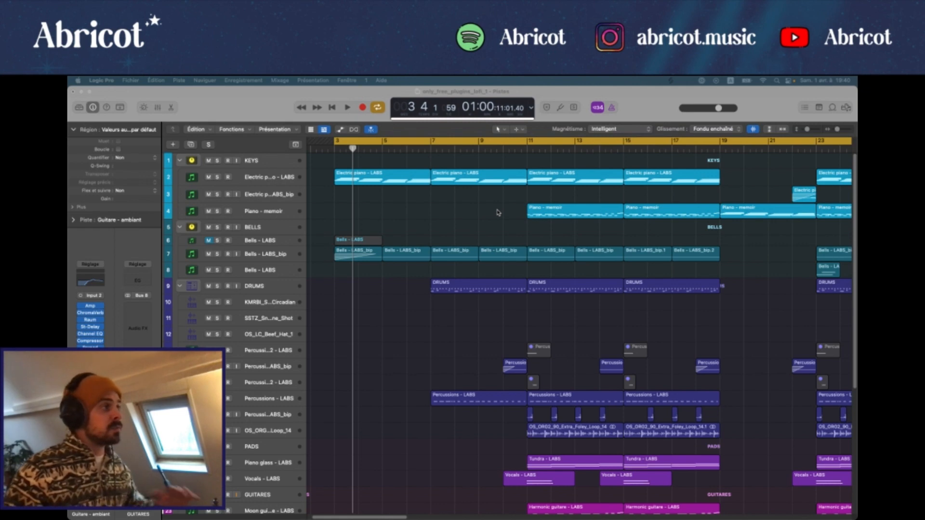
# Survey the lo-fi project's tracks and play the full arrangement from bar 3 through its end
pyautogui.scroll(-3, 487, 231)
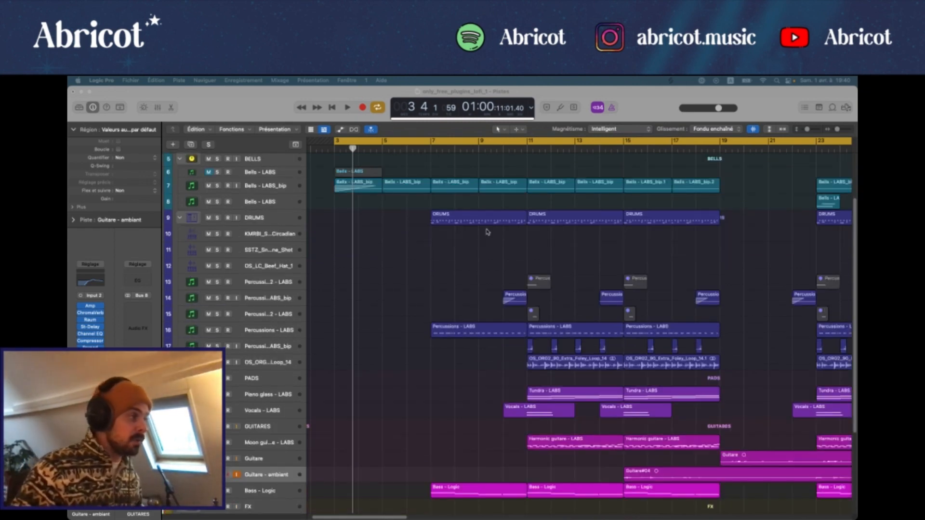
pyautogui.scroll(-5, 487, 233)
pyautogui.scroll(8, 296, 273)
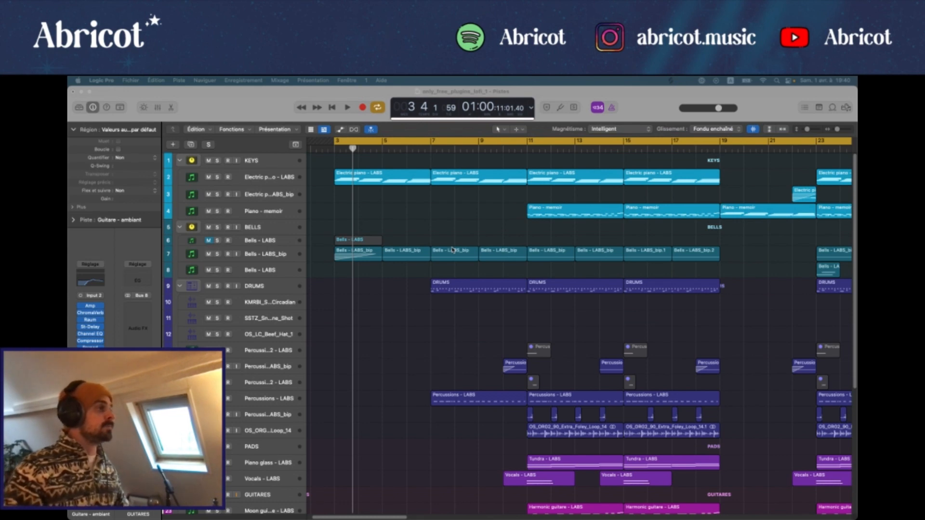
pyautogui.click(357, 231)
pyautogui.press('space')
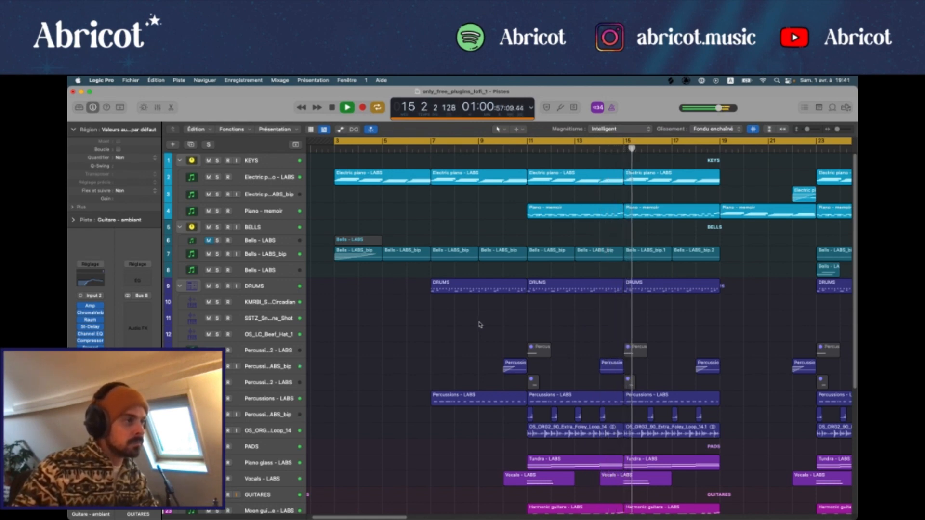
pyautogui.hscroll(10, 480, 325)
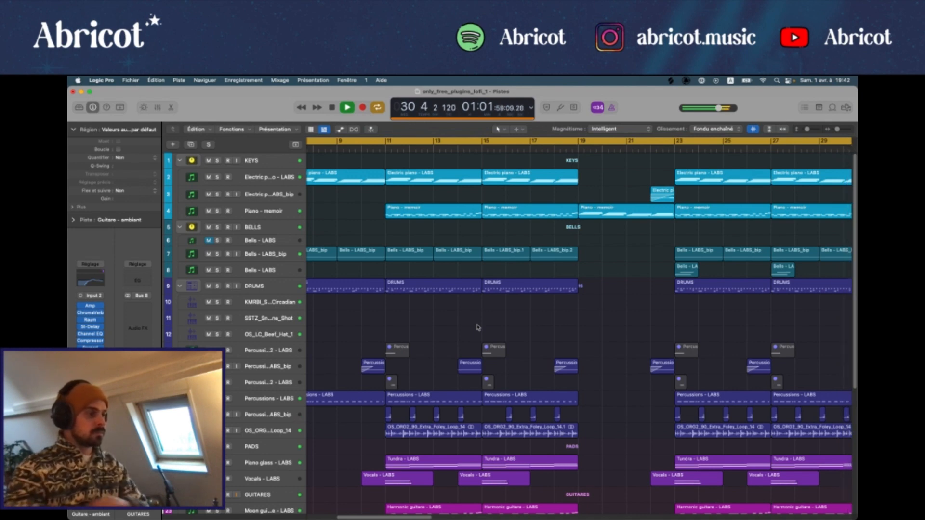
pyautogui.hscroll(10, 830, 257)
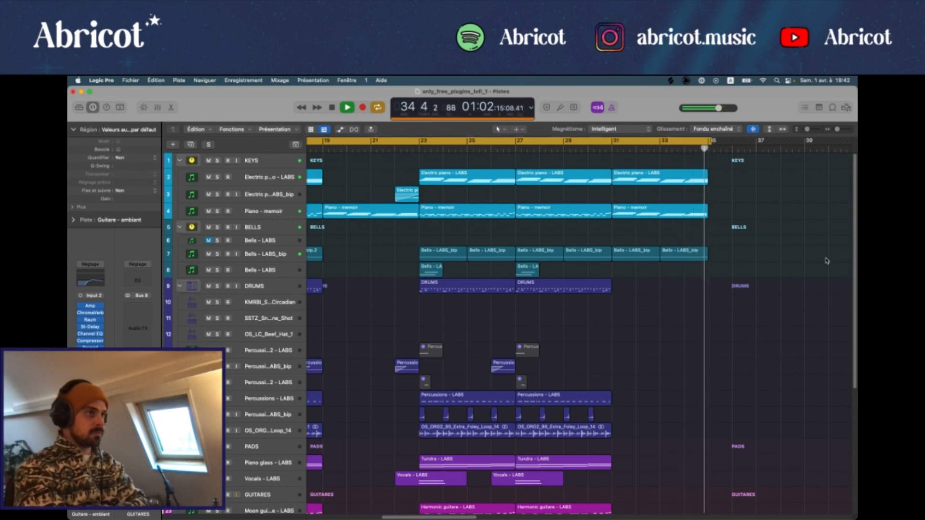
pyautogui.press('space')
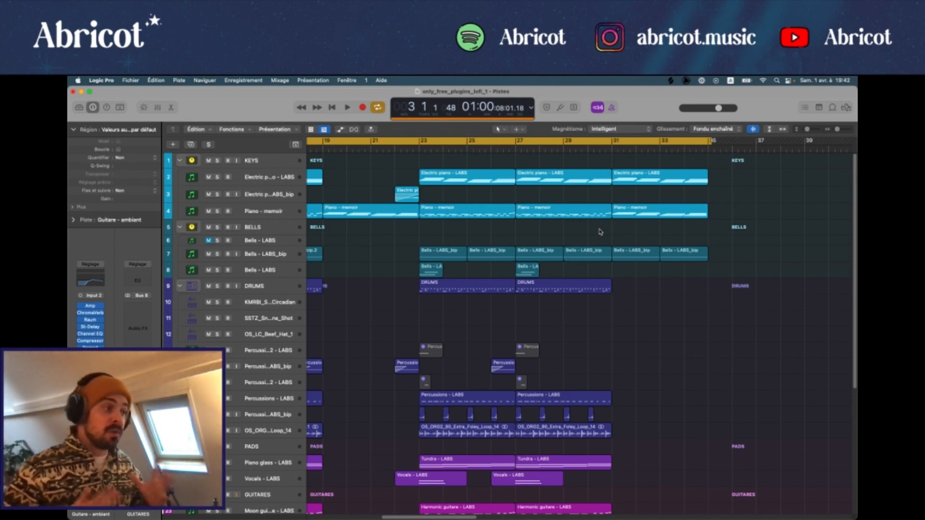
# Audition the CLD Rainy Days Ambiance track in solo and inspect its Stereo Spread settings
pyautogui.hscroll(-3, 494, 237)
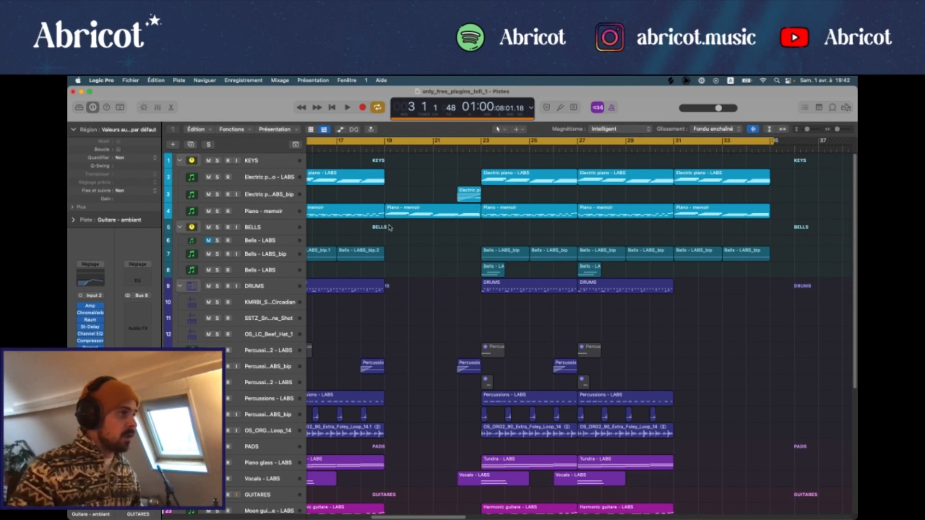
pyautogui.hscroll(-4, 411, 233)
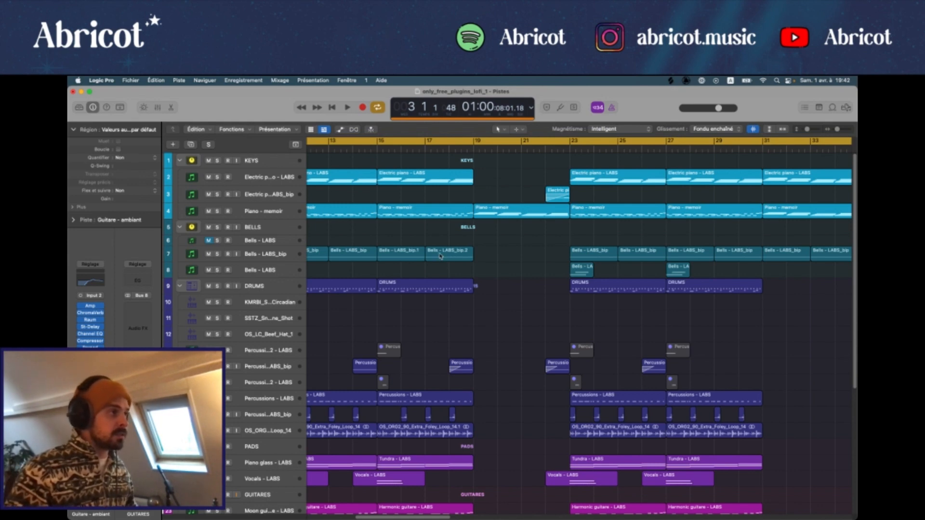
pyautogui.hscroll(-10, 440, 256)
pyautogui.scroll(-2, 447, 272)
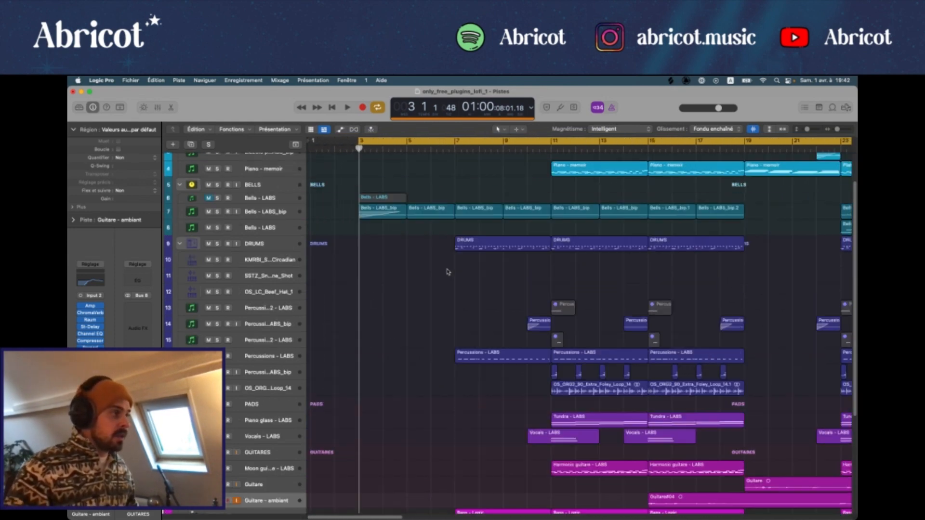
pyautogui.scroll(-5, 448, 272)
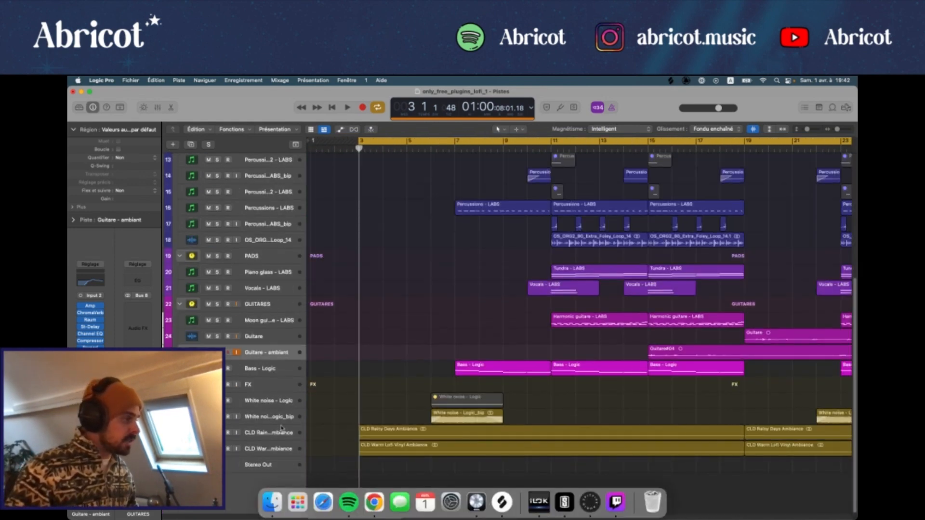
pyautogui.click(280, 433)
pyautogui.moveTo(855, 518)
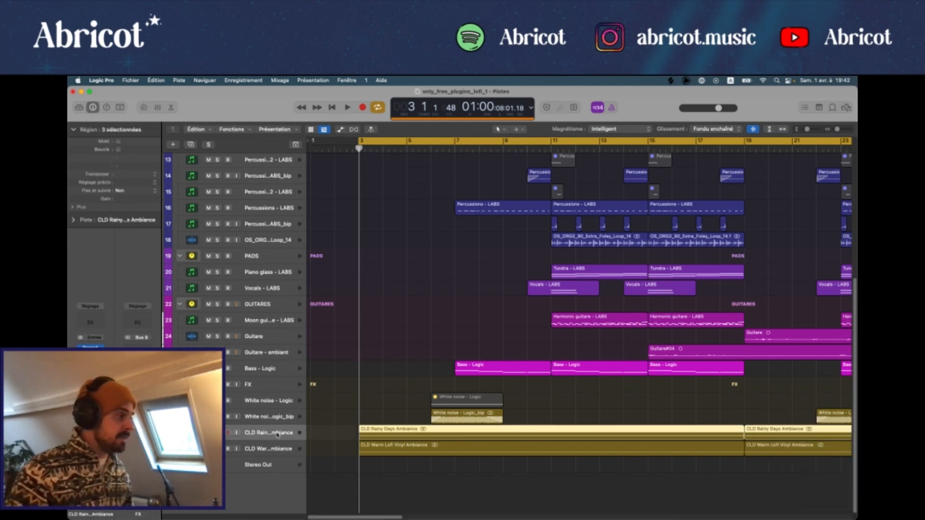
pyautogui.press('s')
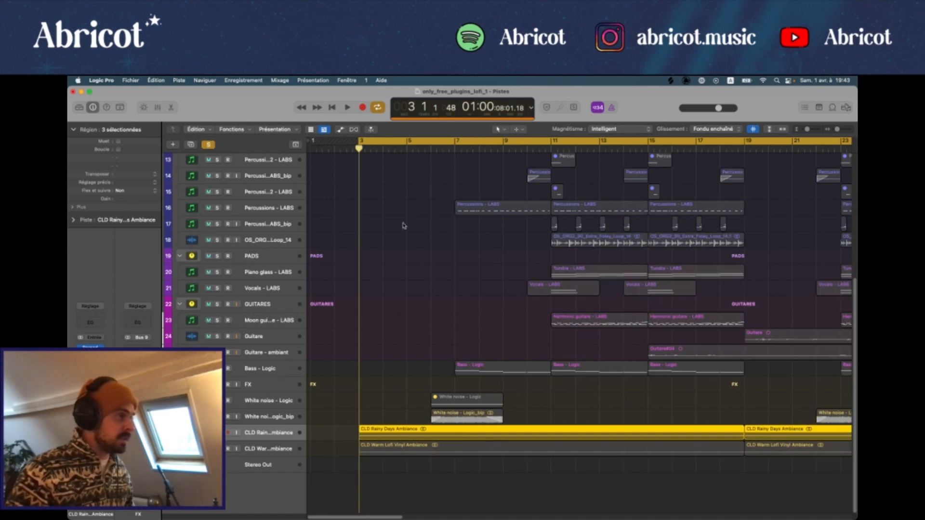
pyautogui.press('space')
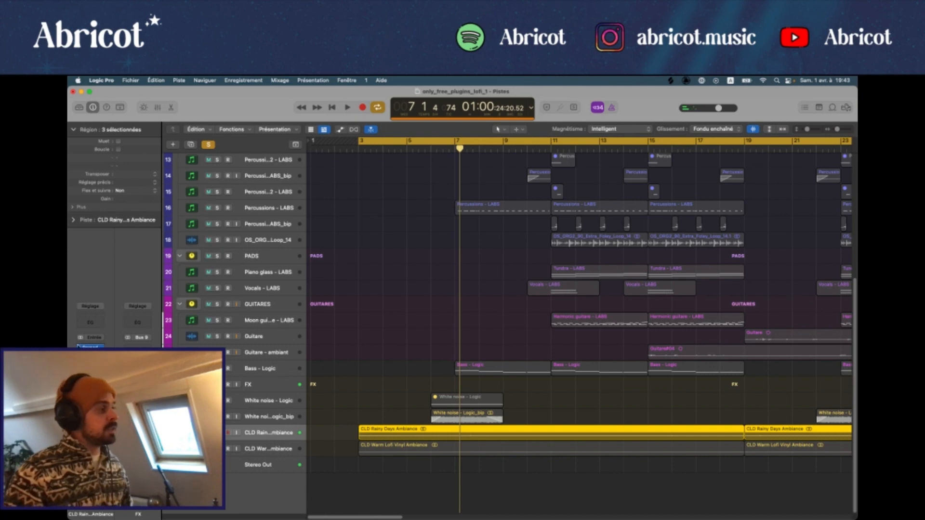
pyautogui.click(89, 345)
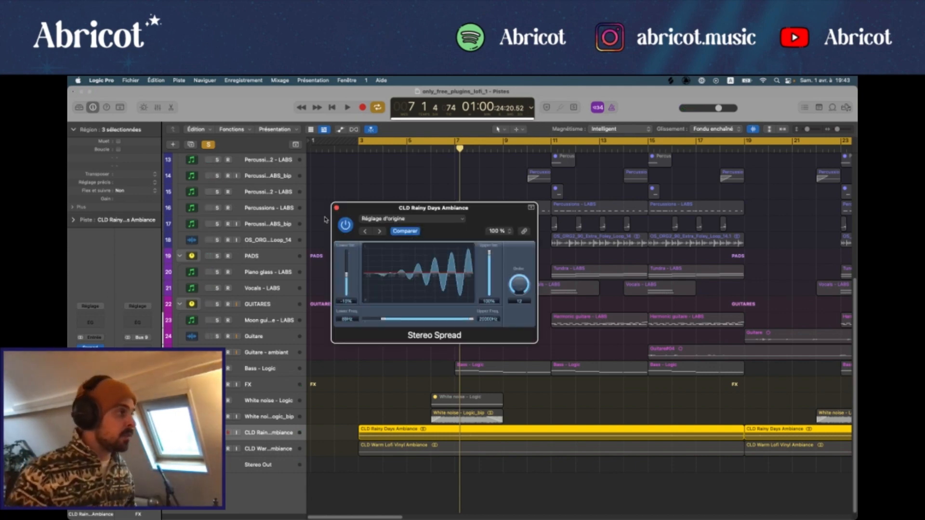
pyautogui.click(336, 209)
# Audition the soloed CLD Warm Lofi Vinyl Ambiance track, inspect its Channel EQ curve, and turn its solo off
pyautogui.click(245, 451)
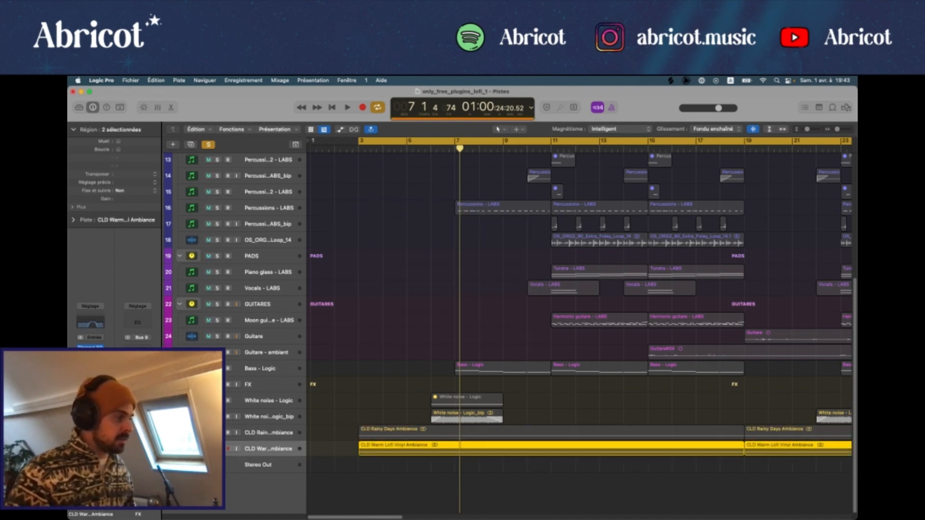
pyautogui.click(431, 148)
pyautogui.press('space')
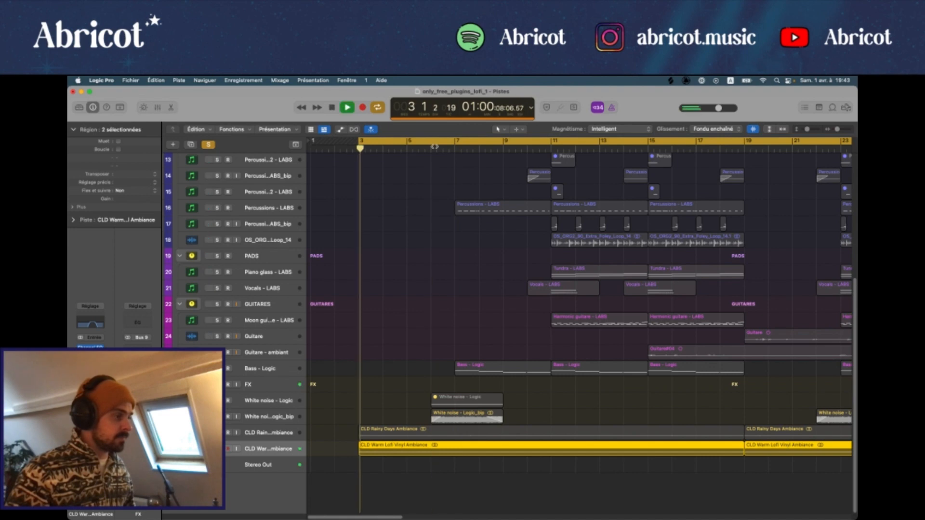
pyautogui.click(98, 344)
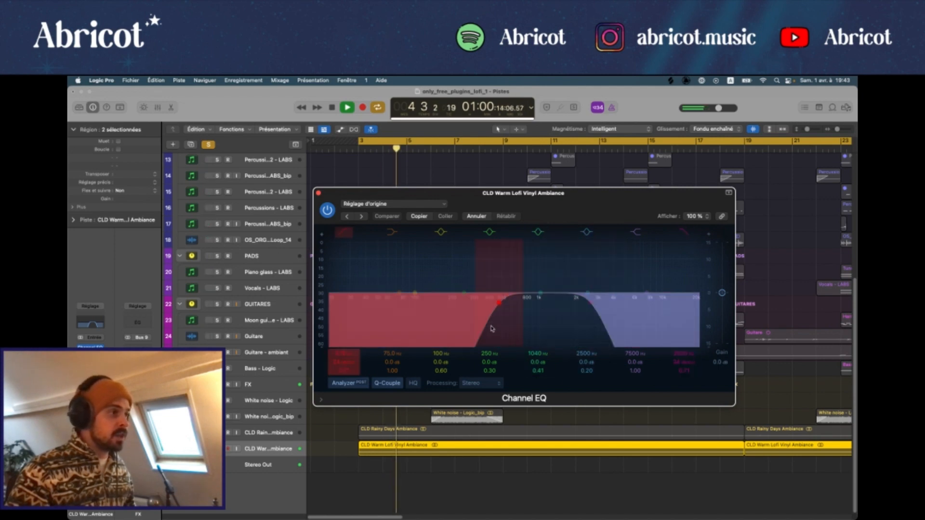
pyautogui.click(318, 193)
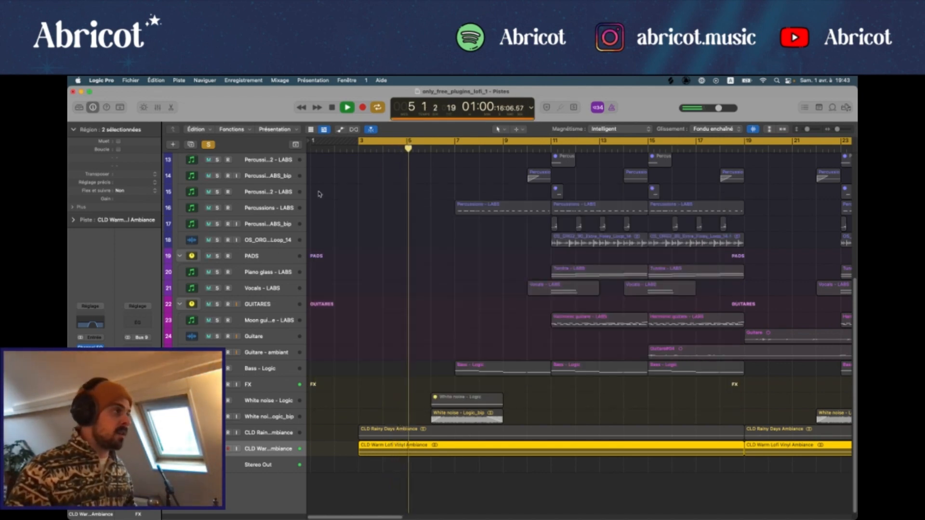
pyautogui.press('space')
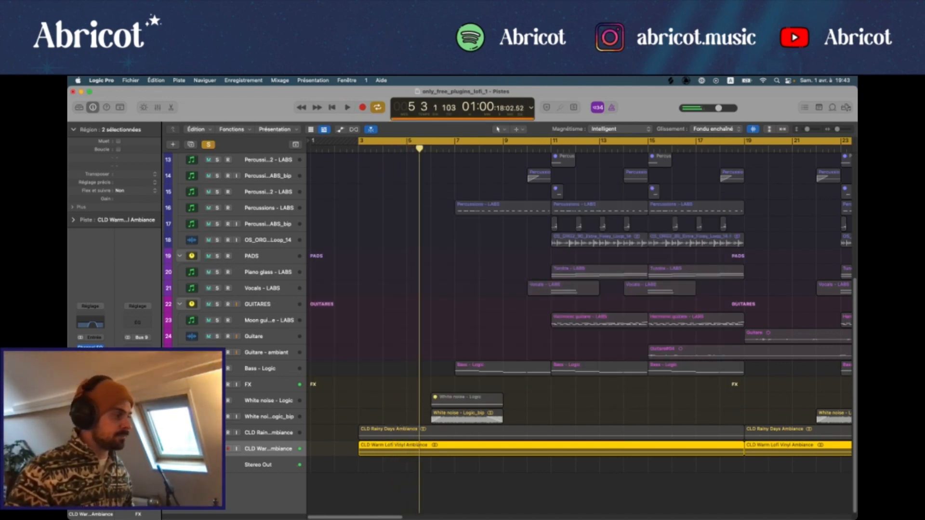
pyautogui.click(217, 448)
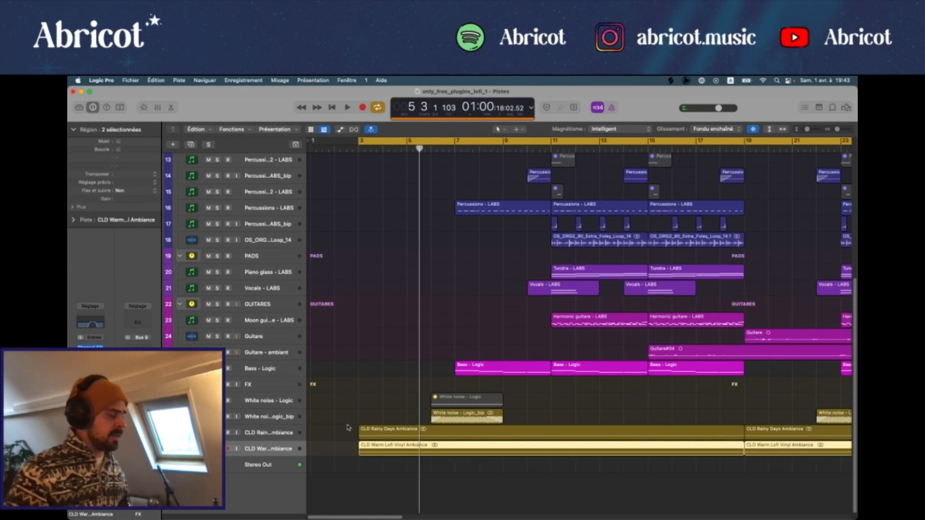
# Select the Electric piano - LABS track and inspect the preset loaded in its LABS instrument
pyautogui.scroll(5, 357, 427)
pyautogui.click(275, 181)
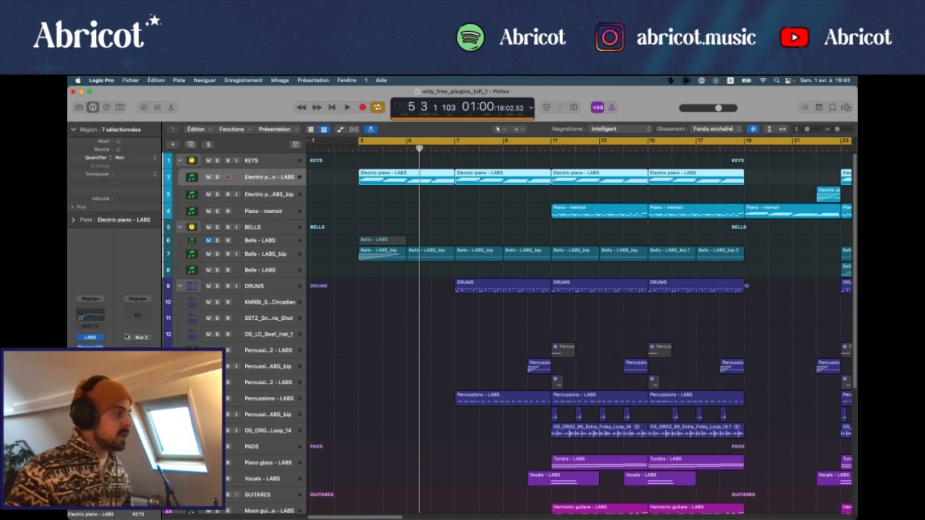
pyautogui.click(91, 338)
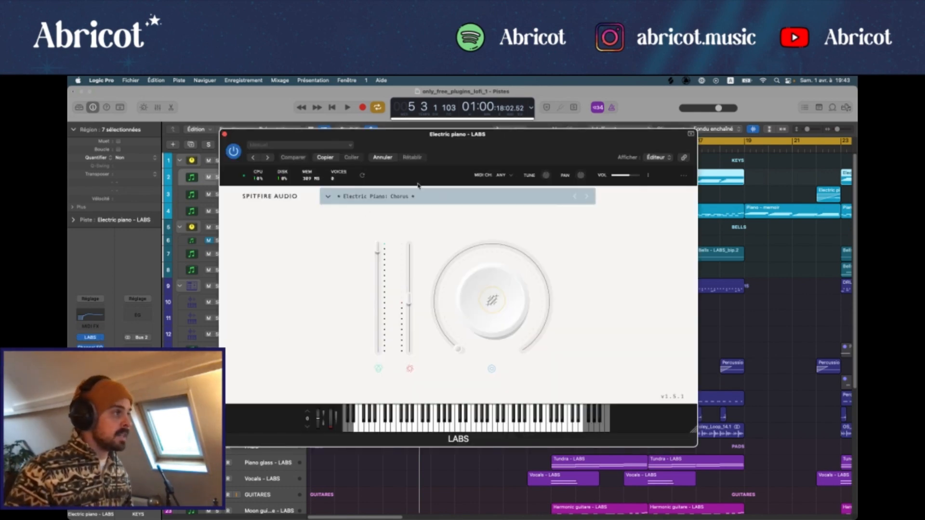
pyautogui.click(225, 136)
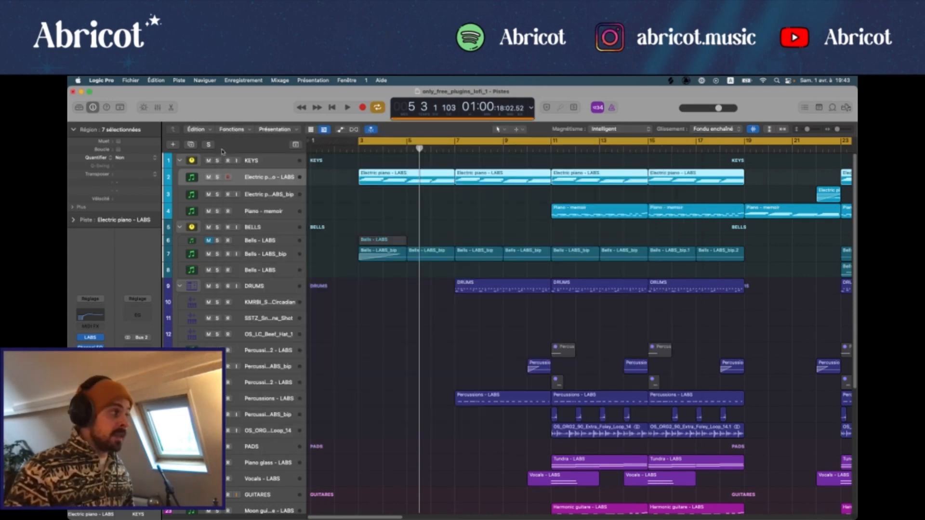
# Audition the Electric piano - LABS track in solo and inspect its Channel EQ curve
pyautogui.click(210, 177)
pyautogui.click(209, 177)
pyautogui.click(217, 177)
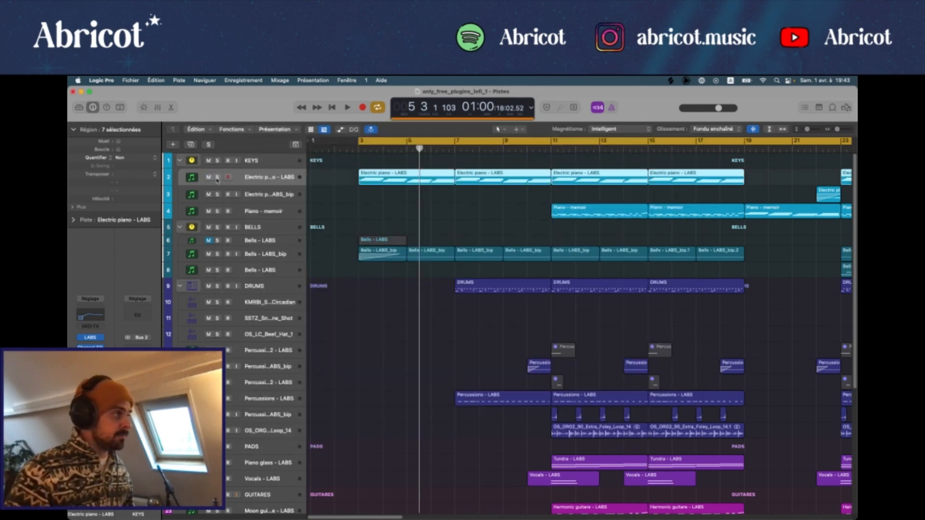
pyautogui.press('space')
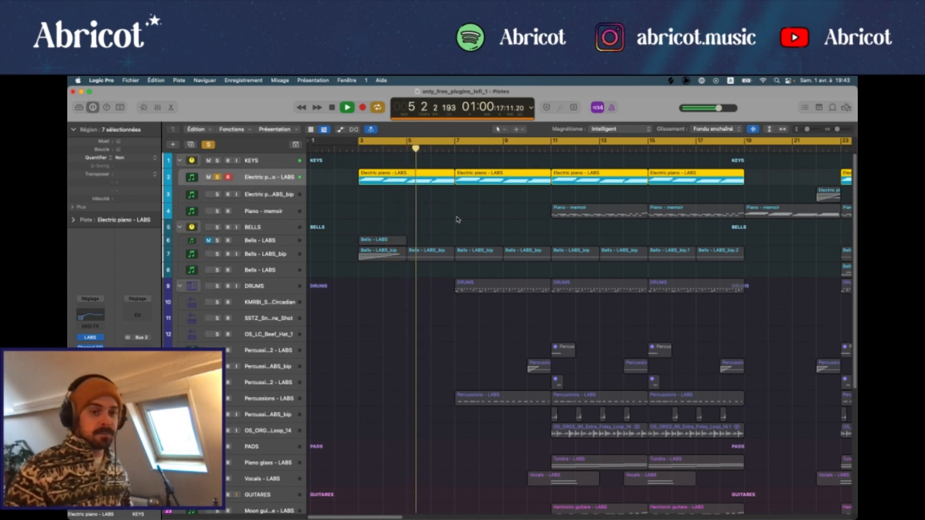
pyautogui.press('space')
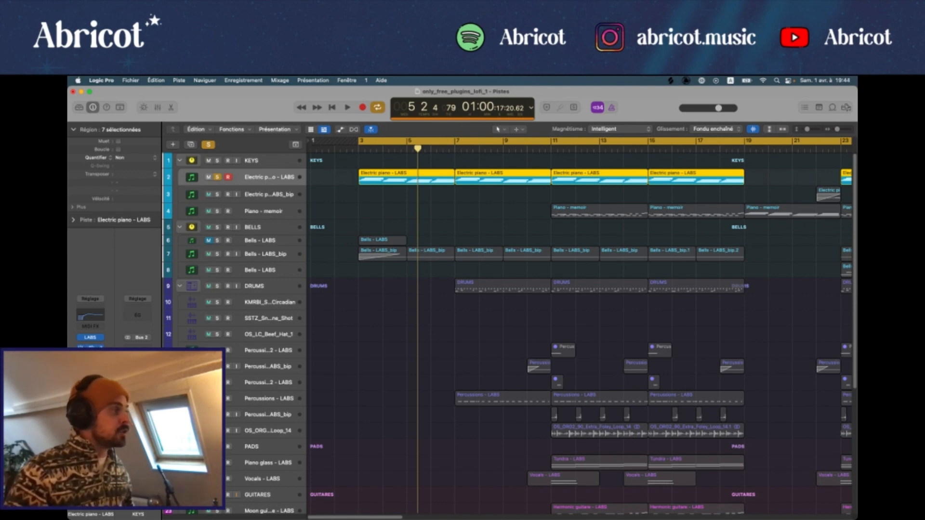
pyautogui.click(90, 347)
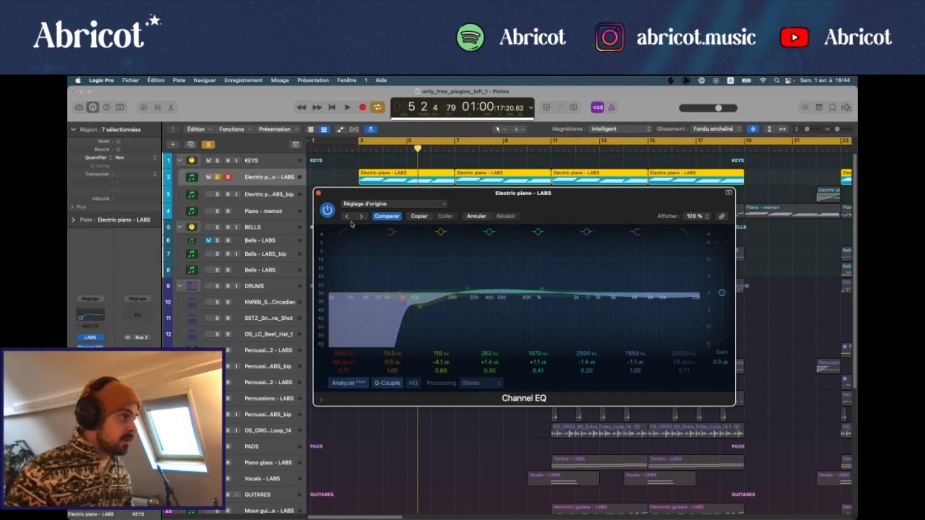
pyautogui.click(318, 193)
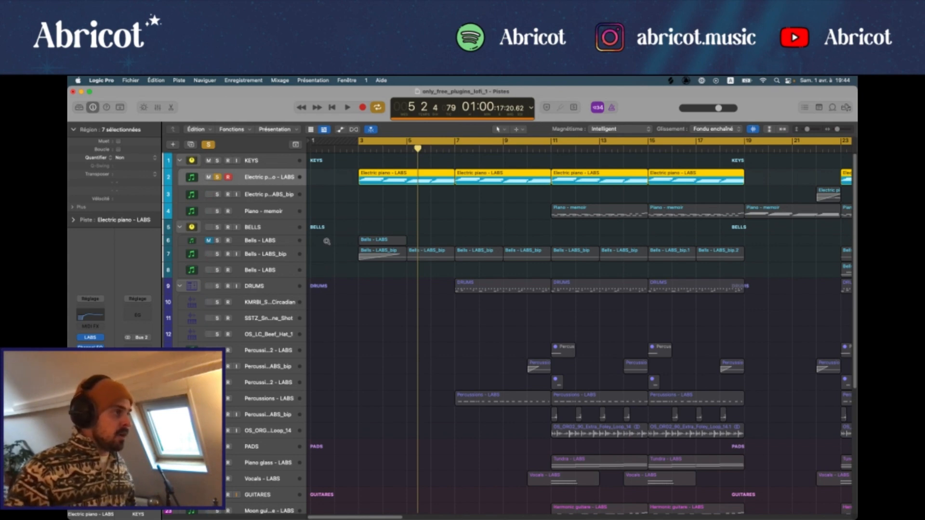
# Audition the Bells - LABS_bip track with the electric piano and alone, and clear both solos
pyautogui.scroll(2, 327, 241)
pyautogui.click(217, 264)
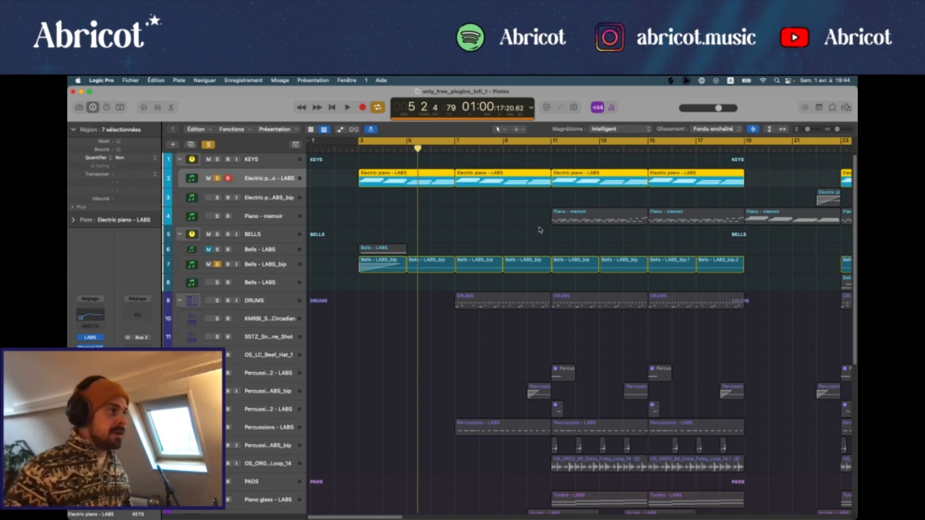
pyautogui.press('space')
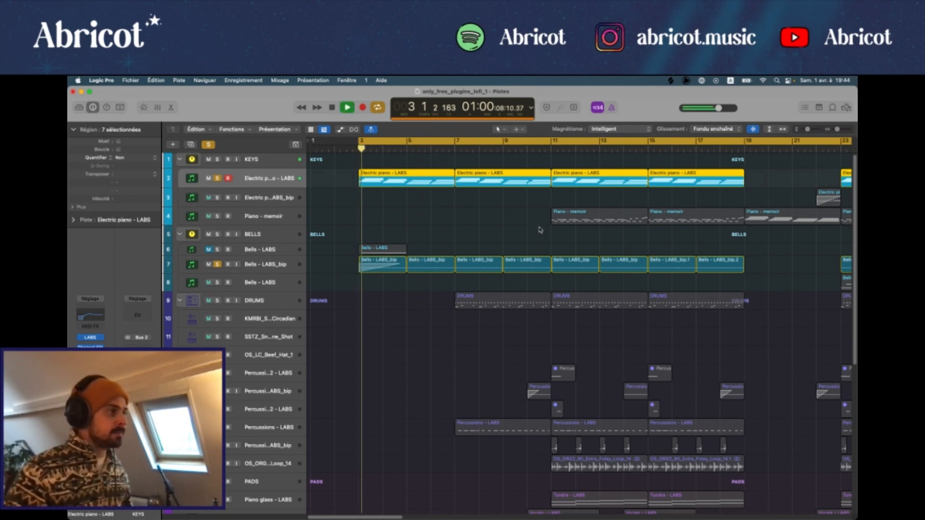
pyautogui.click(215, 179)
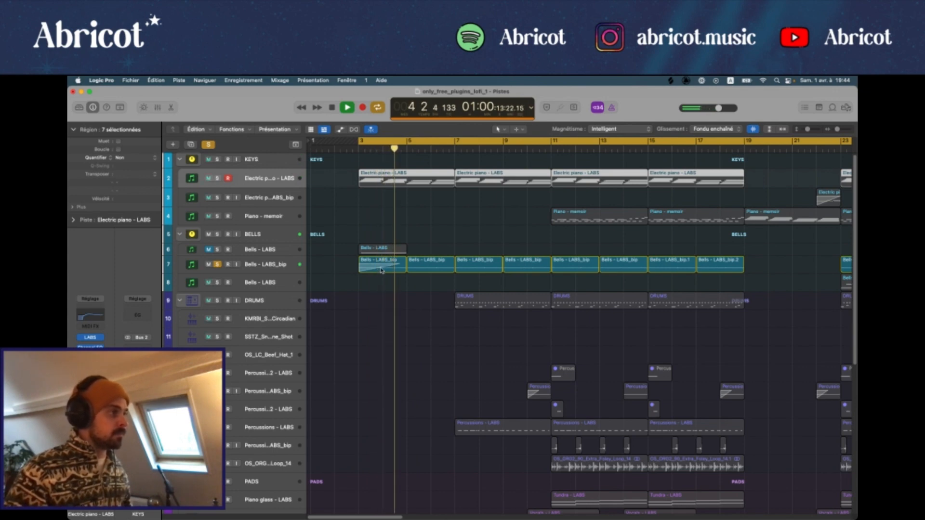
pyautogui.press('space')
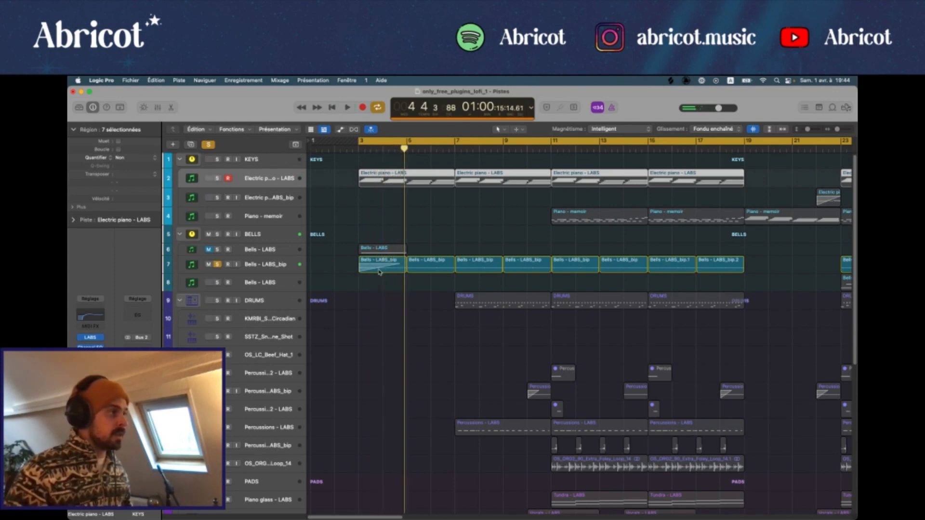
pyautogui.click(218, 264)
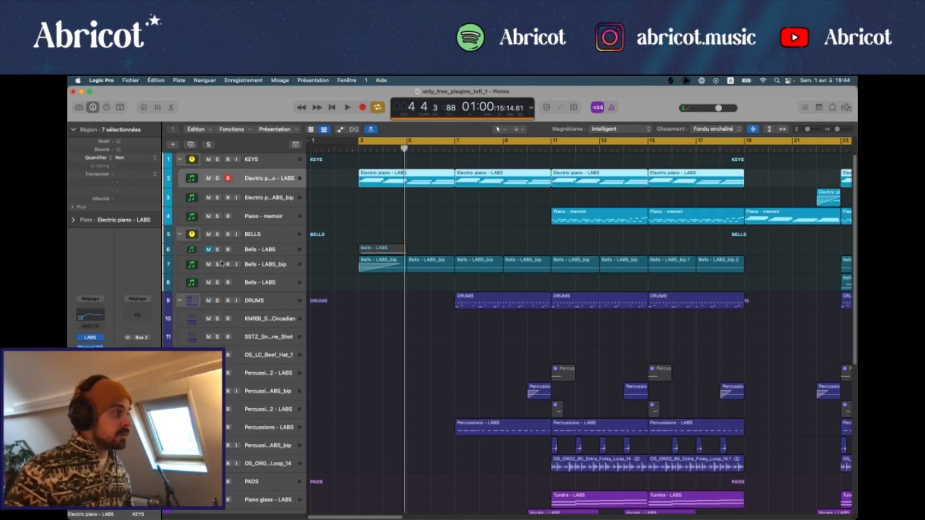
# Unmute the original Bells - LABS track above the bounced bells and open its LABS instrument
pyautogui.click(249, 246)
pyautogui.click(210, 250)
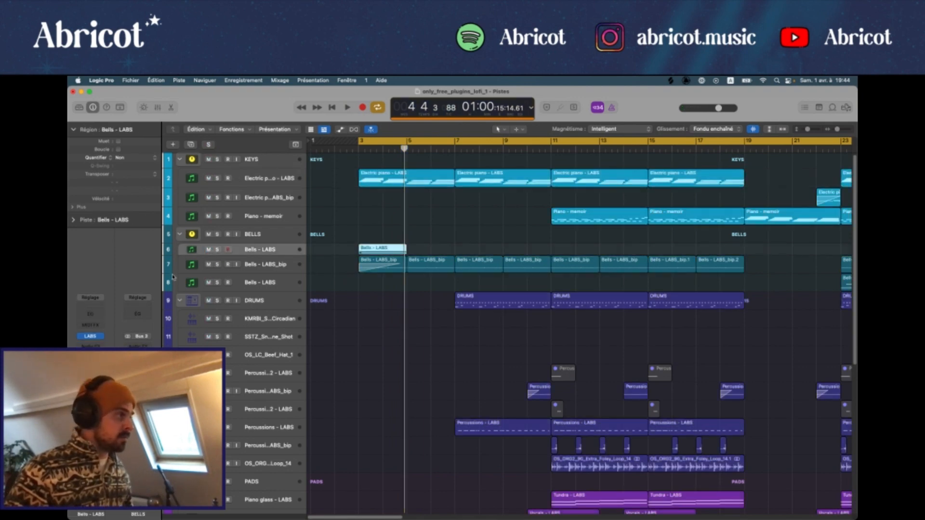
pyautogui.click(90, 335)
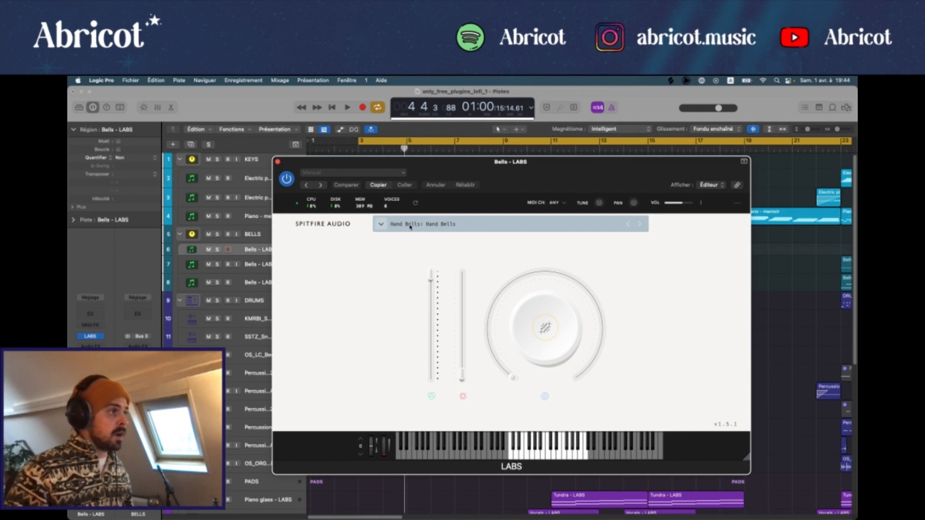
# Audition the original Bells - LABS track in solo, clear its solo and mute it again
pyautogui.click(277, 162)
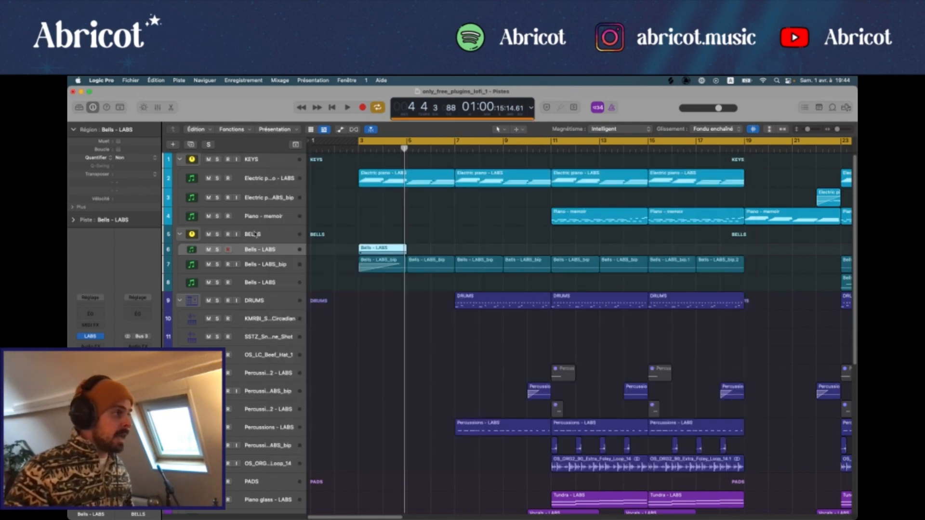
pyautogui.click(217, 249)
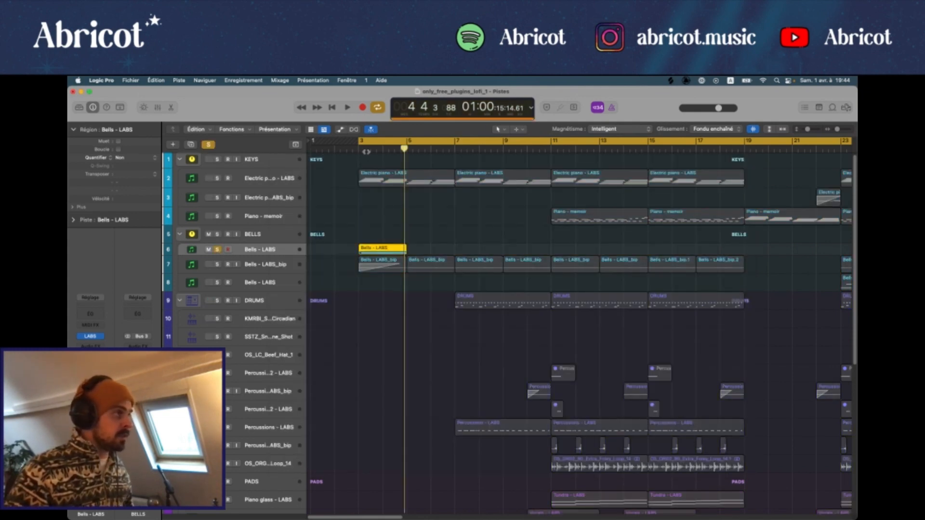
pyautogui.press('space')
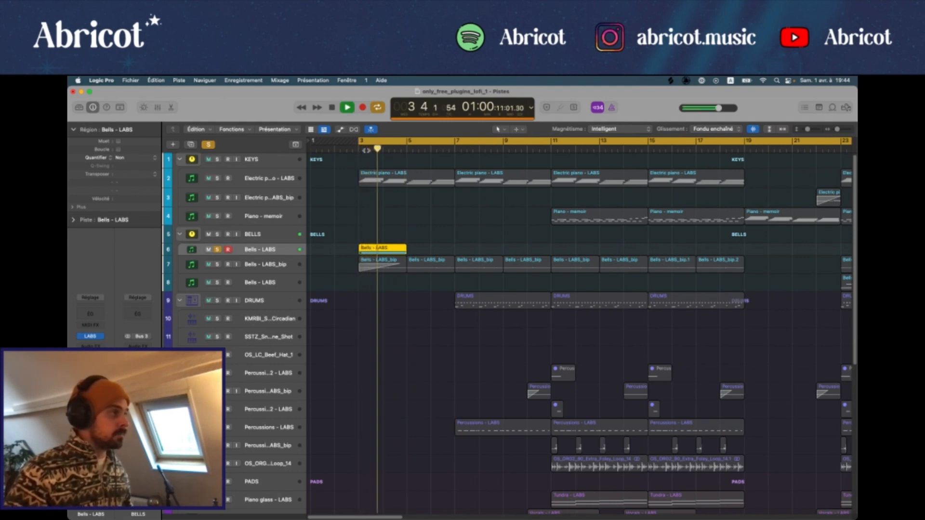
pyautogui.press('space')
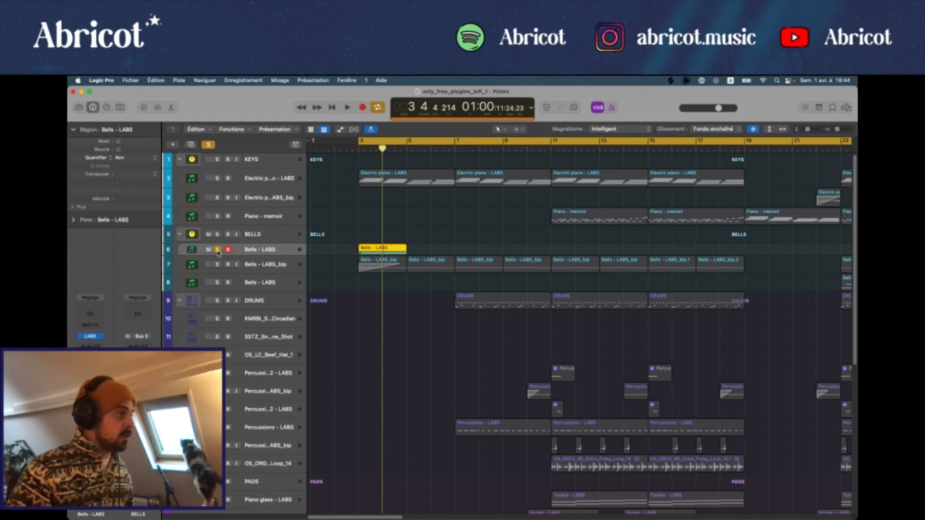
pyautogui.click(217, 249)
pyautogui.click(208, 250)
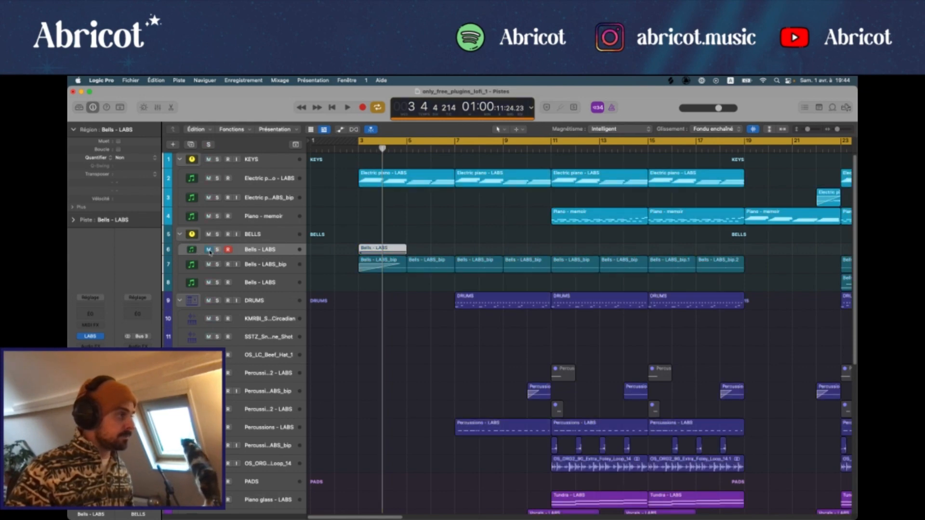
# Select the Bells - LABS_bip track and inspect the ChromaVerb settings on its reverb bus
pyautogui.click(251, 266)
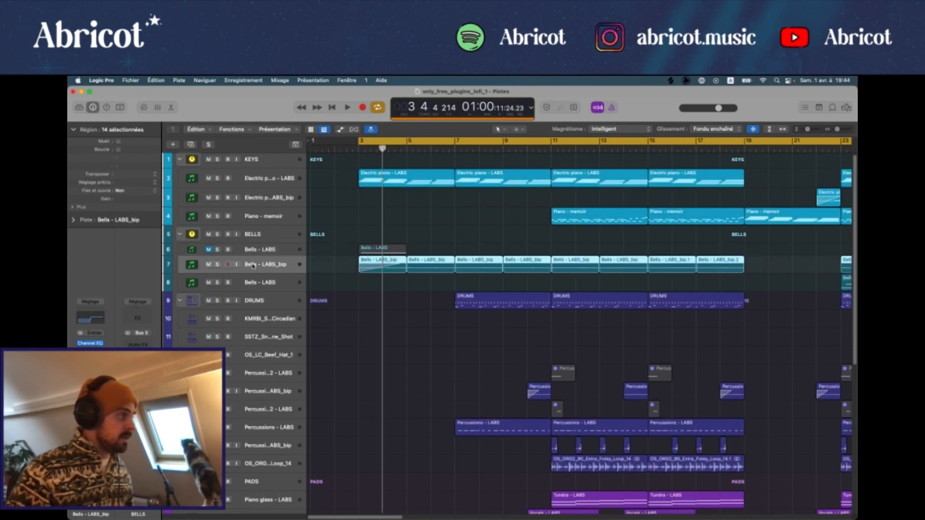
pyautogui.click(98, 370)
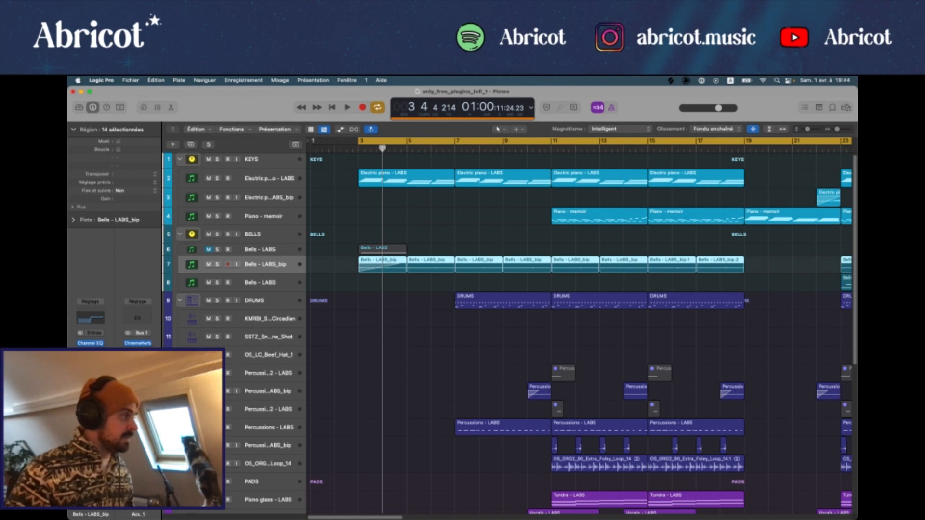
pyautogui.click(138, 343)
pyautogui.moveTo(494, 194); pyautogui.dragTo(485, 139)
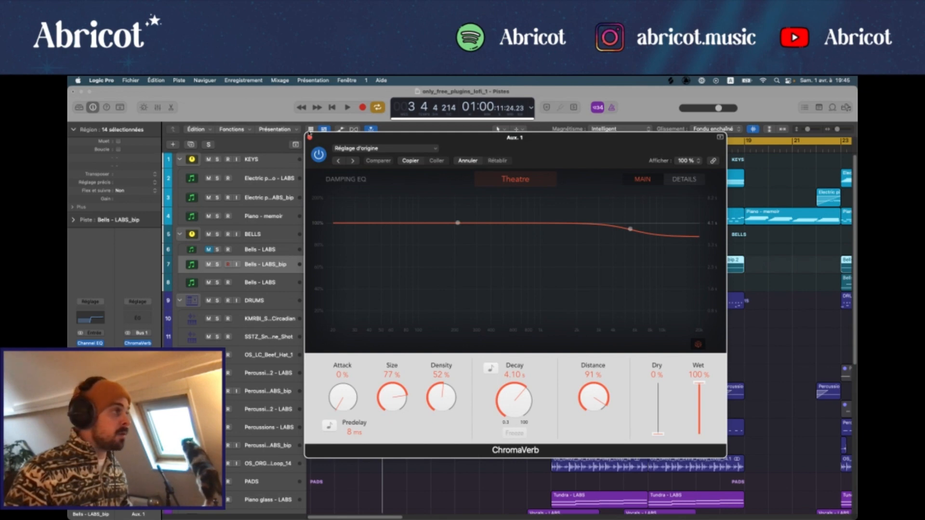
pyautogui.click(310, 138)
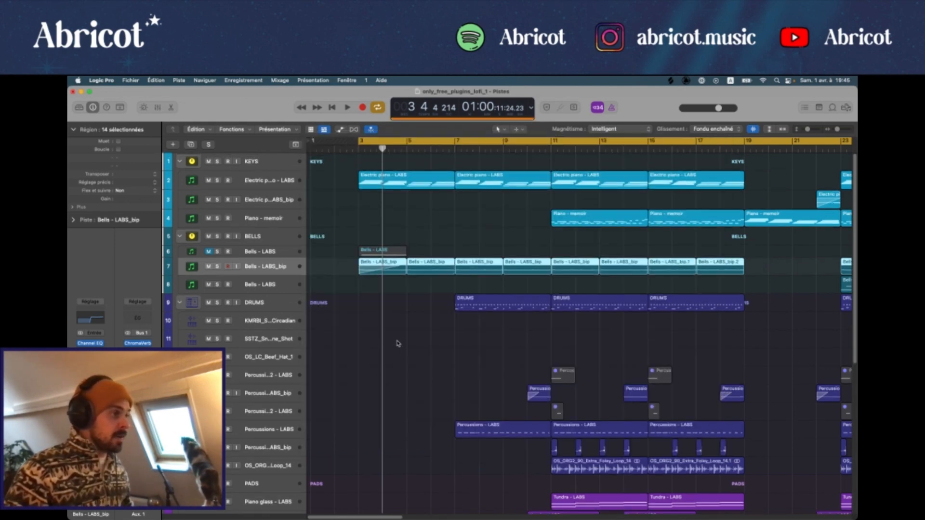
pyautogui.scroll(-5, 398, 344)
pyautogui.scroll(5, 401, 347)
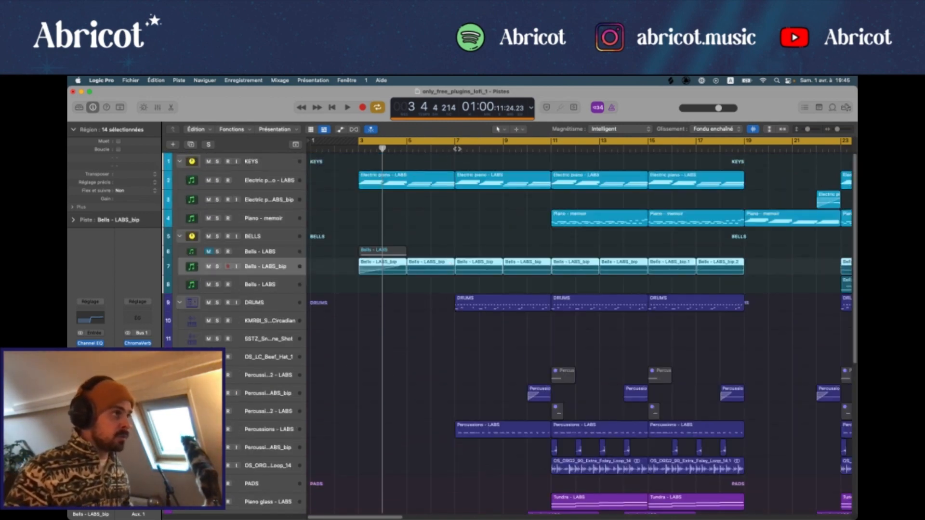
# Cycle bars 7 to 11 and audition the DRUMS track in solo
pyautogui.click(458, 141)
pyautogui.moveTo(458, 140); pyautogui.dragTo(552, 147)
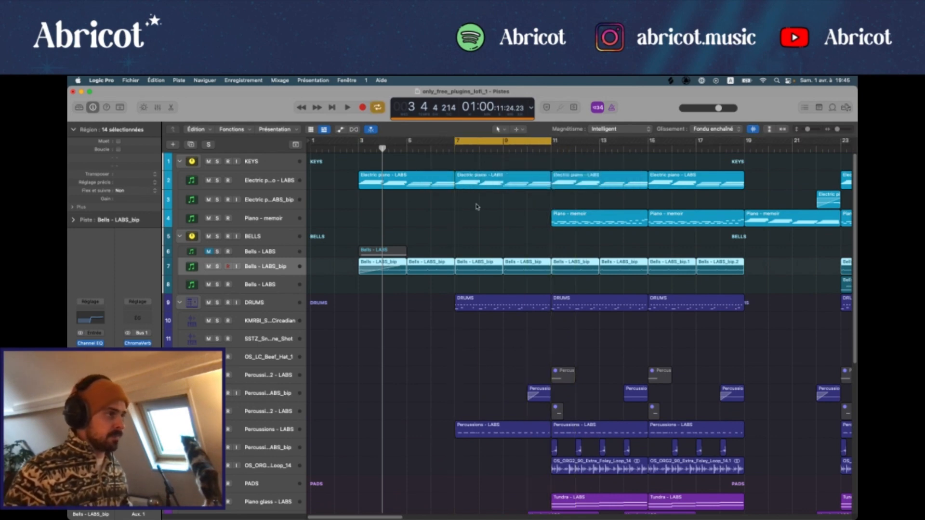
pyautogui.click(219, 303)
pyautogui.press('space')
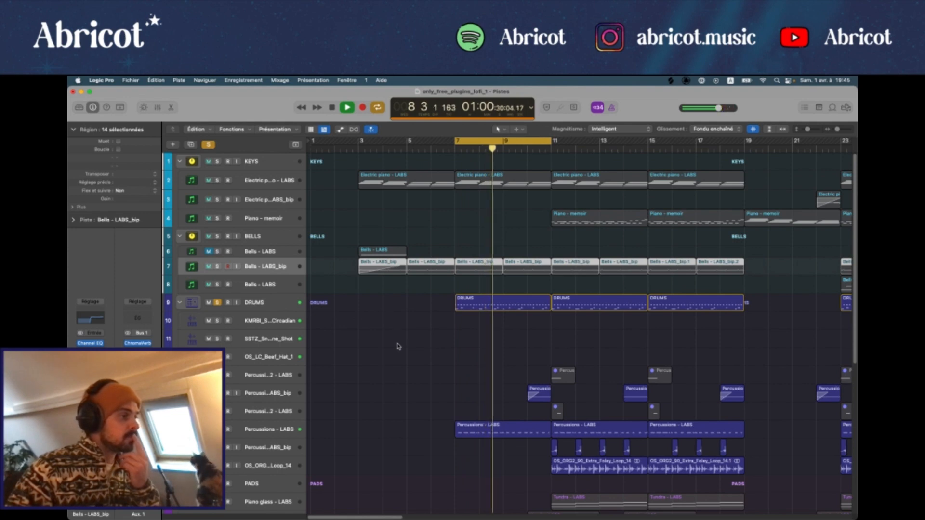
pyautogui.press('space')
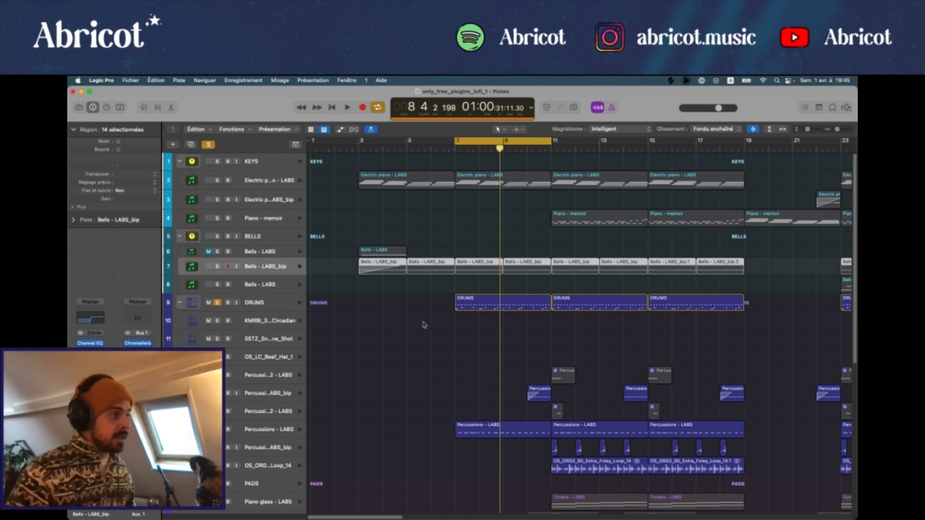
# Inspect the sample pads in the DRUMS track's Drum Machine Designer and clear the drum solo
pyautogui.click(266, 327)
pyautogui.click(264, 303)
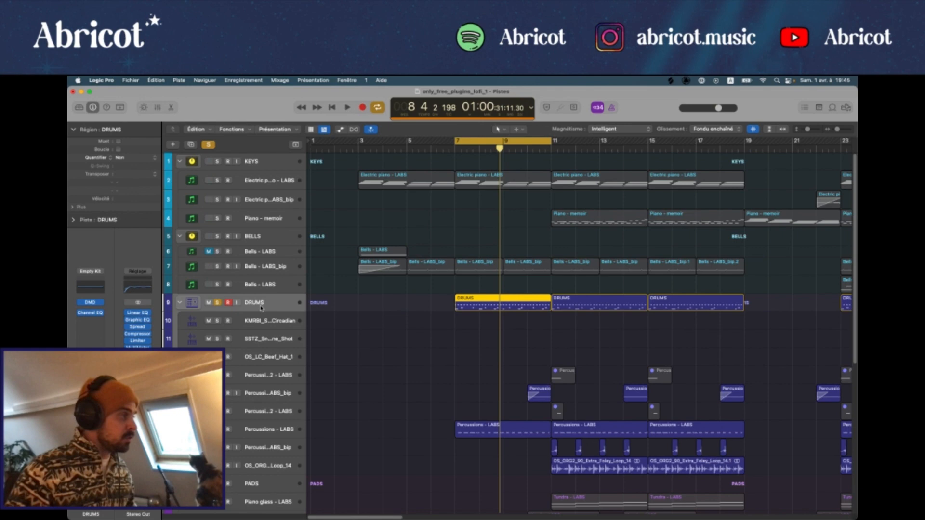
pyautogui.click(89, 303)
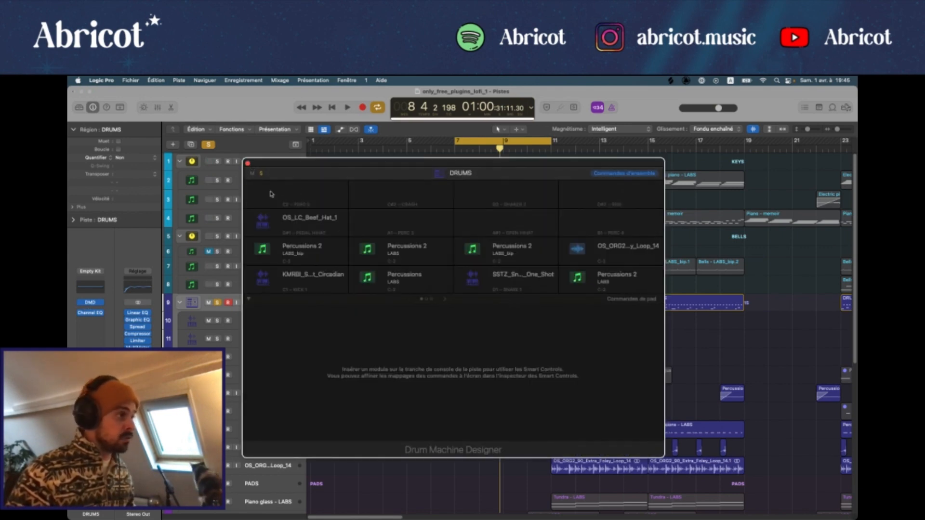
pyautogui.click(247, 164)
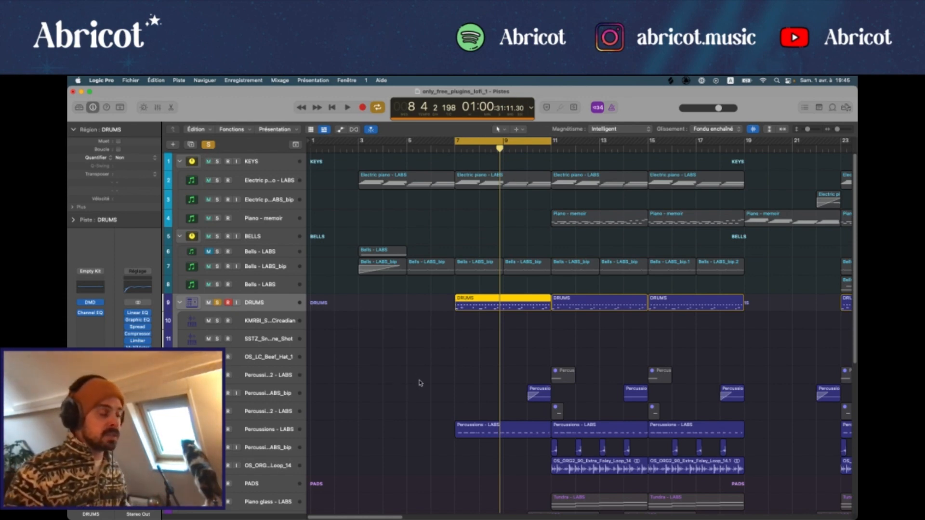
pyautogui.scroll(-3, 420, 383)
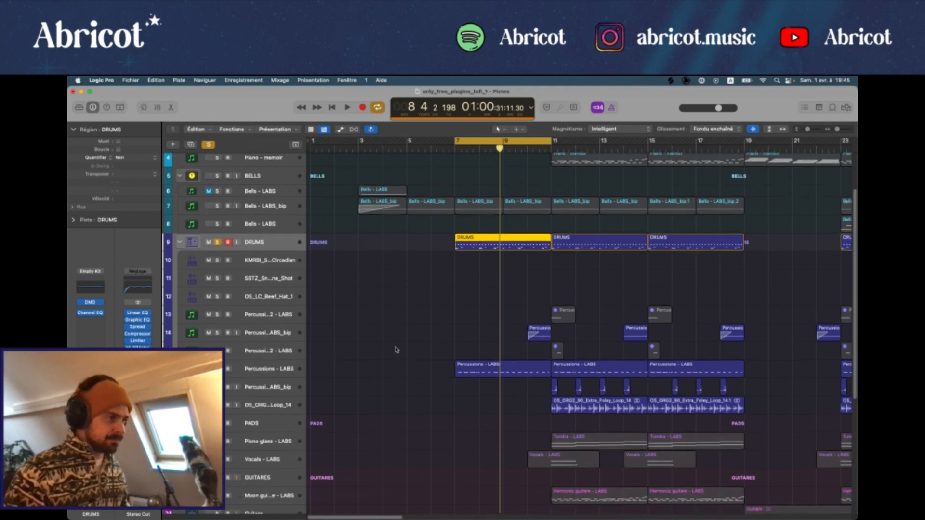
pyautogui.scroll(-4, 396, 350)
pyautogui.scroll(-4, 396, 350)
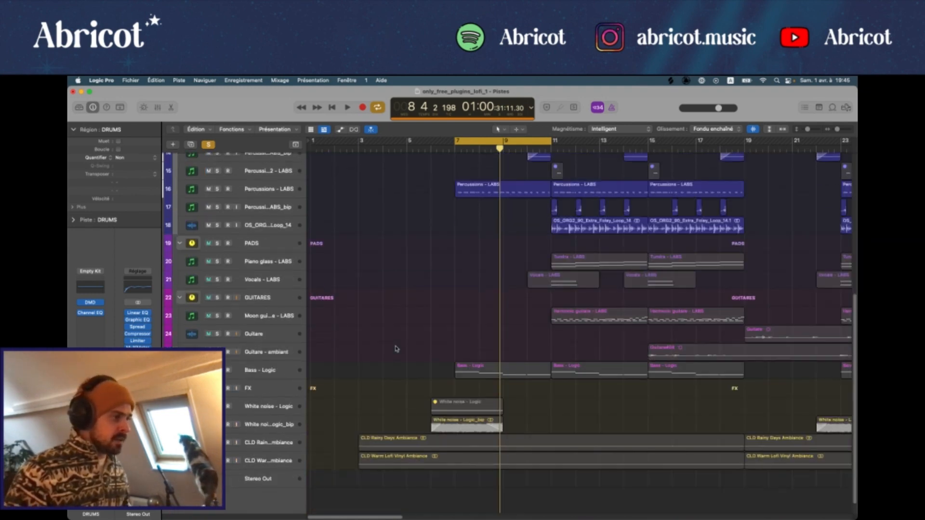
pyautogui.scroll(7, 249, 211)
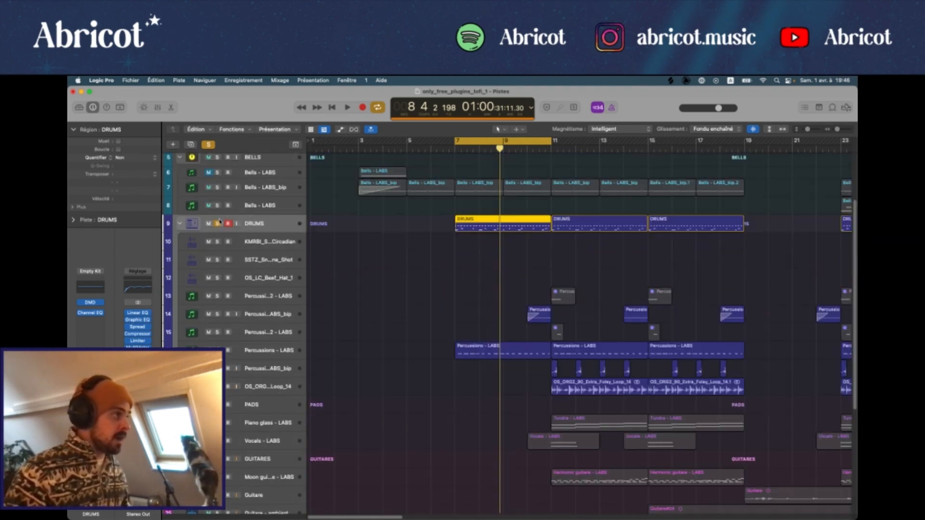
pyautogui.click(208, 145)
# Move the cycle range to bars 6 to 9 over the white noise and inspect the White noise - Logic track's ES P synth
pyautogui.scroll(-8, 279, 392)
pyautogui.click(268, 410)
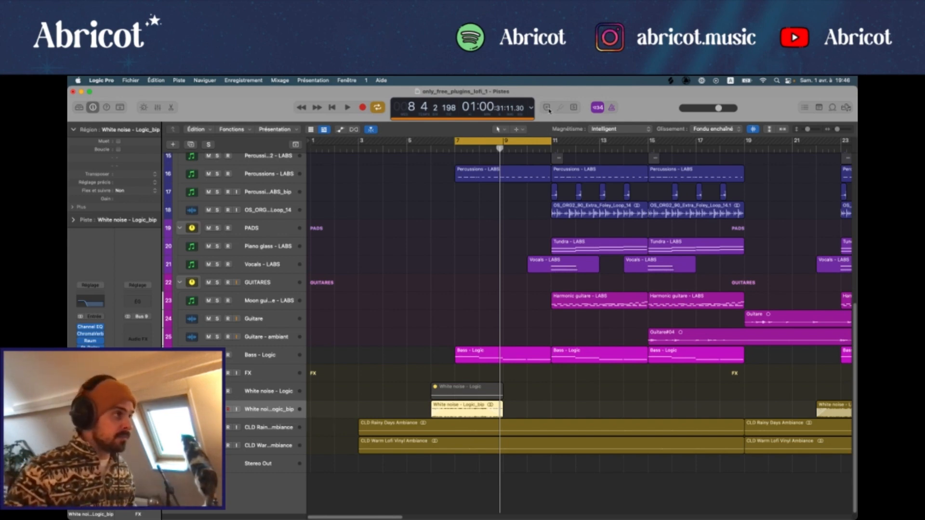
pyautogui.moveTo(505, 139)
pyautogui.mouseDown()
pyautogui.moveTo(481, 140)
pyautogui.moveTo(504, 140)
pyautogui.mouseUp()
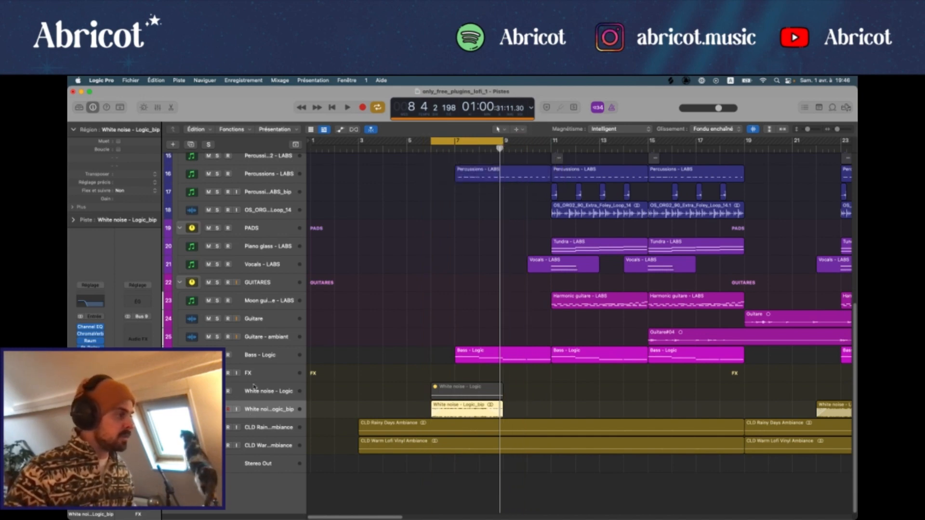
pyautogui.click(269, 392)
pyautogui.click(92, 341)
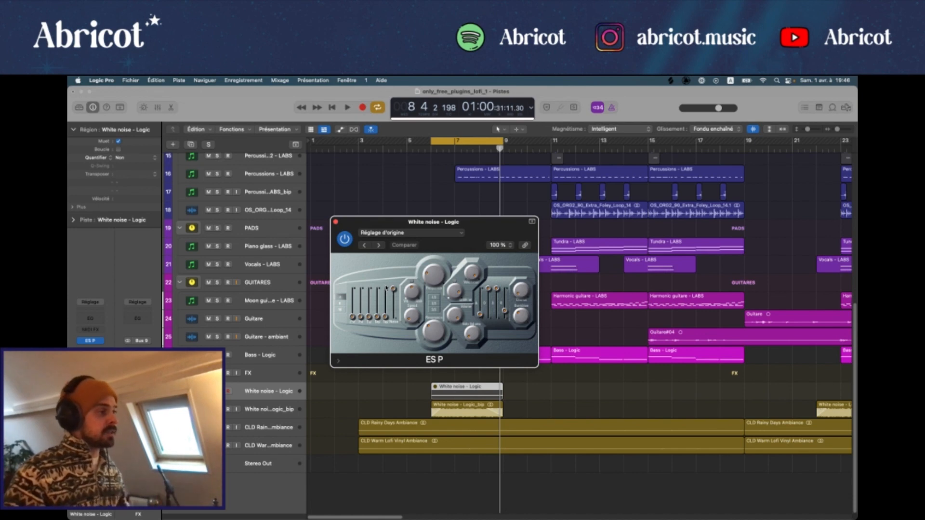
pyautogui.click(335, 222)
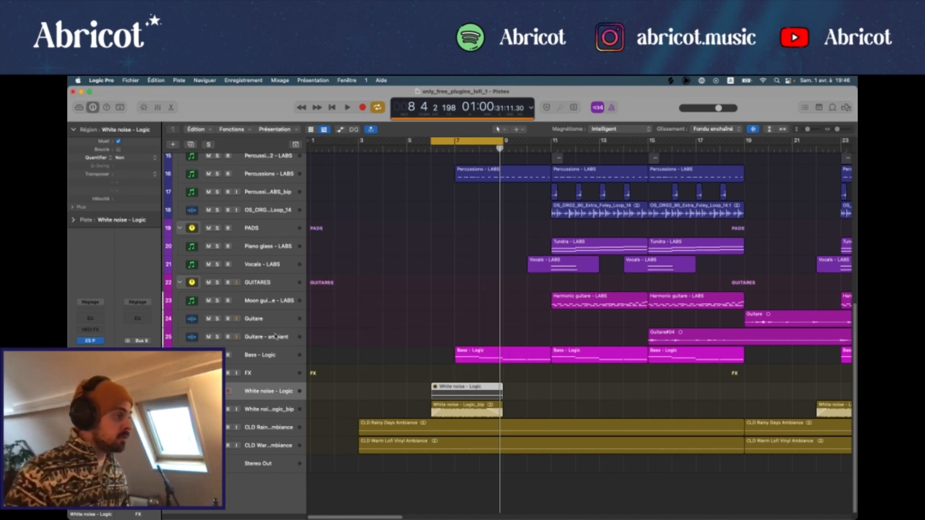
# Show track automation, audition the White noise - Logic_bip filter sweep in solo and in the mix, and hide the automation
pyautogui.press('a')
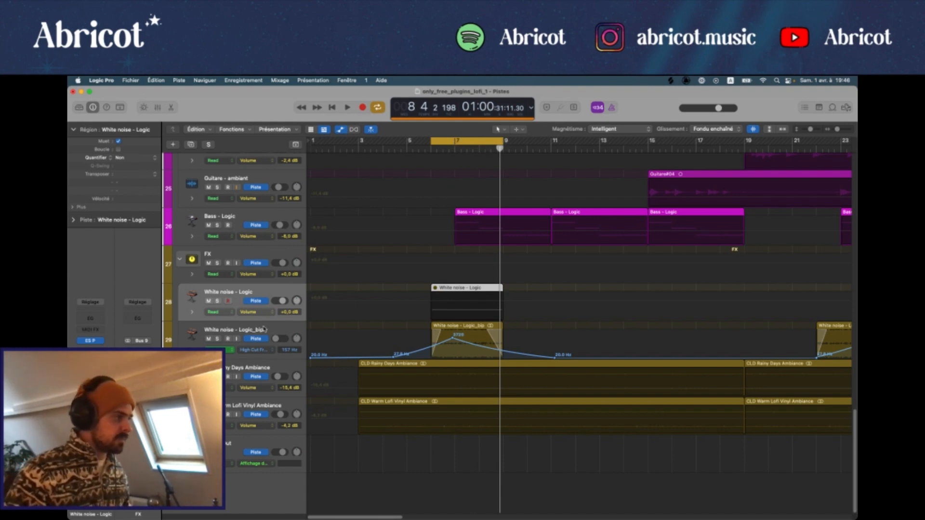
pyautogui.press('space')
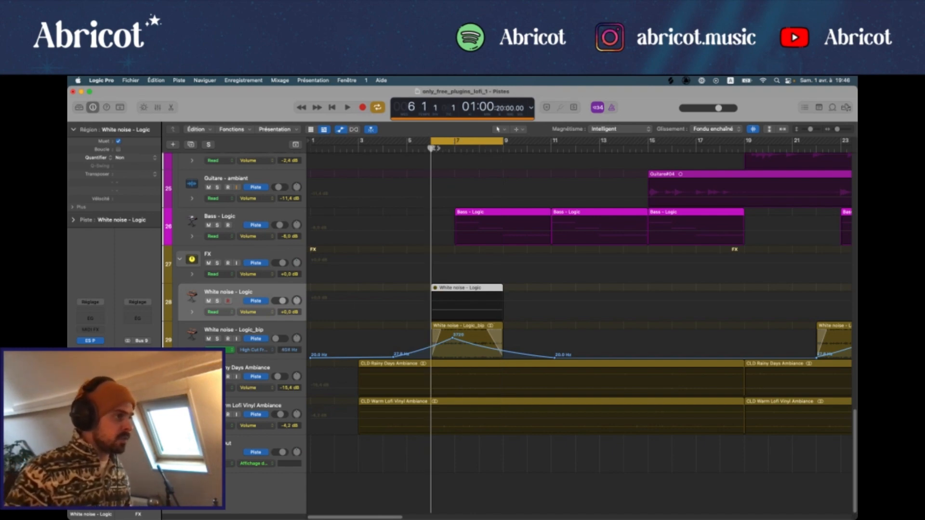
pyautogui.click(217, 339)
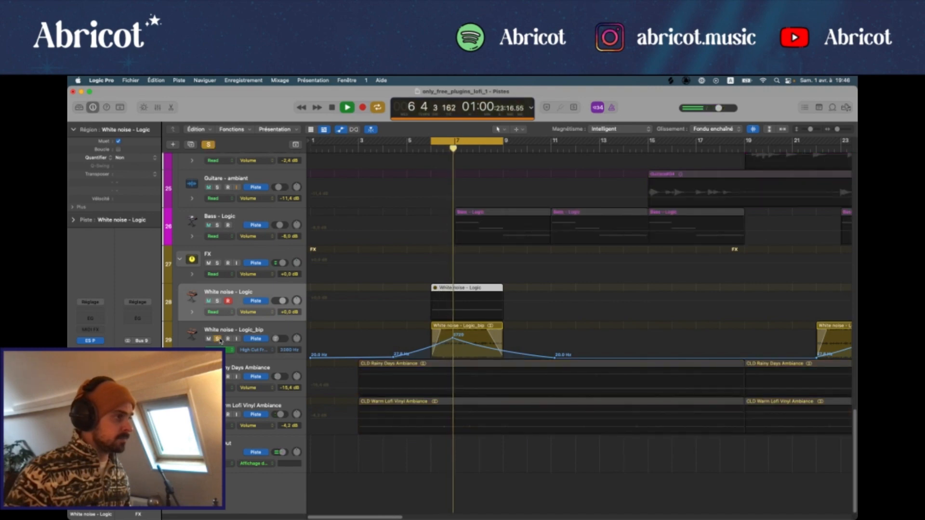
pyautogui.click(219, 340)
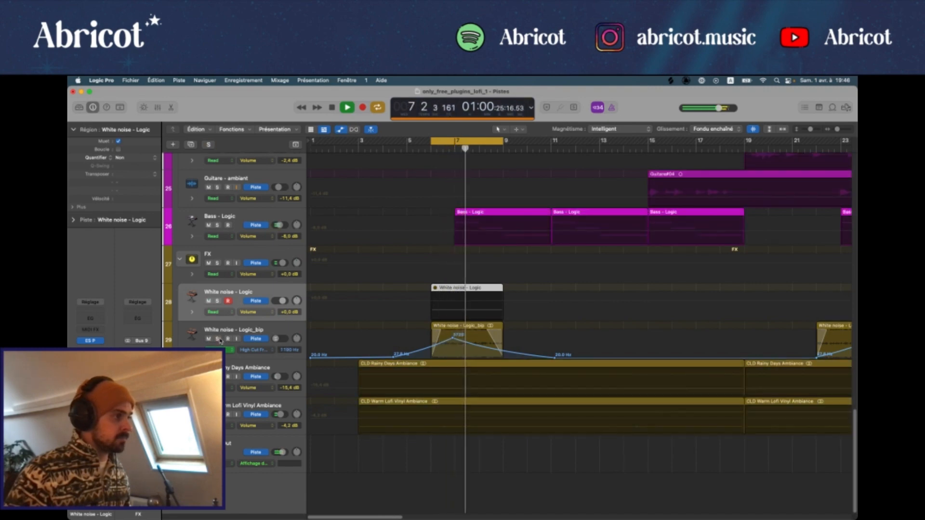
pyautogui.press('space')
pyautogui.scroll(15, 469, 308)
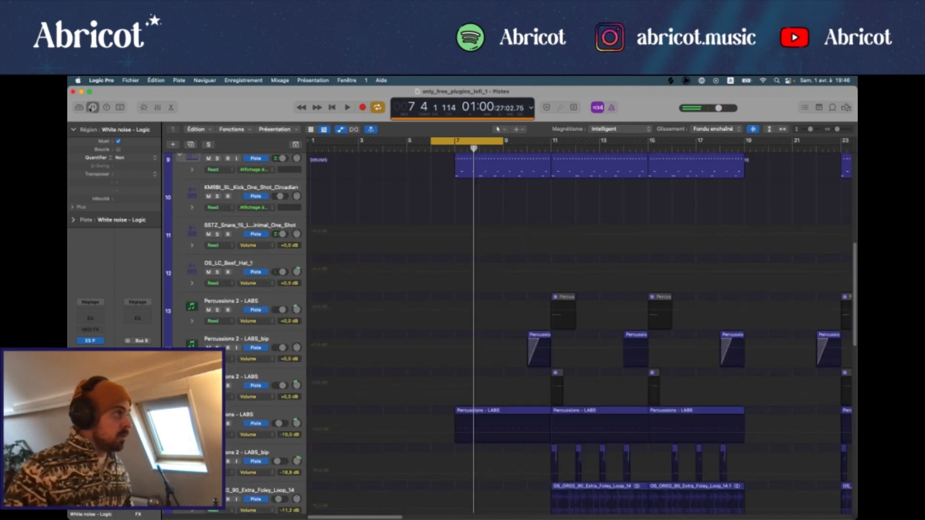
pyautogui.press('a')
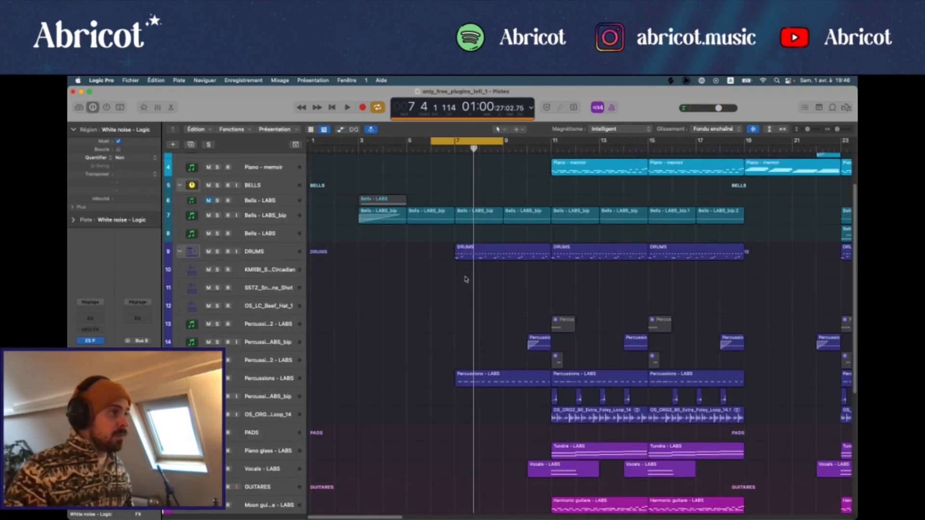
# Inspect the Channel EQ curves on the kick and snare one-shot tracks of the drum kit
pyautogui.click(285, 271)
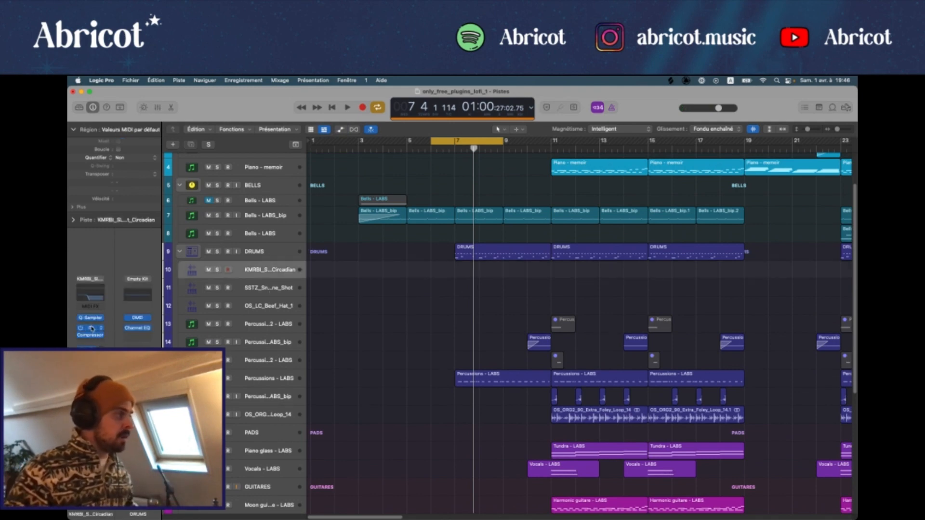
pyautogui.click(91, 328)
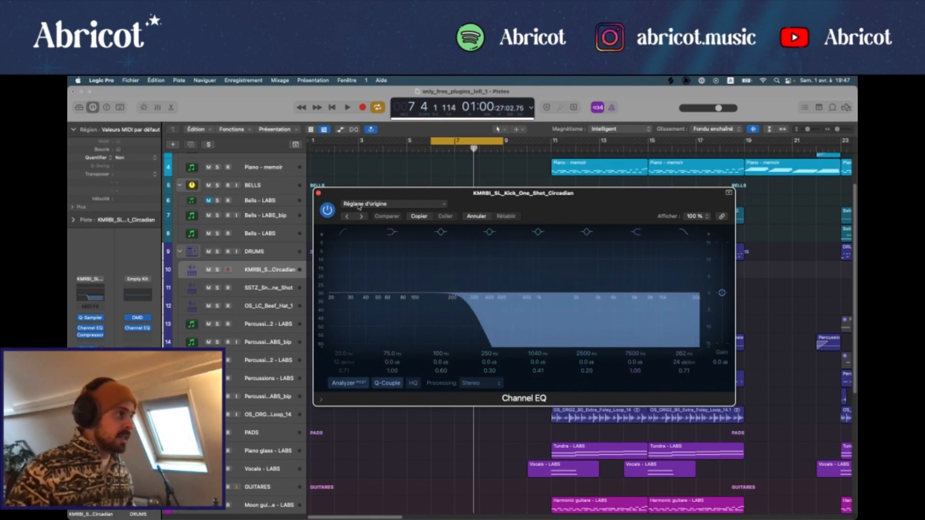
pyautogui.click(319, 194)
pyautogui.click(251, 291)
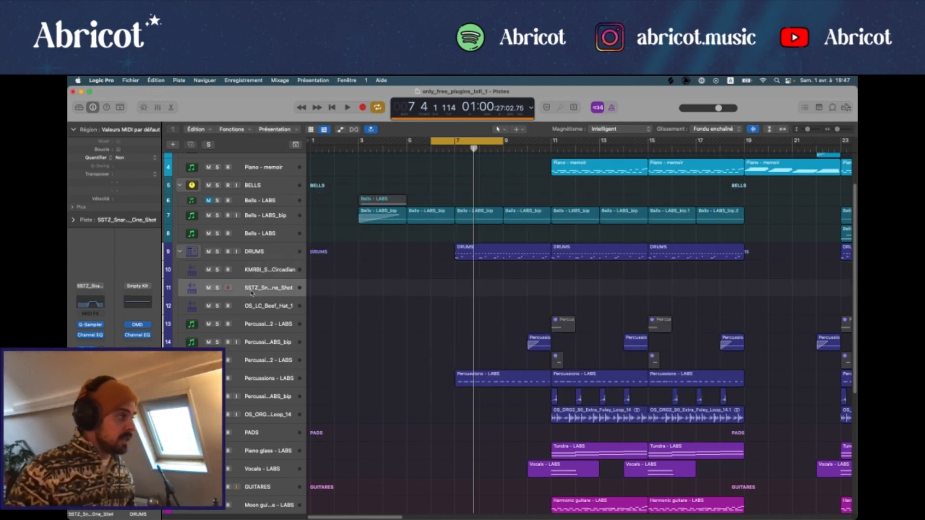
pyautogui.click(94, 304)
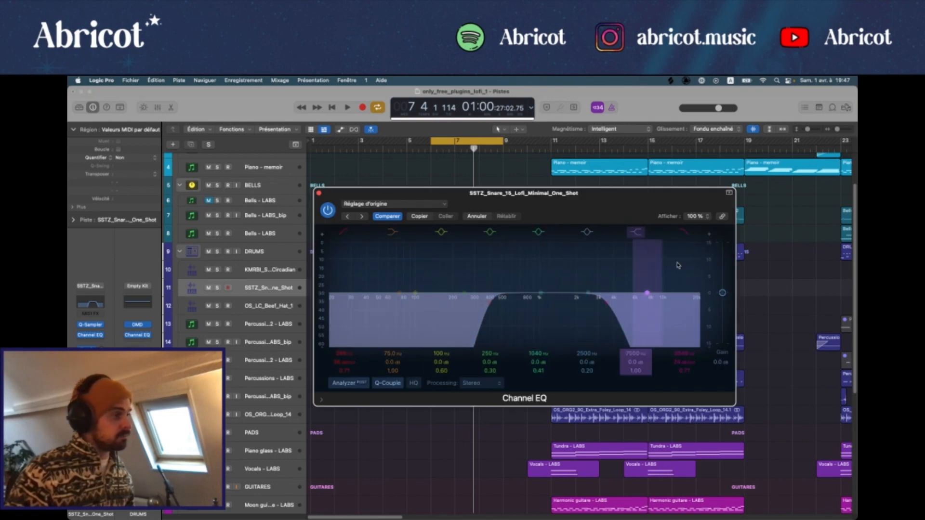
pyautogui.click(318, 193)
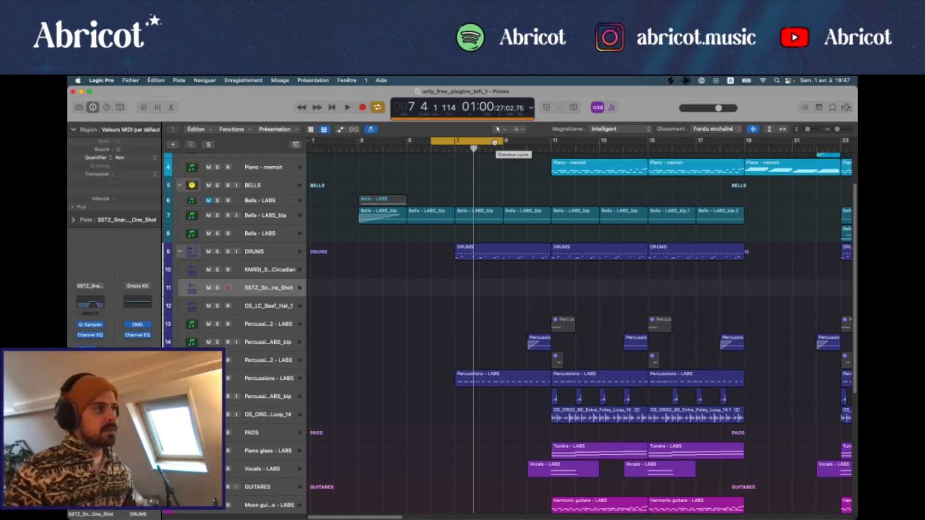
# Move the cycle range to bars 11 to 14 and audition the DRUMS track in solo
pyautogui.moveTo(495, 142); pyautogui.dragTo(612, 142)
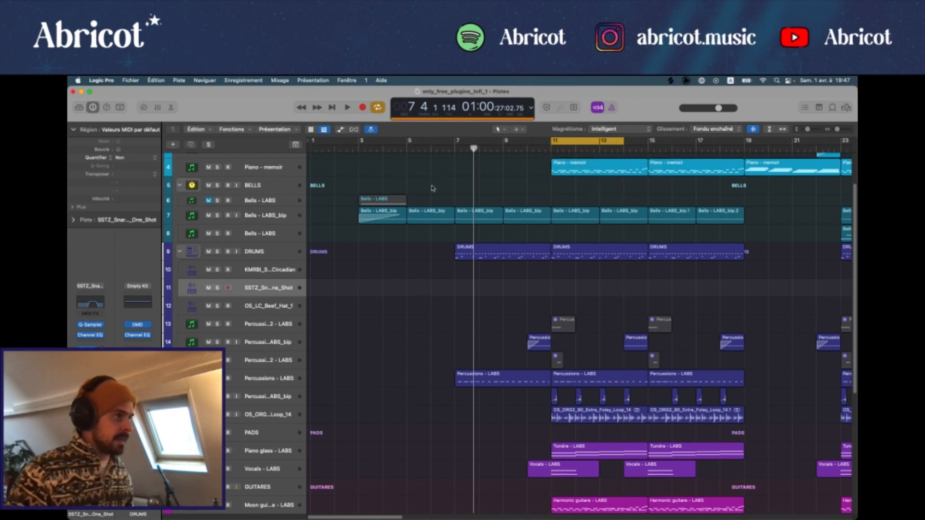
pyautogui.click(217, 251)
pyautogui.press('space')
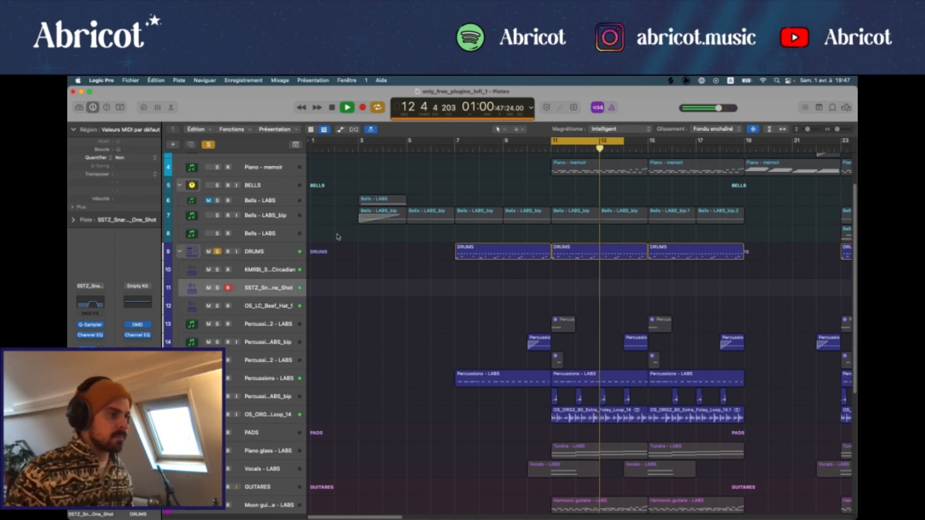
pyautogui.press('space')
# Select the OS_ORG2_90_Extra_Foley_Loop_14 region at bar 11 and shorten the cycle range to the first beat of that bar
pyautogui.scroll(-2, 555, 359)
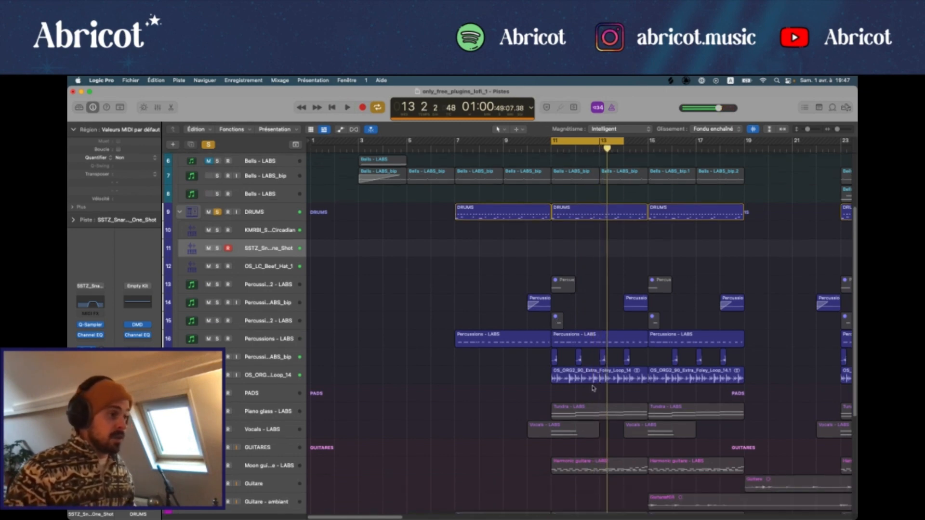
pyautogui.click(597, 381)
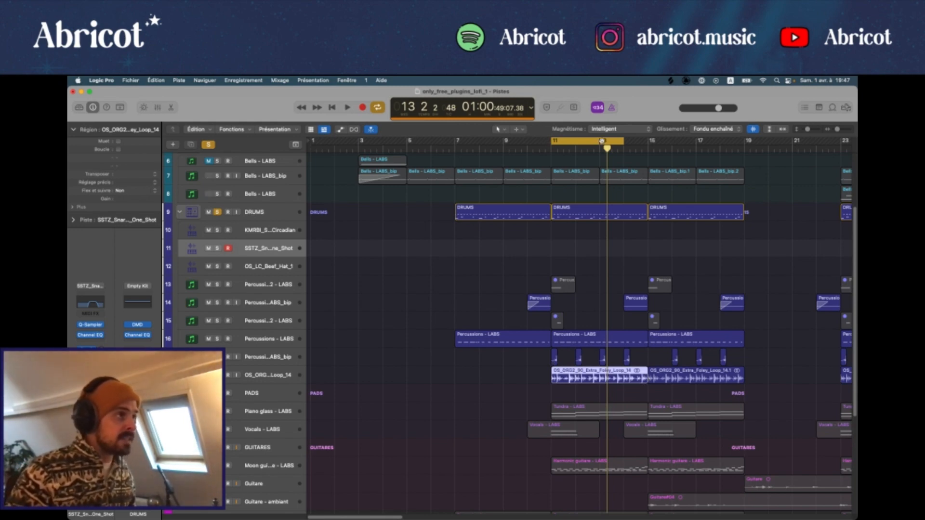
pyautogui.moveTo(624, 141); pyautogui.dragTo(558, 142)
# Solo the Percussions - LABS track, then replace its solo with the bounced _bip percussion track below to audition the bar 11 hit
pyautogui.click(216, 339)
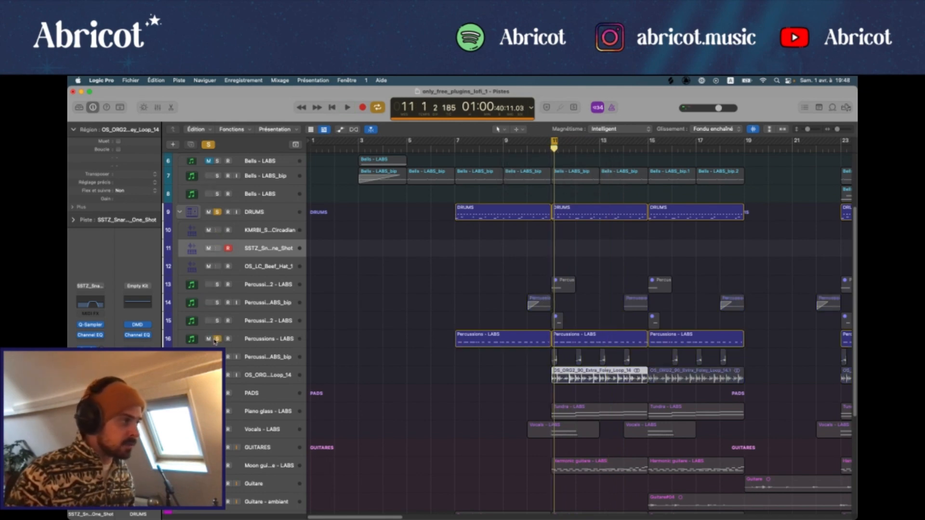
pyautogui.click(553, 356)
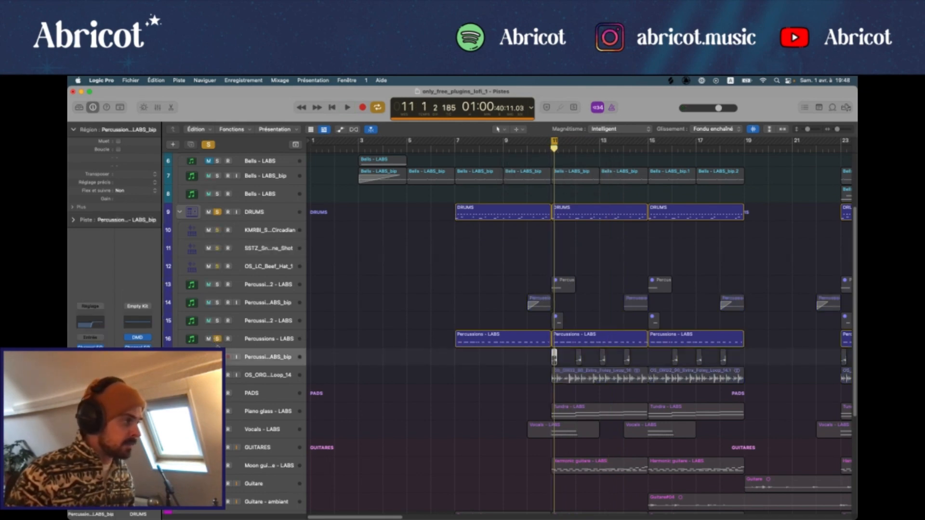
pyautogui.click(217, 340)
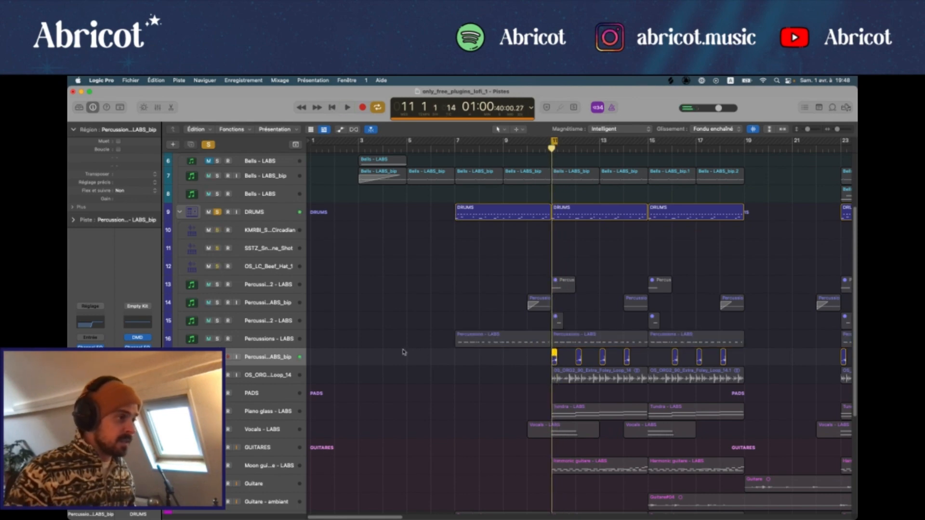
# Inspect the LABS instrument on the Percussions 2 - LABS track above the Percussions track, then close it
pyautogui.click(283, 326)
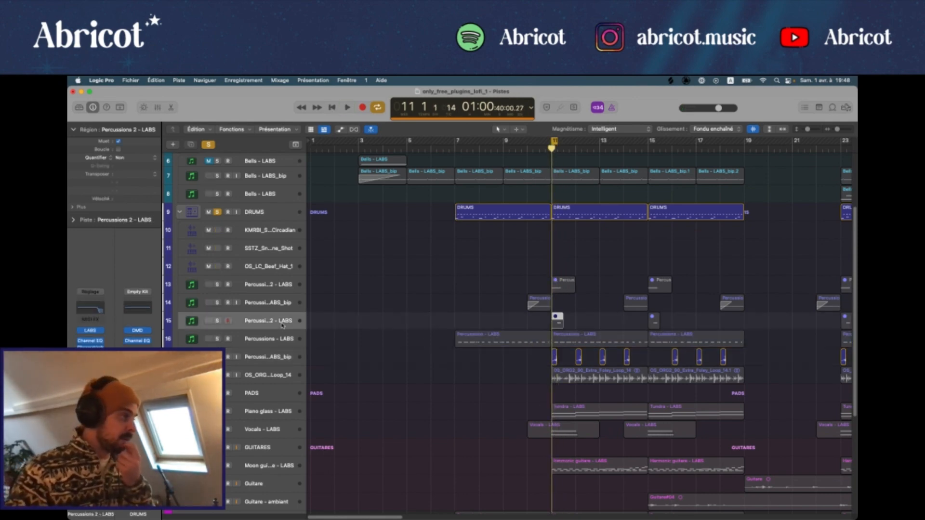
pyautogui.click(91, 331)
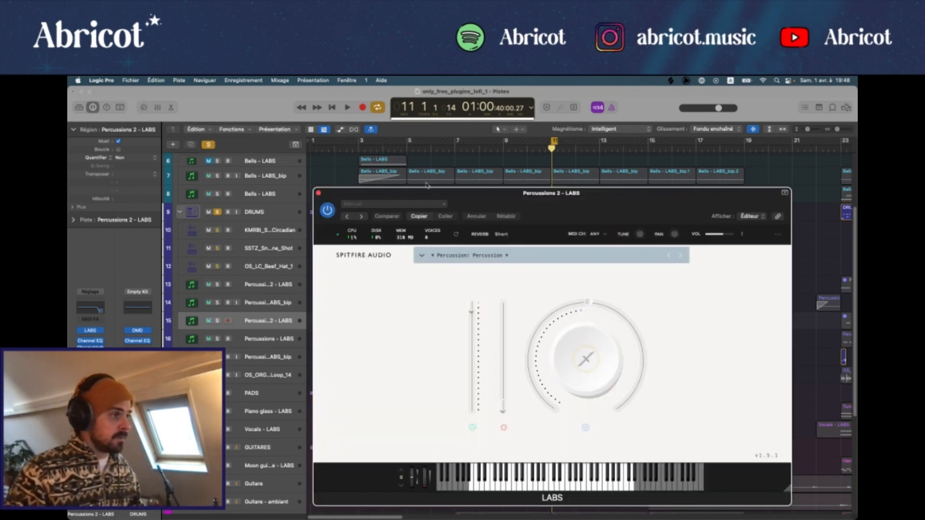
pyautogui.moveTo(434, 195); pyautogui.dragTo(407, 147)
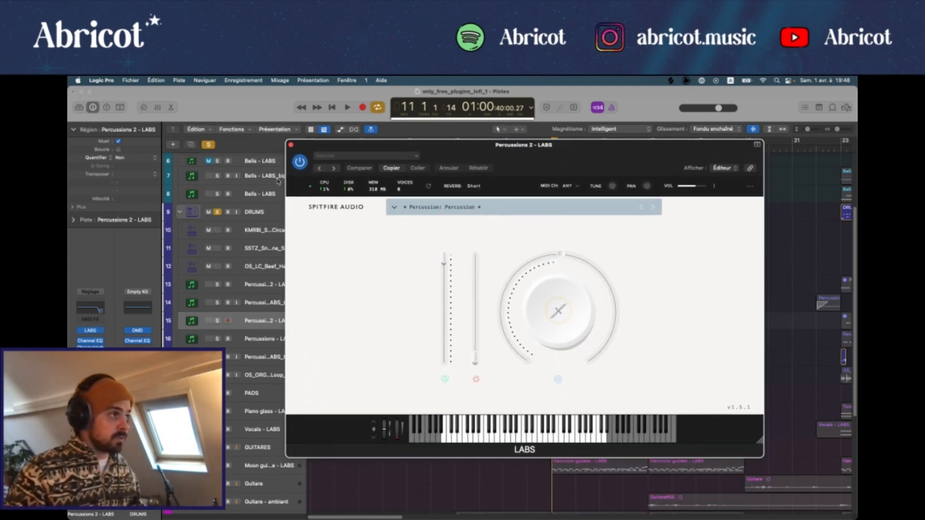
pyautogui.click(291, 145)
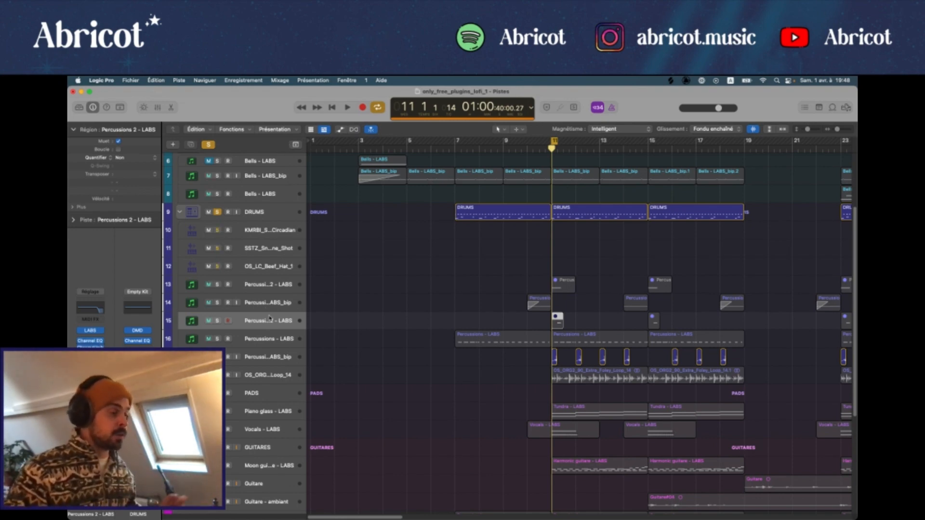
# Clear the bounced percussion track's solo, audition the whole DRUMS group at bar 11, and turn off the cycle
pyautogui.scroll(10, 605, 452)
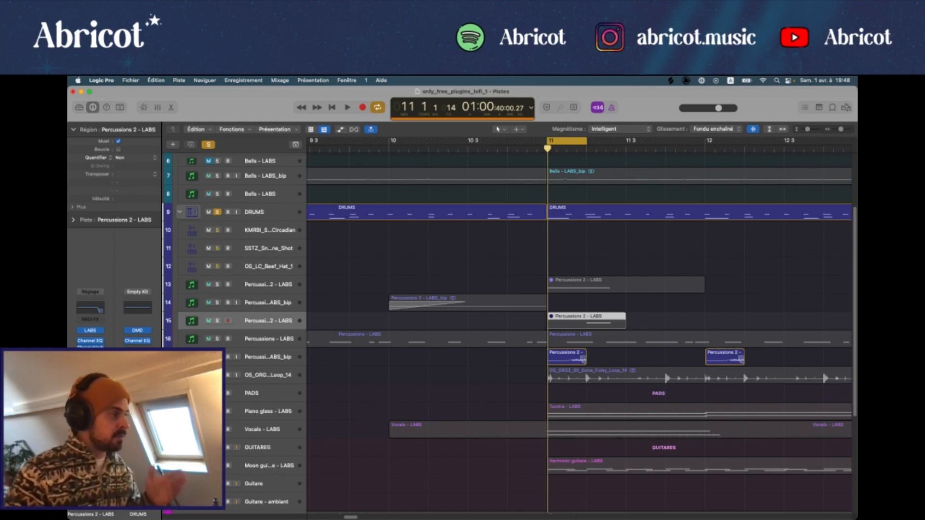
pyautogui.click(217, 357)
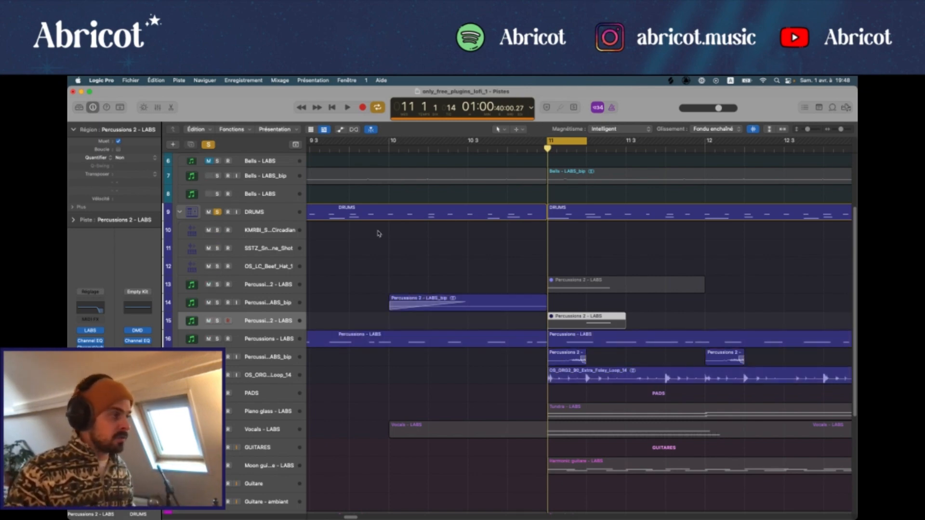
pyautogui.press('space')
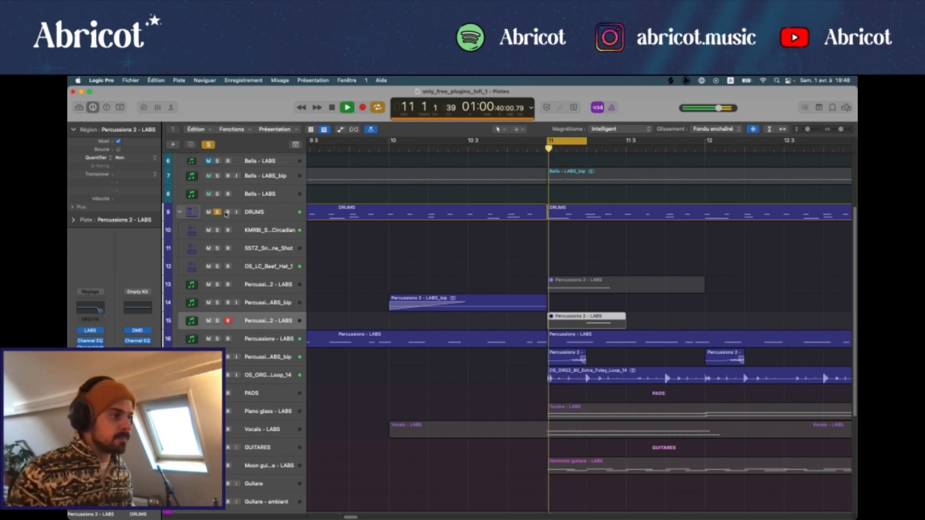
pyautogui.press('space')
pyautogui.press('c')
pyautogui.click(592, 236)
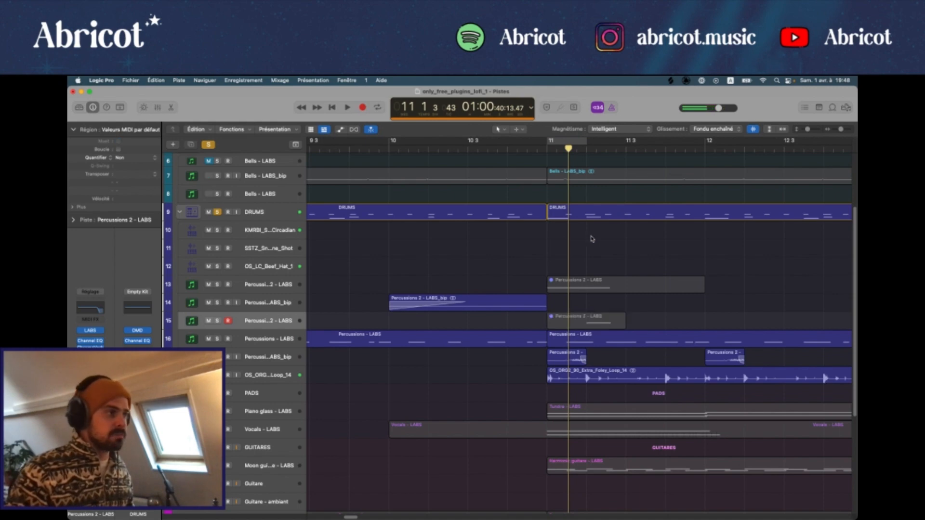
# Select the Bass - Logic track and audition it together with the soloed drums from bar 7
pyautogui.press('super+Left')
pyautogui.press('super+Left')
pyautogui.press('super+Left')
pyautogui.press('super+Left')
pyautogui.press('super+Left')
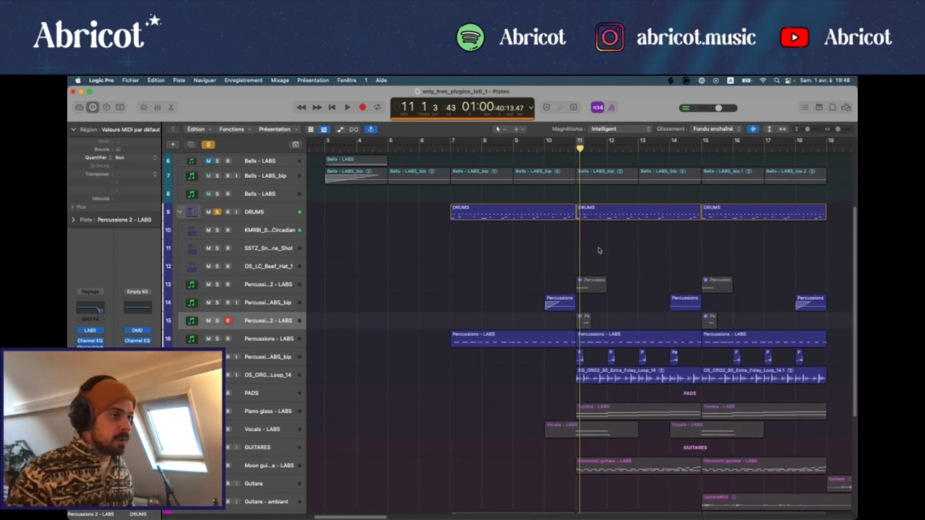
pyautogui.scroll(-2, 615, 291)
pyautogui.scroll(6, 602, 314)
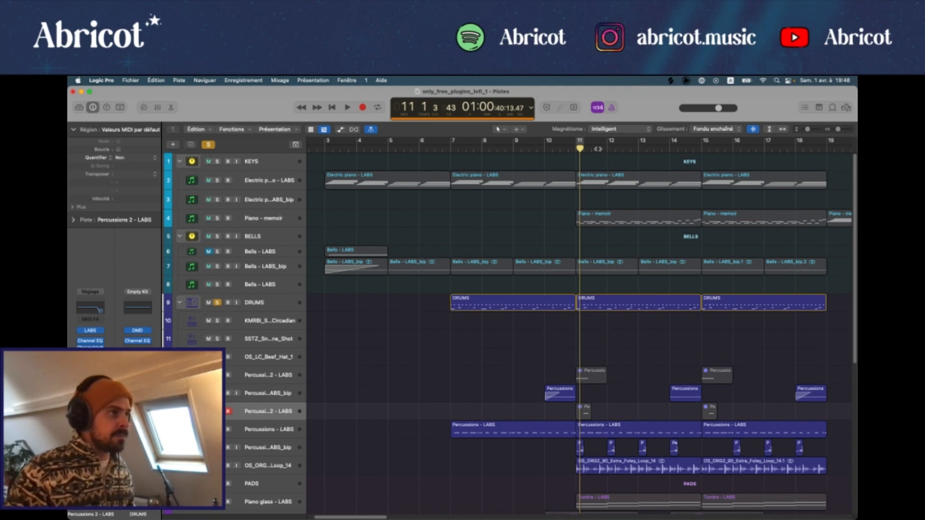
pyautogui.click(576, 149)
pyautogui.scroll(-10, 451, 392)
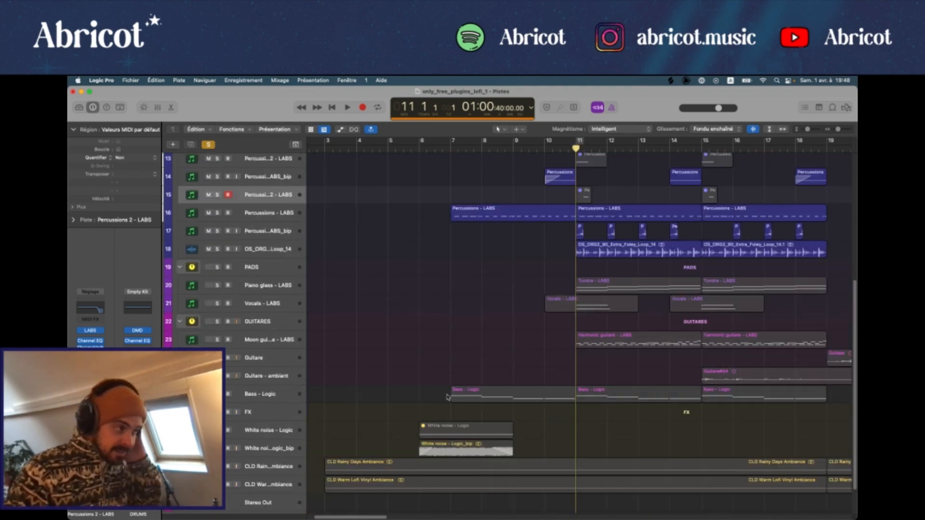
pyautogui.click(251, 398)
pyautogui.click(454, 150)
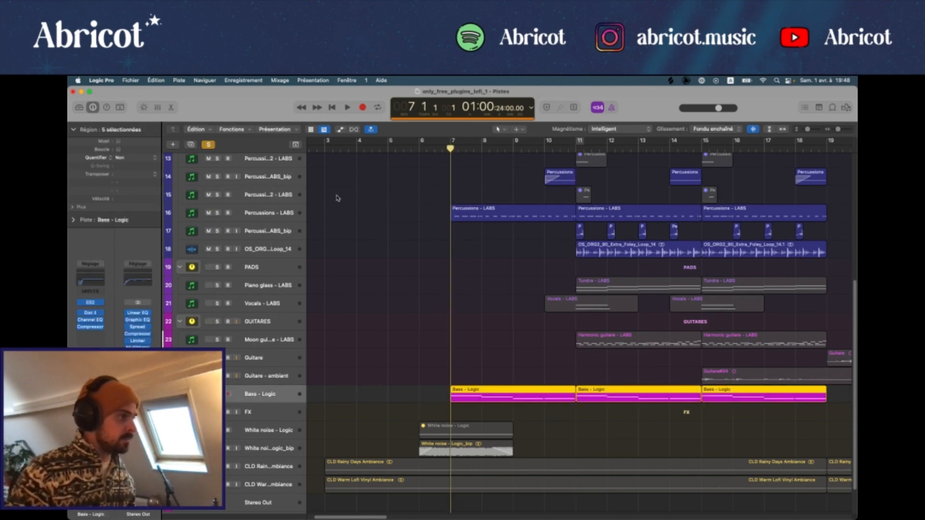
pyautogui.press('space')
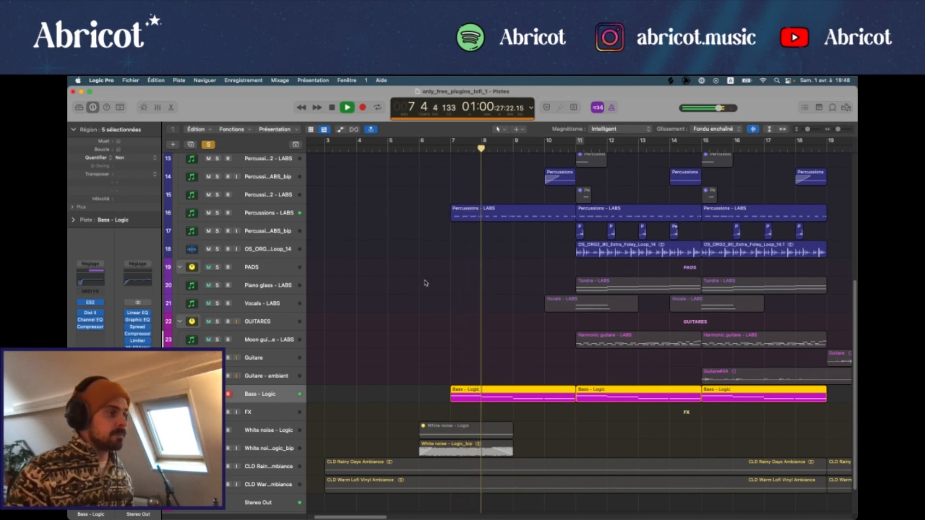
pyautogui.press('space')
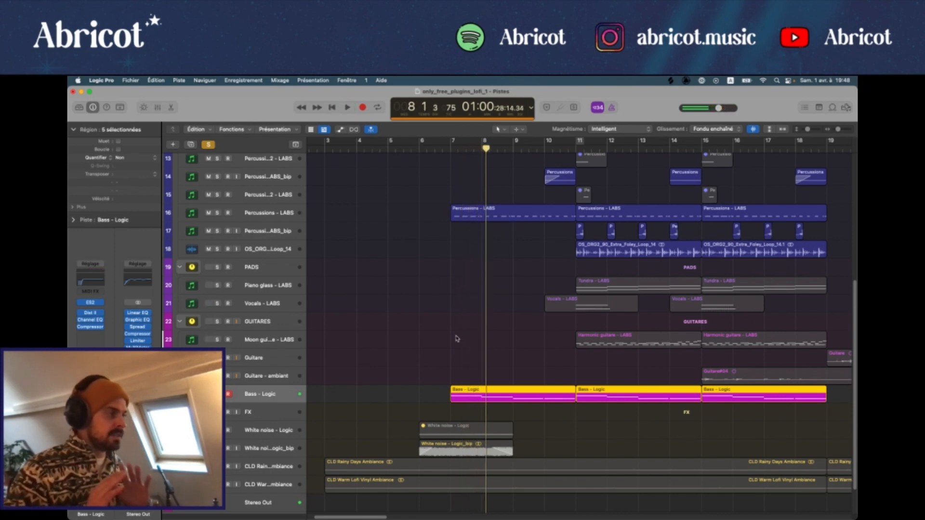
# Inspect the Bass - Logic track's ES2 synth and its Distortion II, Channel EQ and Compressor effects
pyautogui.click(91, 303)
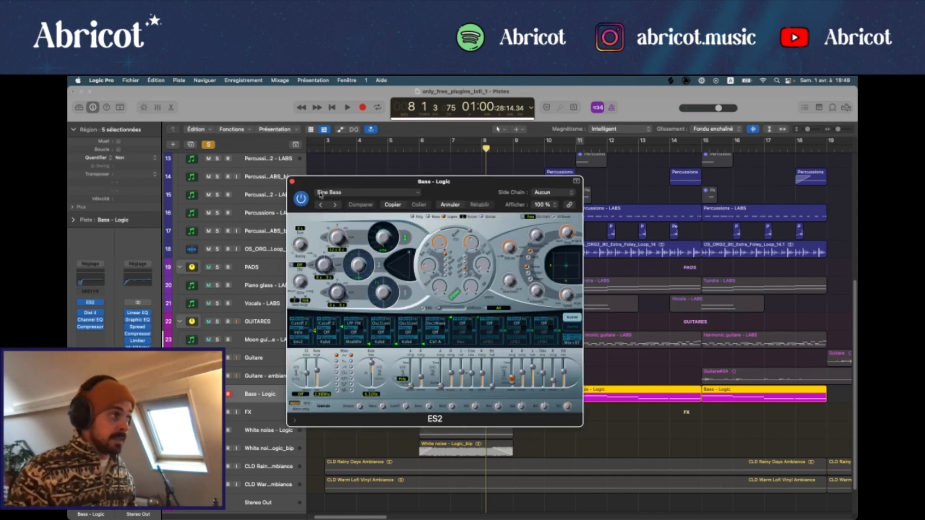
pyautogui.click(292, 182)
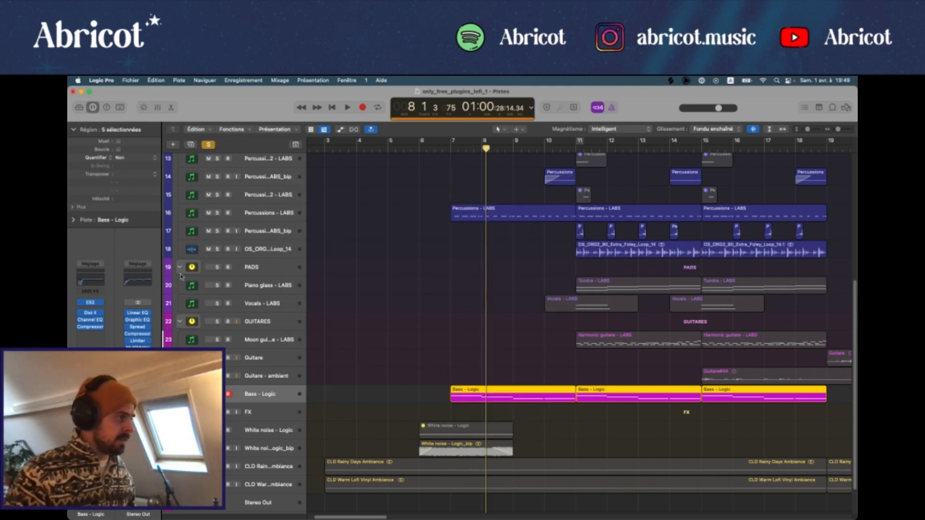
pyautogui.click(88, 314)
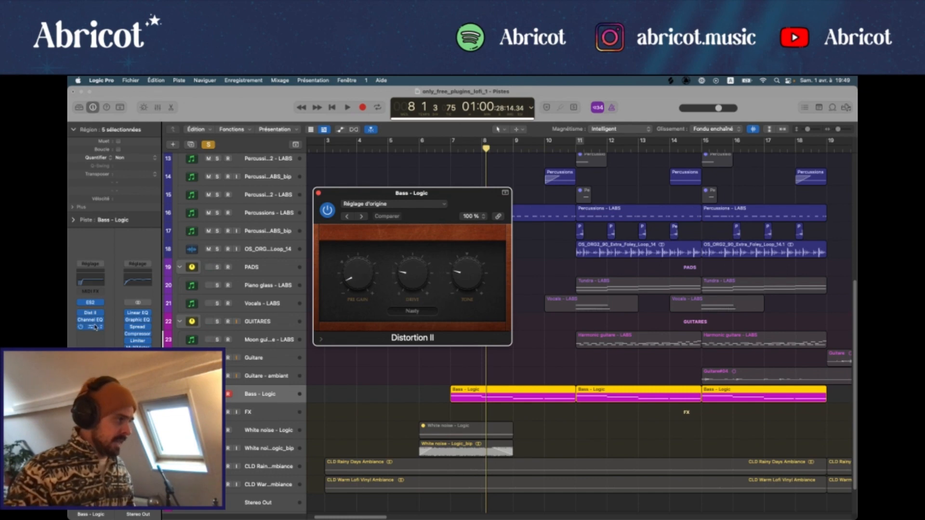
pyautogui.click(90, 320)
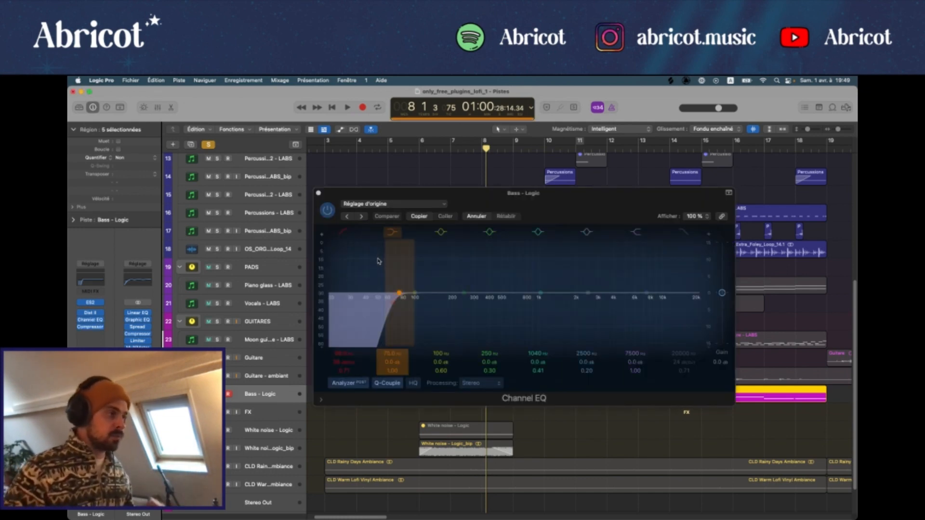
pyautogui.click(90, 327)
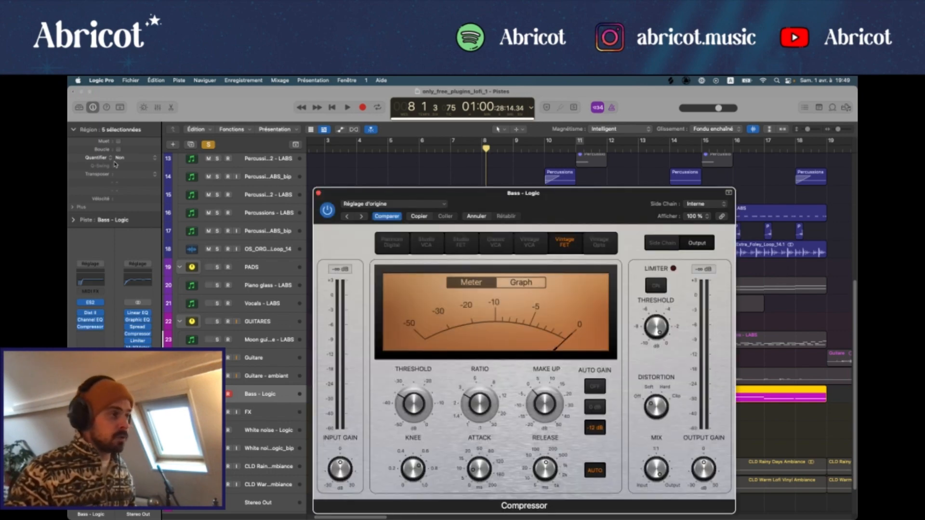
pyautogui.click(319, 194)
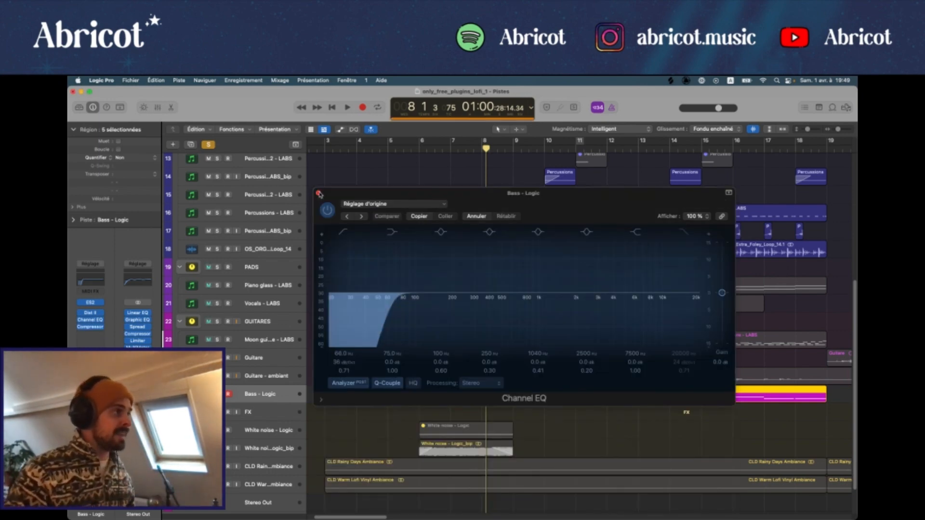
pyautogui.click(320, 194)
pyautogui.click(319, 194)
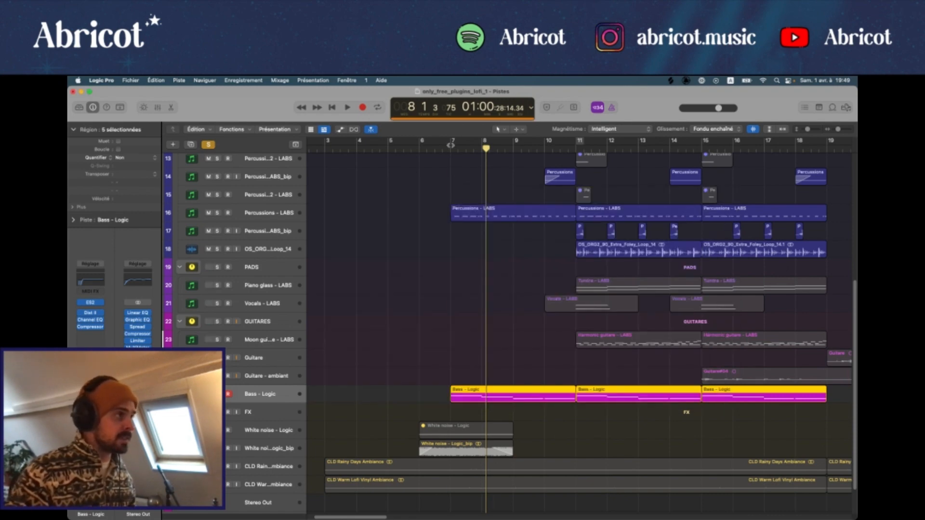
# Audition the bass and drums from bar 7, then clear all solos and play the passage in the full mix
pyautogui.click(452, 146)
pyautogui.press('space')
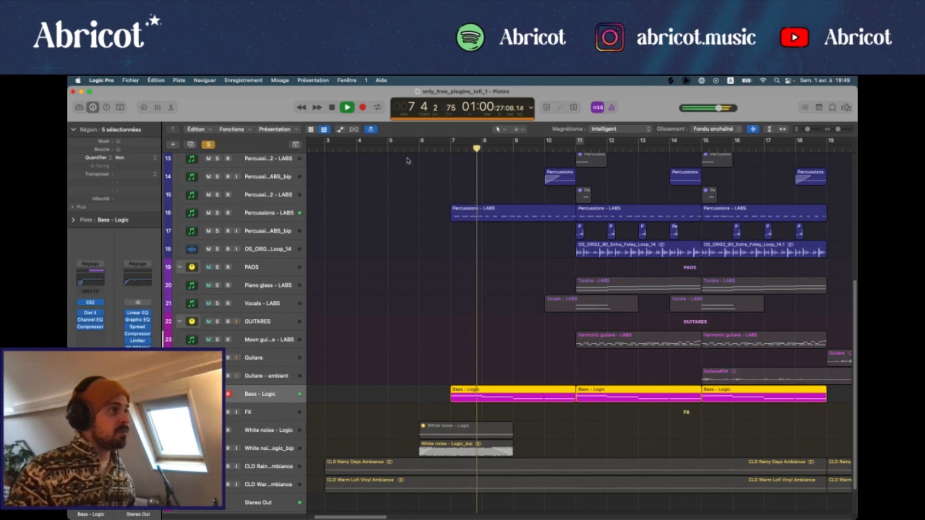
pyautogui.press('space')
pyautogui.click(214, 146)
pyautogui.press('space')
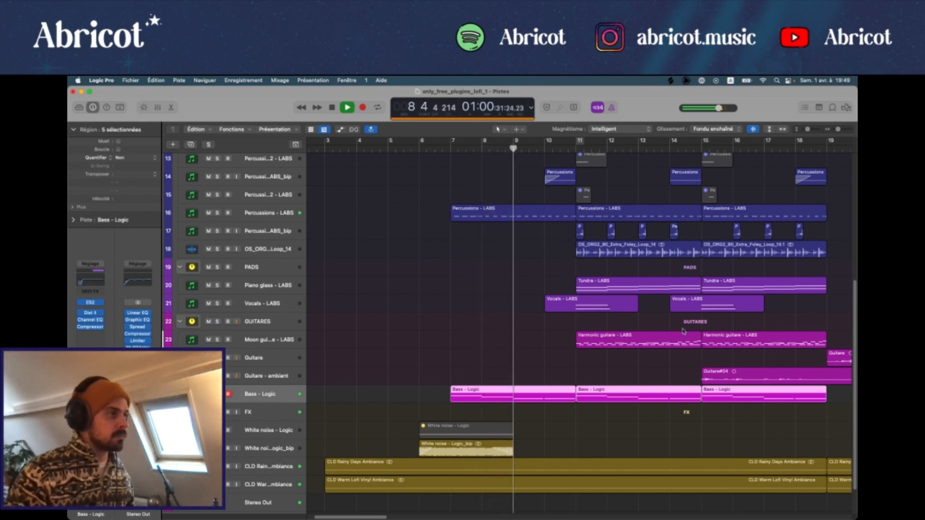
pyautogui.press('space')
# Set the cycle range to bars 11 to 13 and audition the Piano - memoir track in solo
pyautogui.scroll(8, 683, 331)
pyautogui.scroll(3, 683, 331)
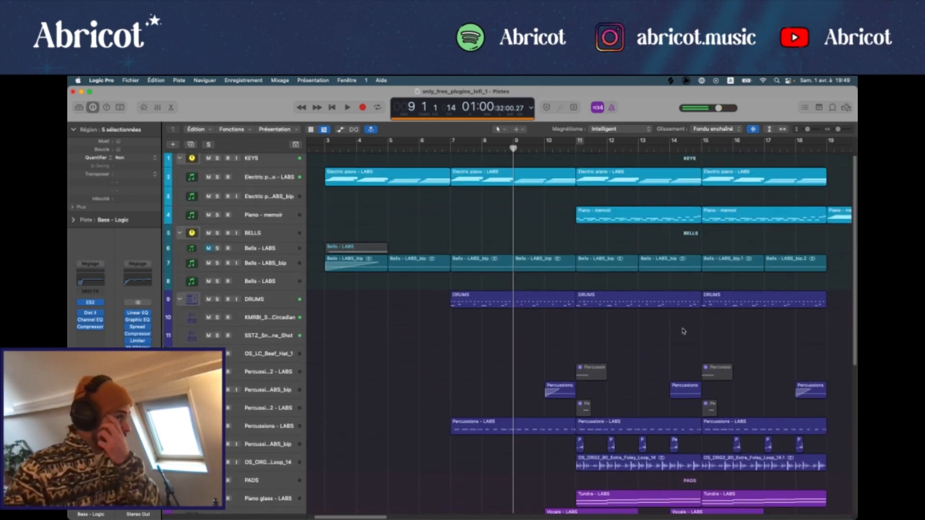
pyautogui.hscroll(3, 605, 299)
pyautogui.hscroll(-3, 605, 299)
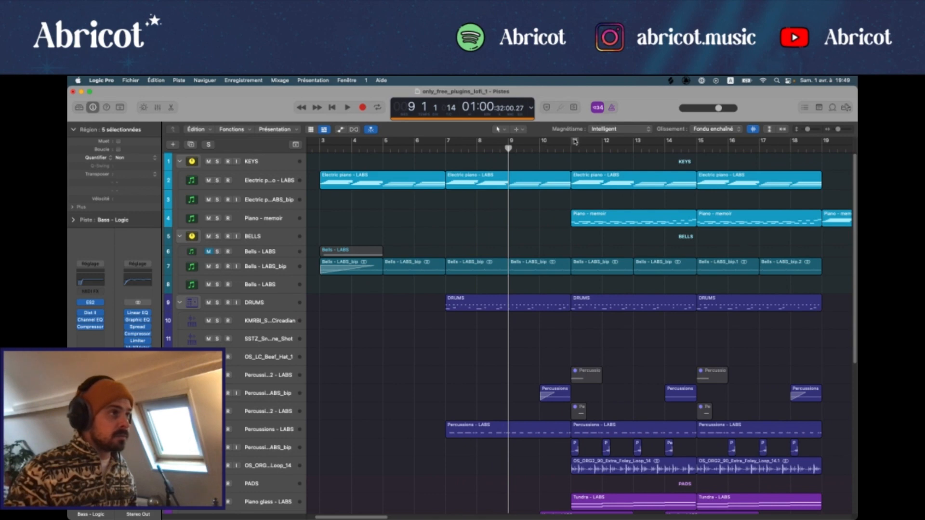
pyautogui.moveTo(574, 141); pyautogui.dragTo(632, 141)
pyautogui.click(254, 226)
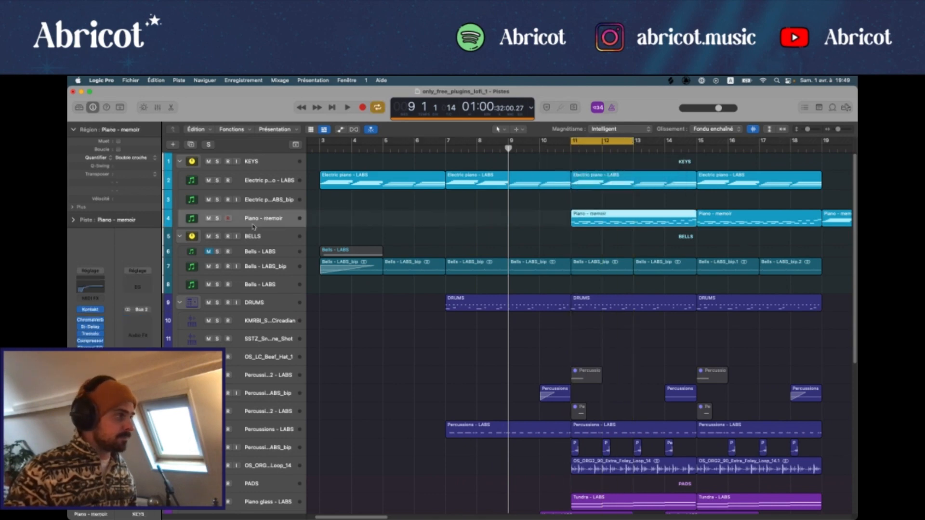
pyautogui.click(217, 218)
pyautogui.press('space')
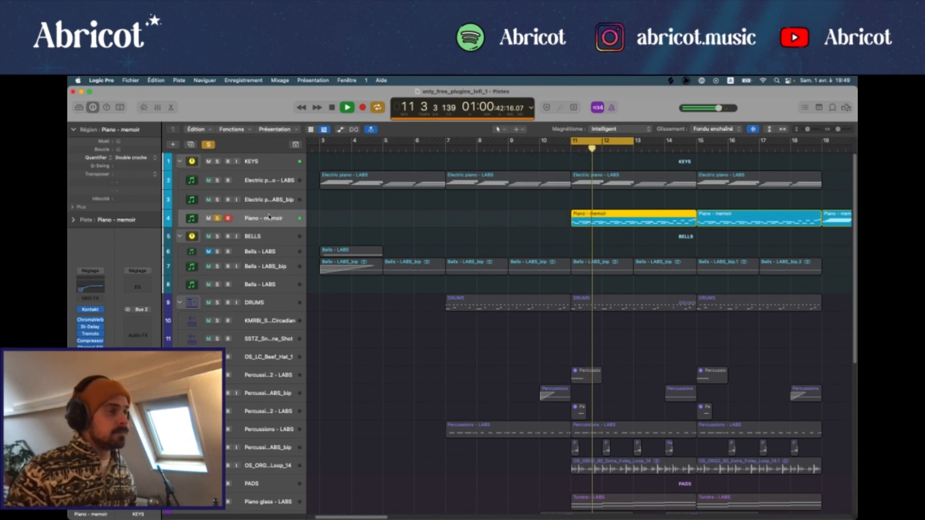
pyautogui.press('space')
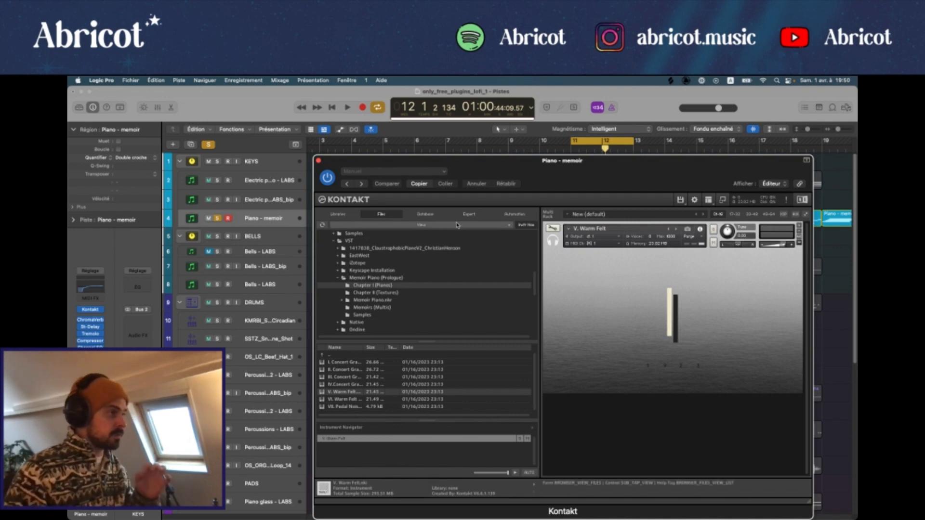
# Inspect the ChromaVerb, Stereo Delay and Tremolo effects on the Piano - memoir track
pyautogui.click(318, 161)
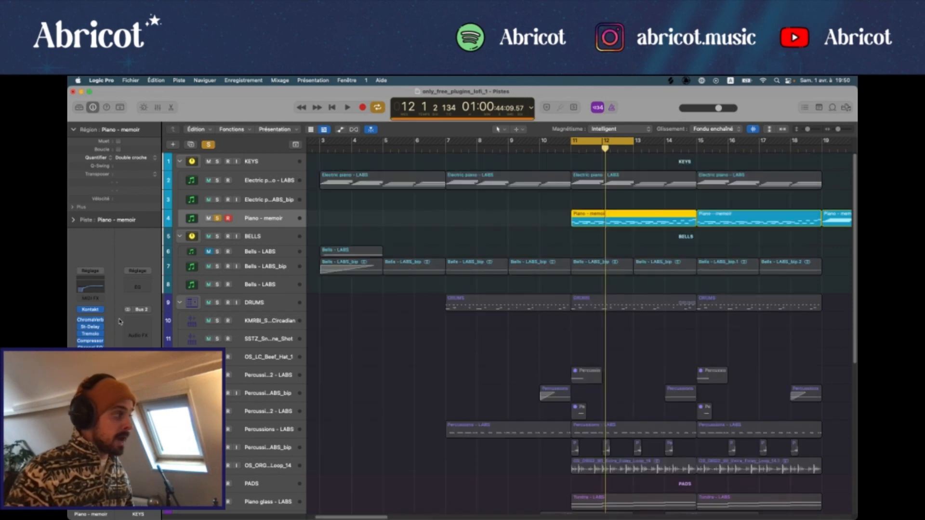
pyautogui.click(92, 320)
pyautogui.click(318, 193)
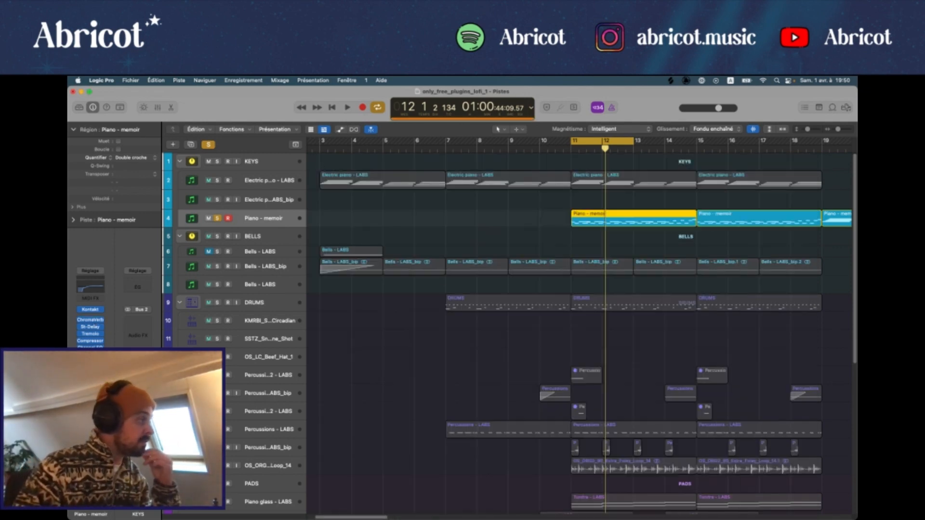
pyautogui.click(91, 327)
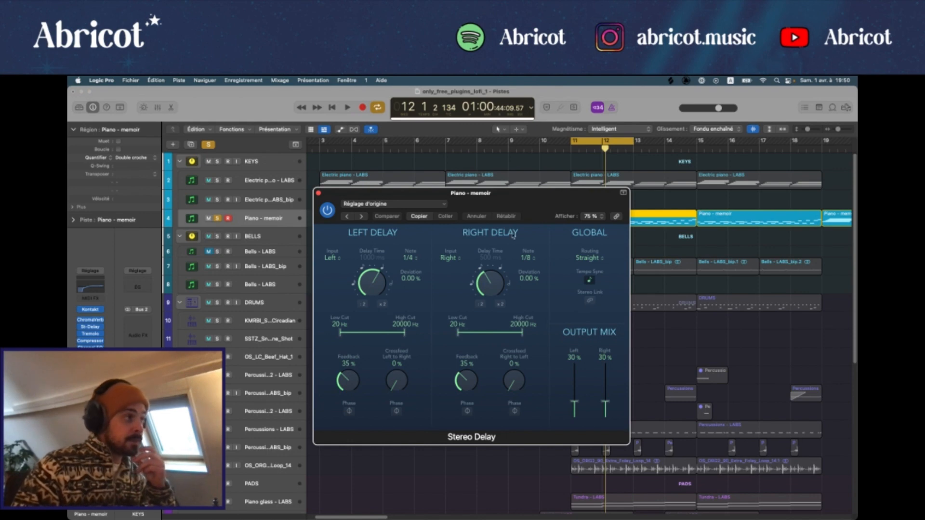
pyautogui.click(319, 193)
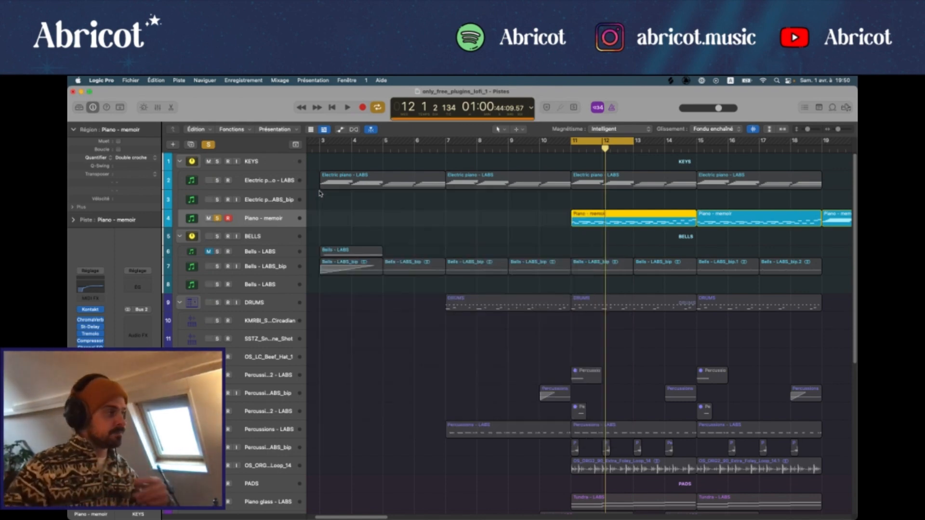
pyautogui.click(91, 335)
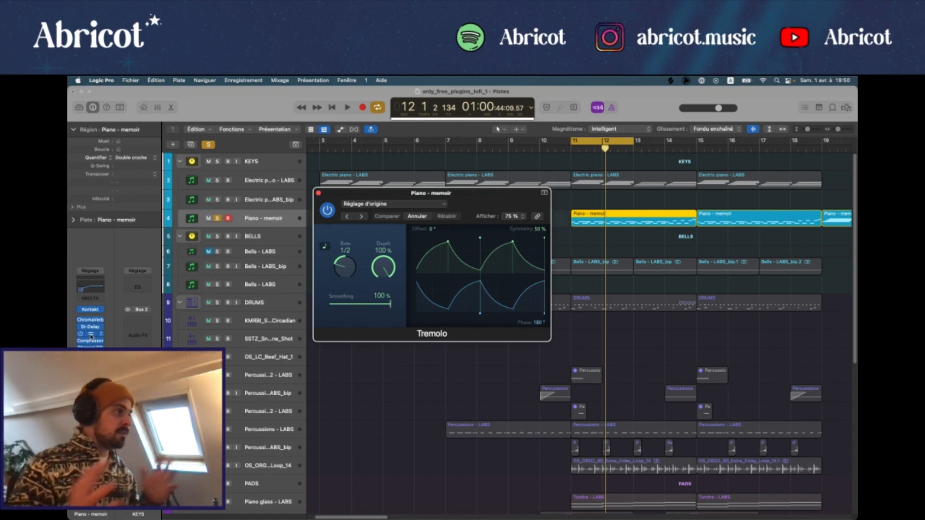
pyautogui.click(317, 193)
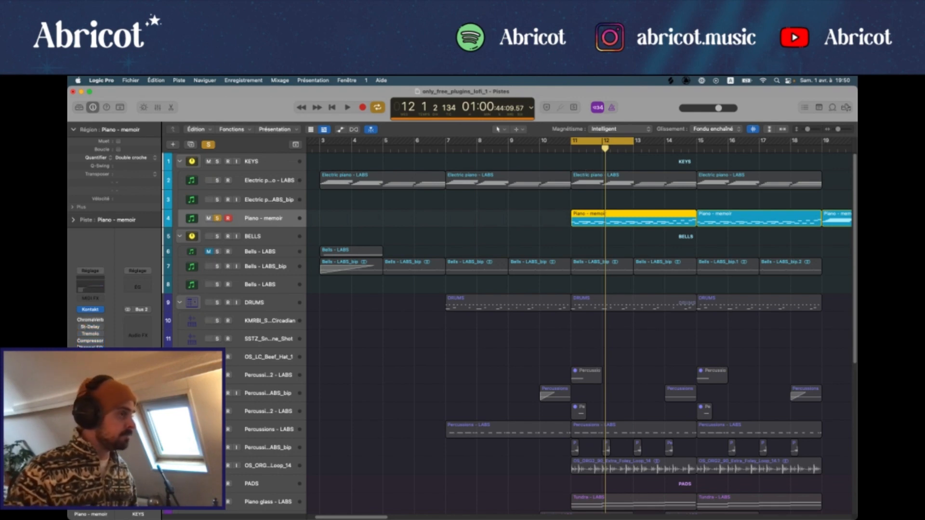
# Audition the soloed Piano - memoir track with its insert effects bypassed, then with them enabled
pyautogui.press('space')
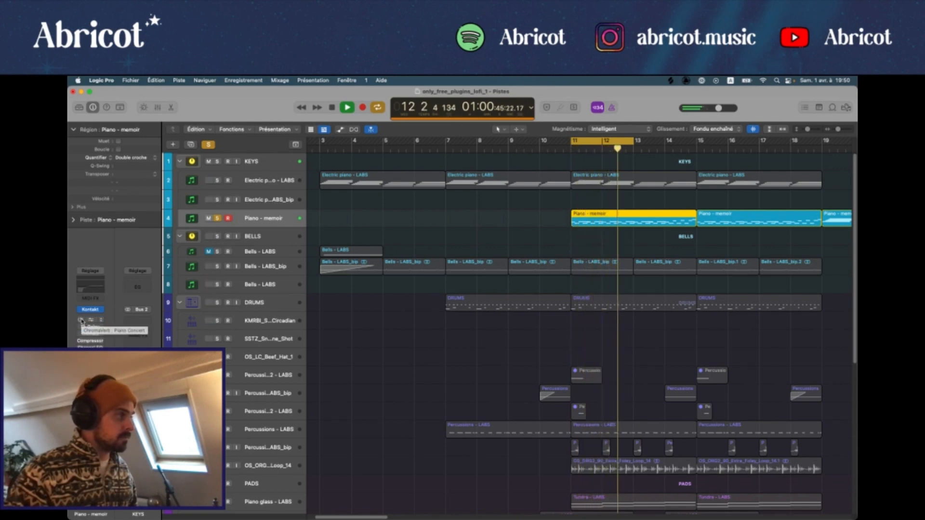
pyautogui.press('space')
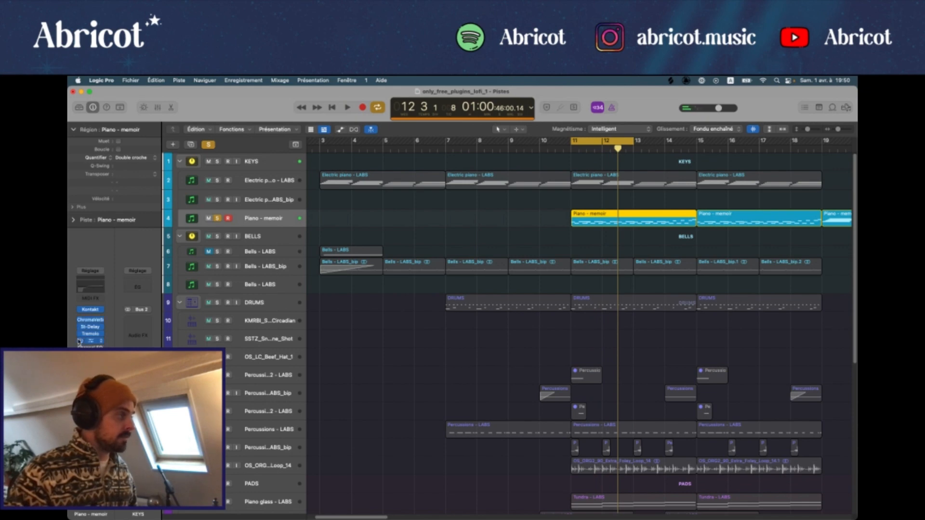
pyautogui.press('space')
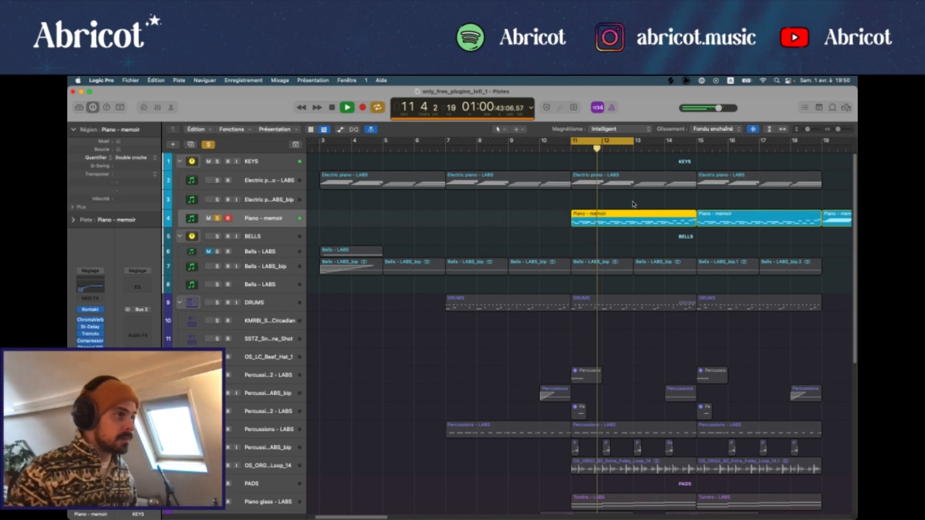
# Unsolo the Piano - memoir track and audition bars 11 to 13 in the full mix
pyautogui.click(217, 218)
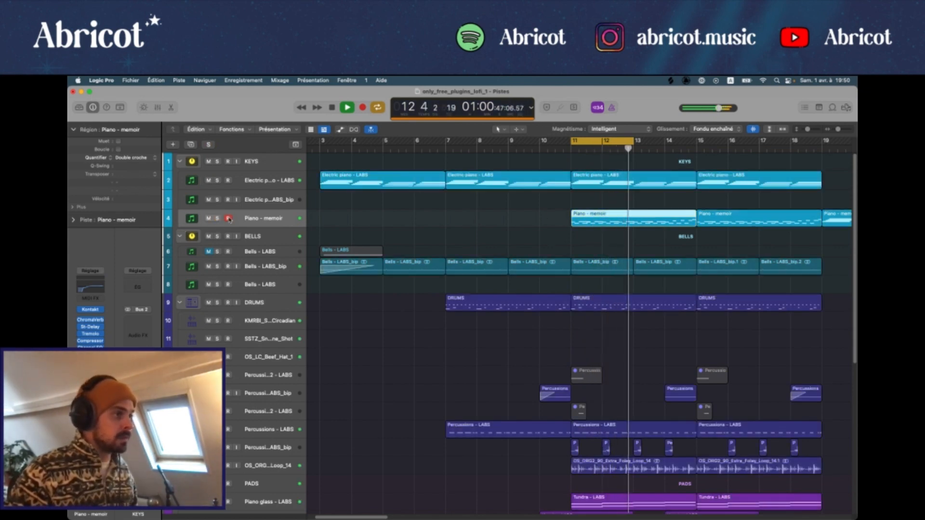
pyautogui.scroll(-4, 660, 314)
pyautogui.press('space')
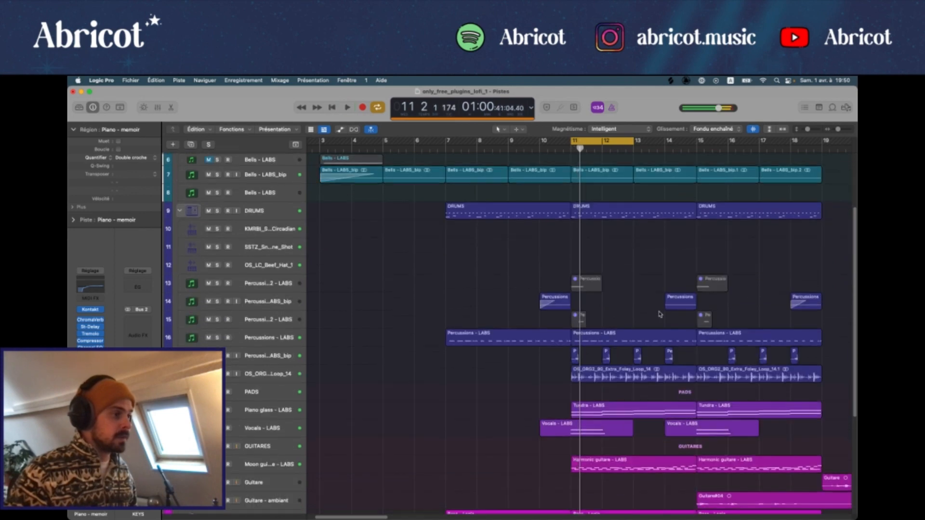
pyautogui.scroll(4, 658, 314)
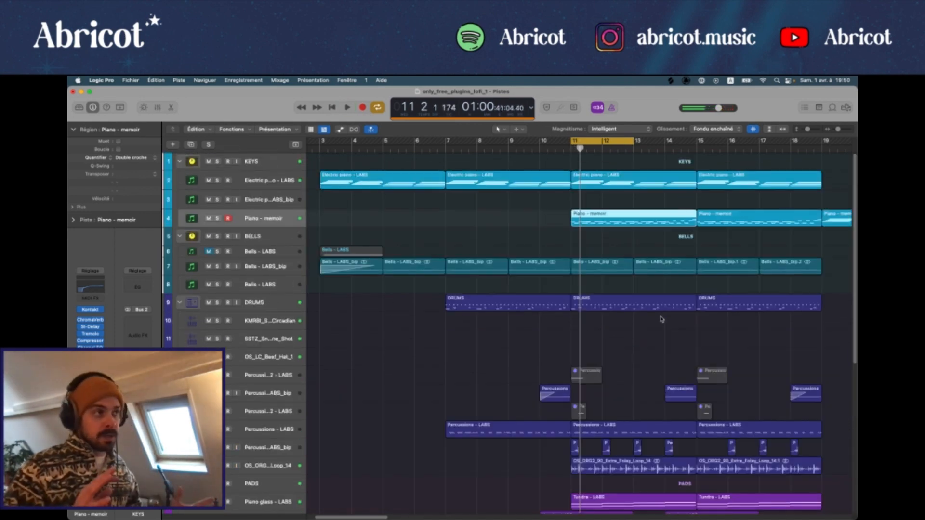
# Select the Moon guitare - LABS track and inspect the Moon Guitar: Ensemble preset in its LABS instrument
pyautogui.scroll(-6, 657, 337)
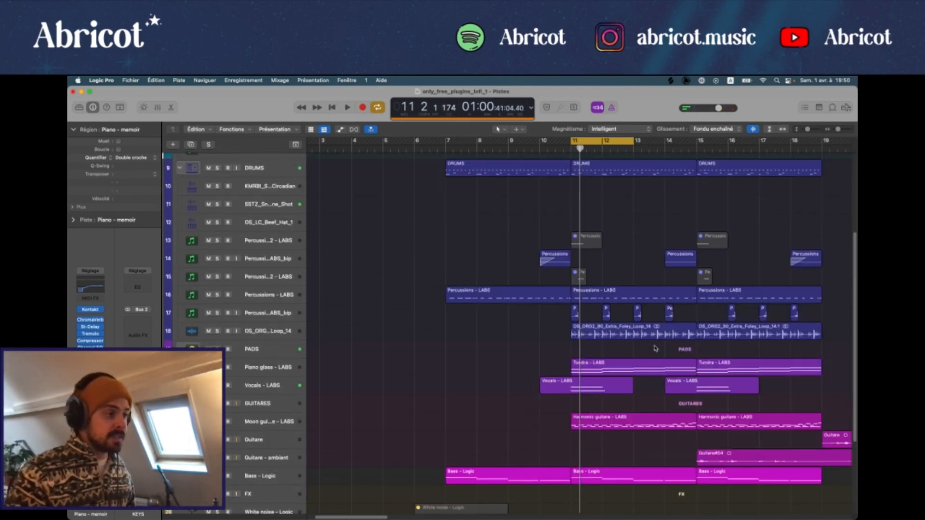
pyautogui.click(254, 427)
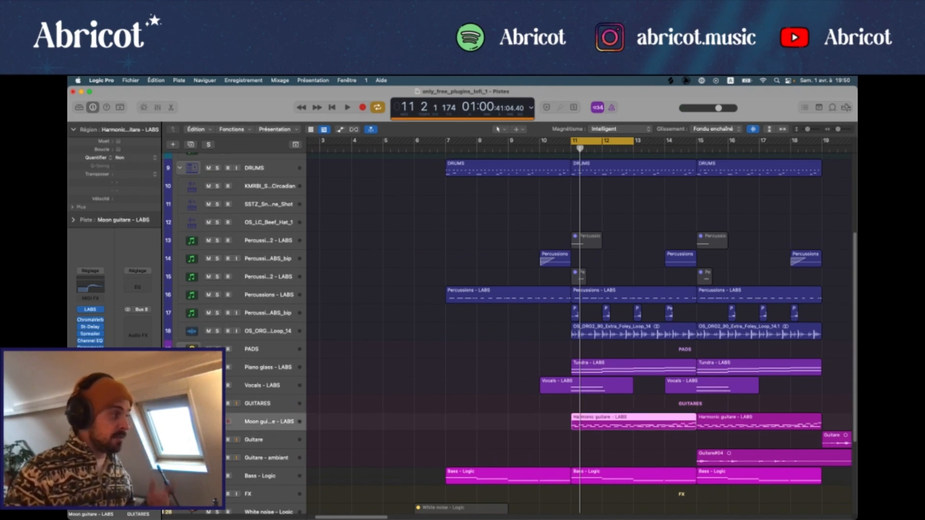
pyautogui.click(93, 310)
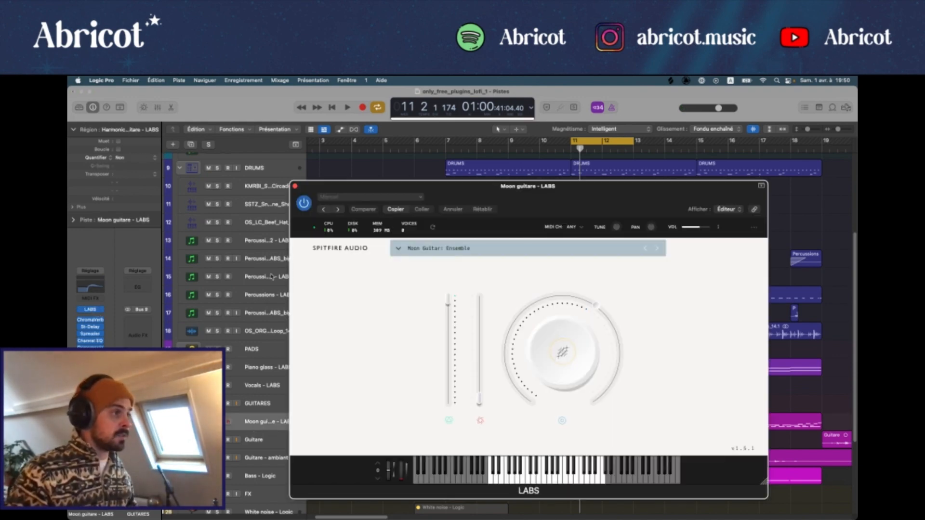
pyautogui.click(295, 187)
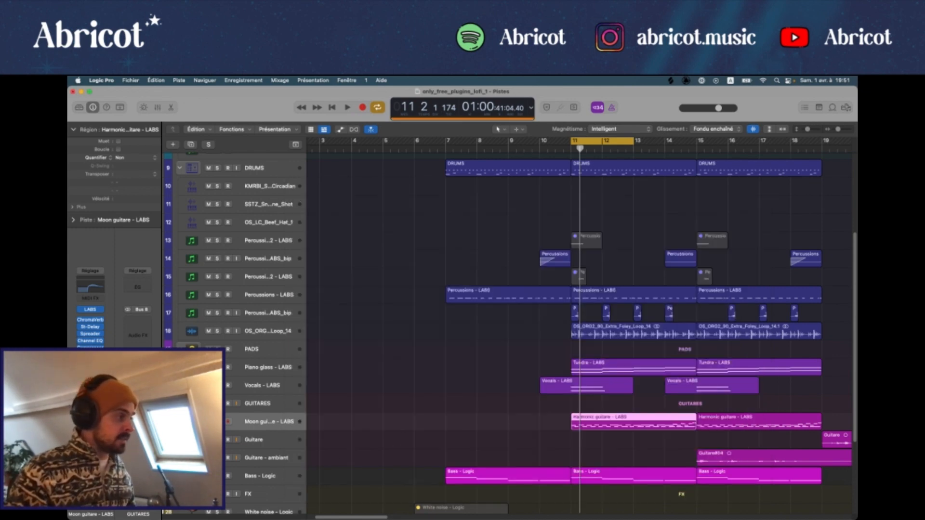
# Solo the Moon guitare - LABS track and audition it in the bar 11 to 13 cycle
pyautogui.hotkey('ctrl', 's')
pyautogui.press('space')
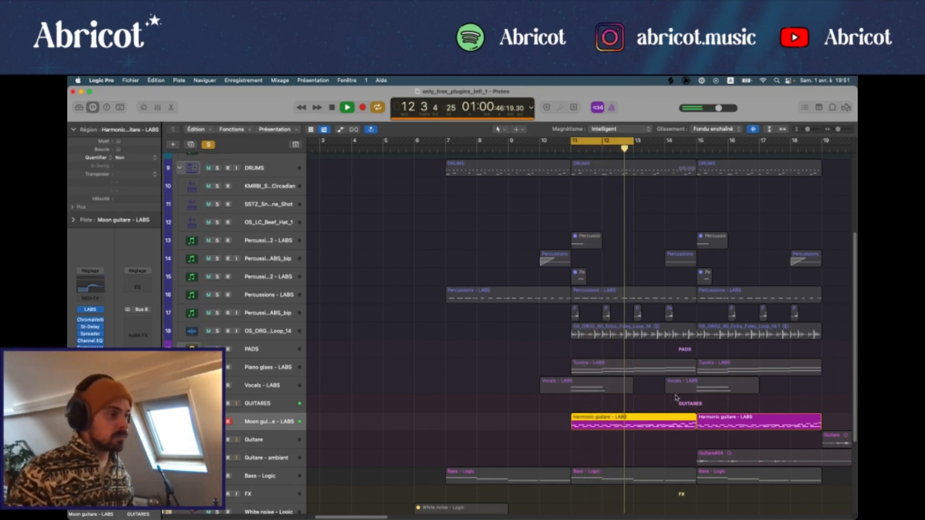
pyautogui.press('space')
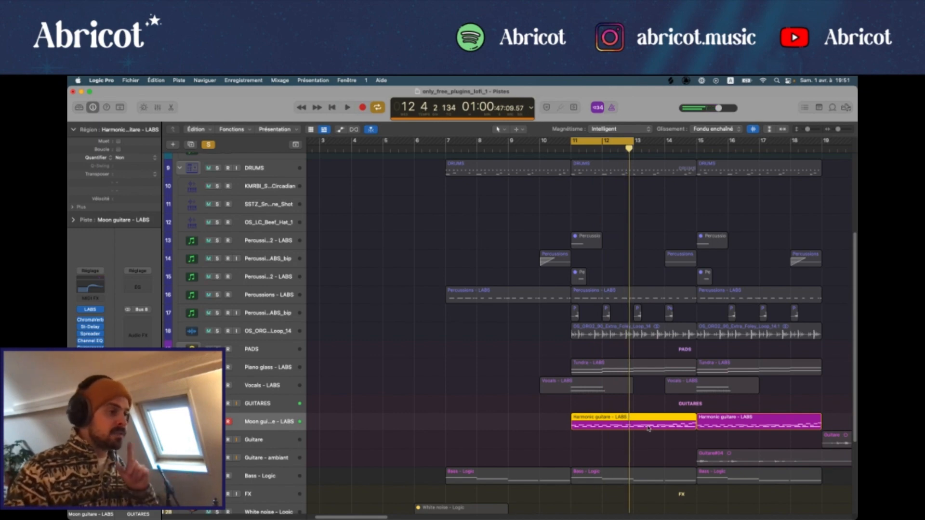
# Examine the Harmonic guitare region's notes in the Piano Roll and audition the soloed guitar with its insert effects bypassed
pyautogui.doubleClick(647, 426)
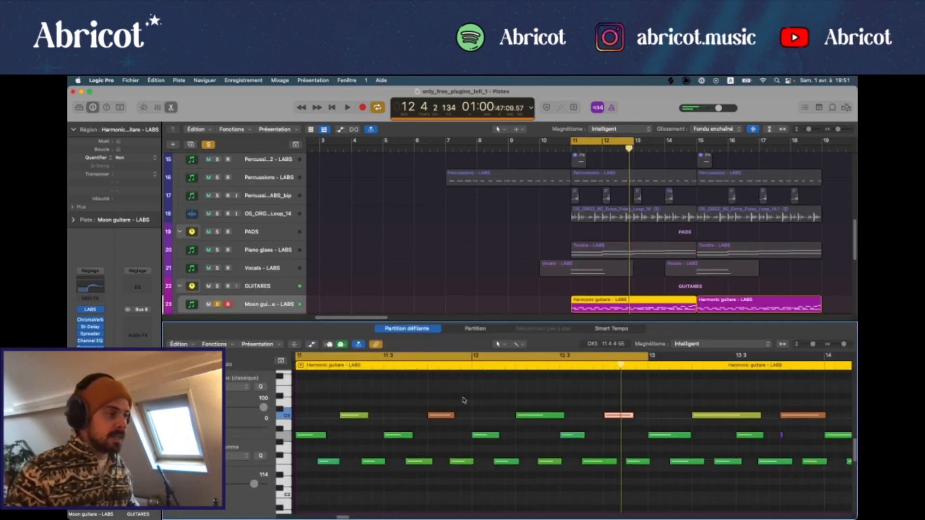
pyautogui.click(437, 415)
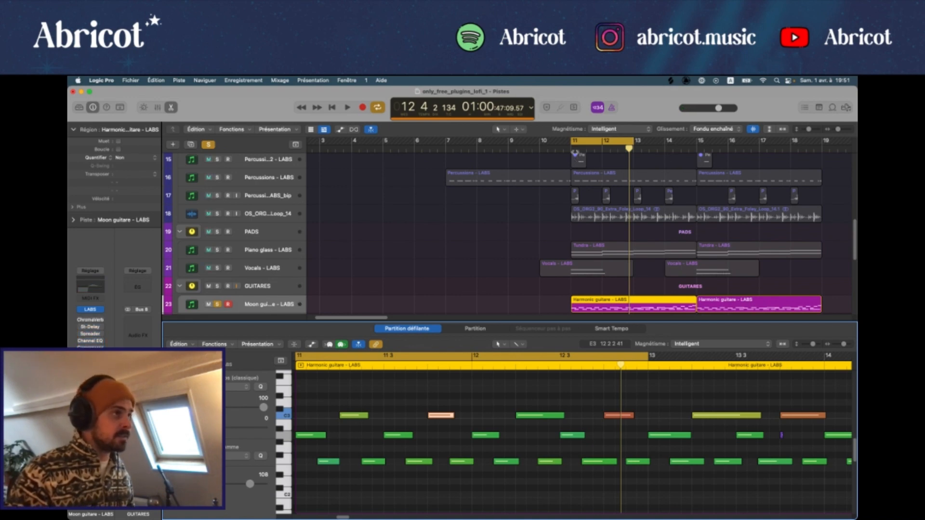
pyautogui.press('space')
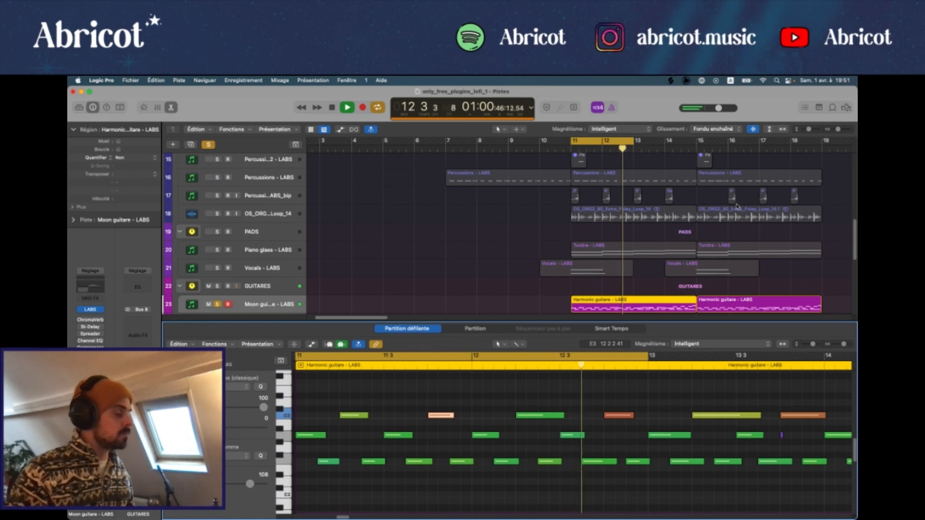
pyautogui.press('space')
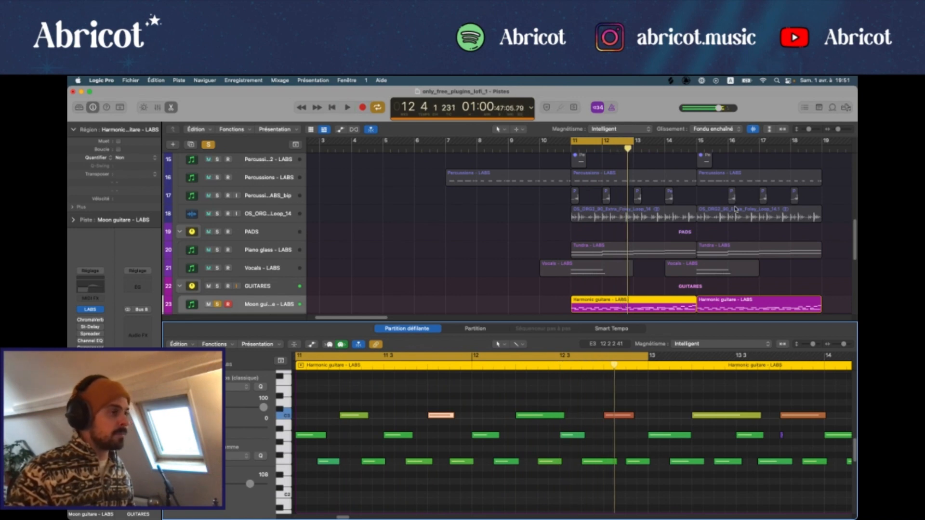
# Inspect the Stereo Delay and Spreader effects on the Moon guitare - LABS track
pyautogui.click(90, 327)
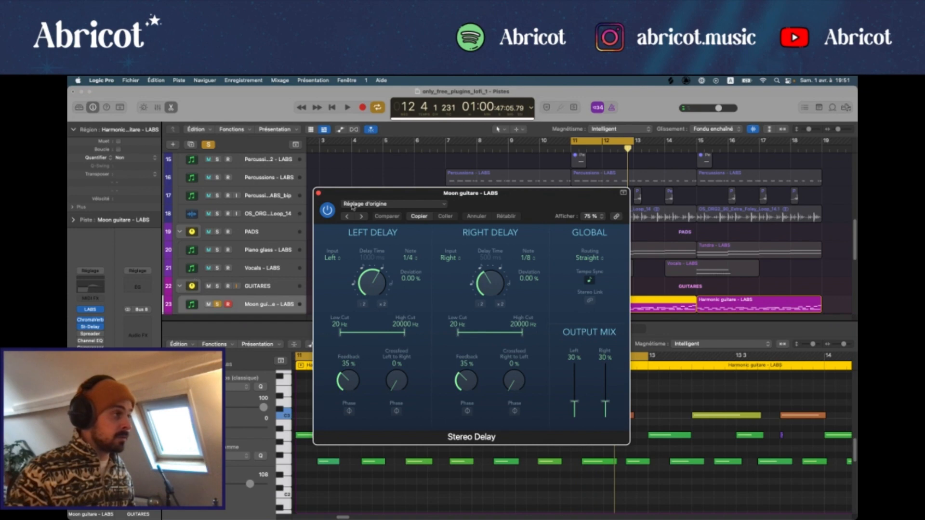
pyautogui.click(318, 193)
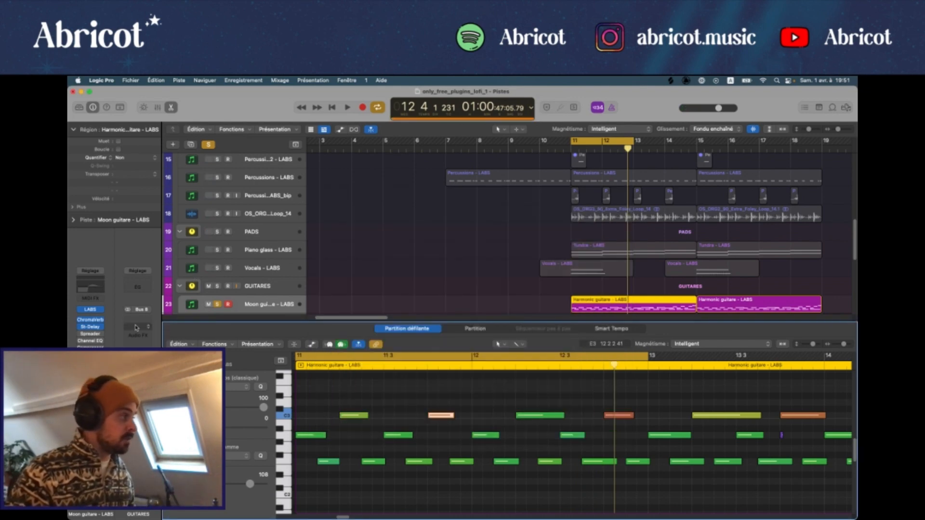
pyautogui.click(90, 334)
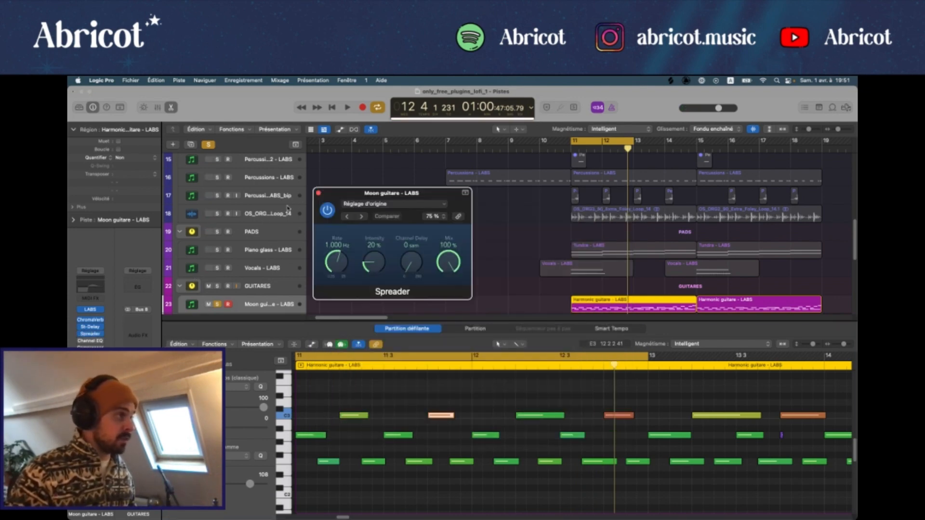
pyautogui.click(318, 193)
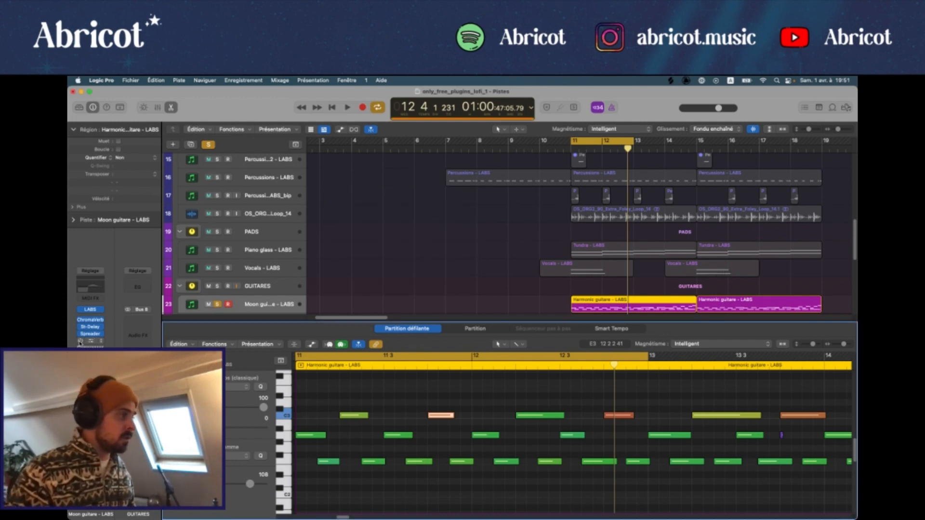
# Solo the Piano - memoir track as well and audition it together with the Moon guitare track
pyautogui.scroll(10, 623, 213)
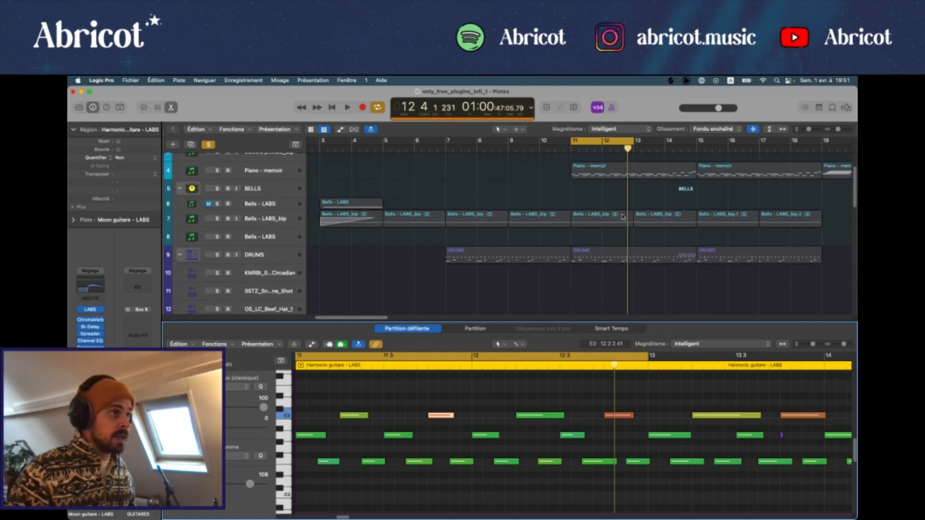
pyautogui.click(216, 171)
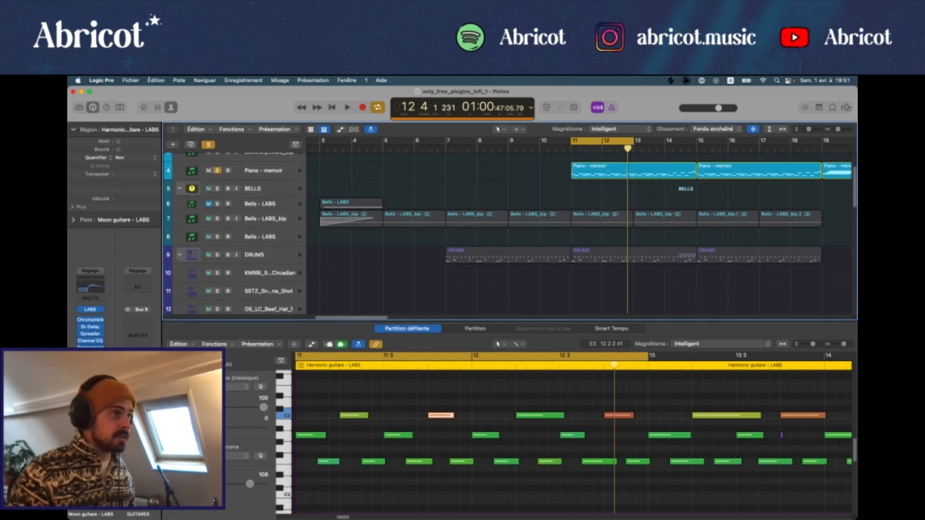
pyautogui.scroll(-3, 708, 236)
pyautogui.press('space')
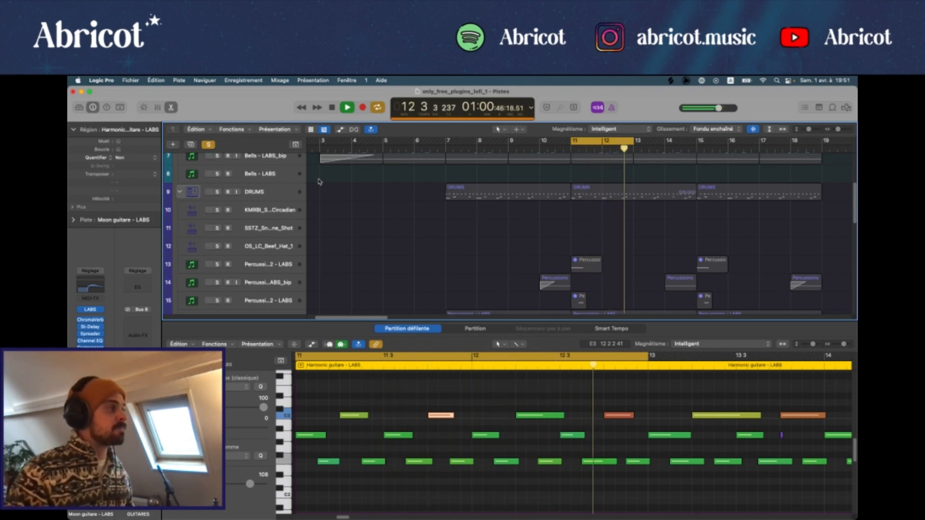
pyautogui.press('space')
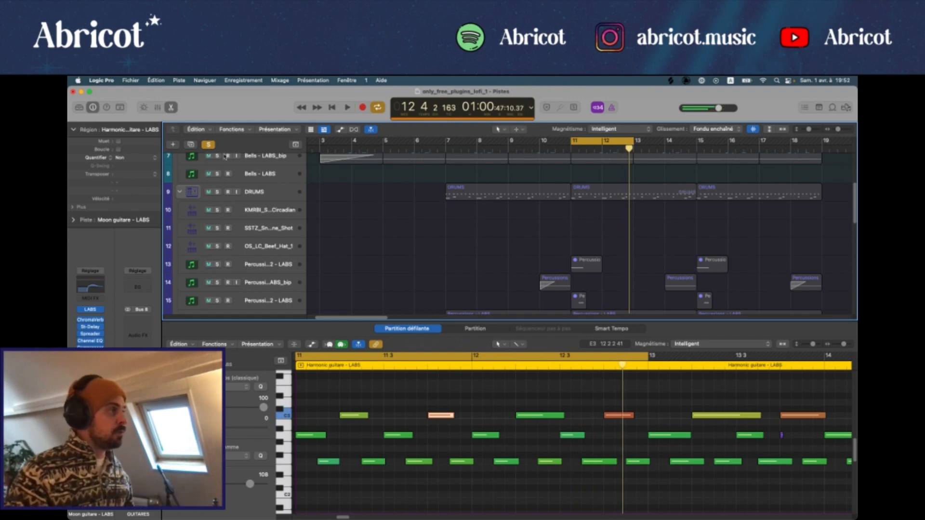
# Clear all solos and play bars 11 to 13 in the full mix
pyautogui.click(208, 144)
pyautogui.press('space')
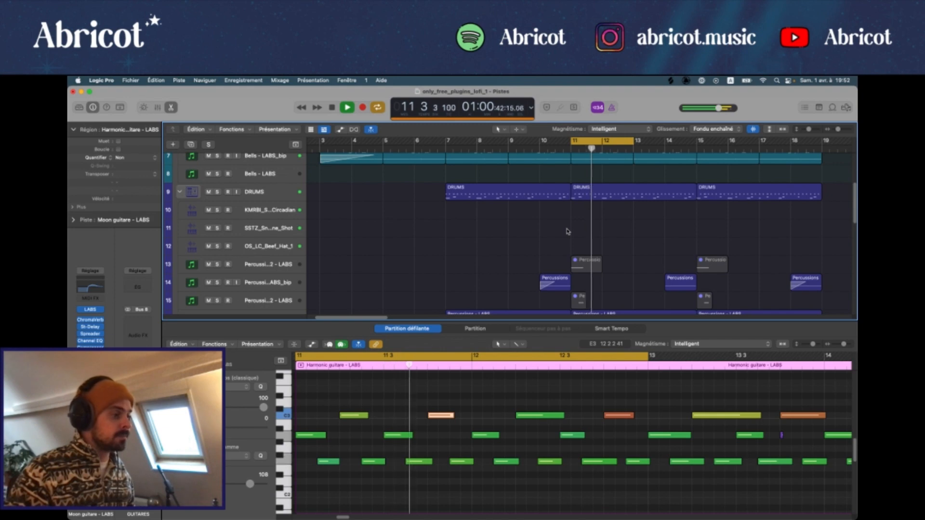
pyautogui.scroll(-10, 567, 233)
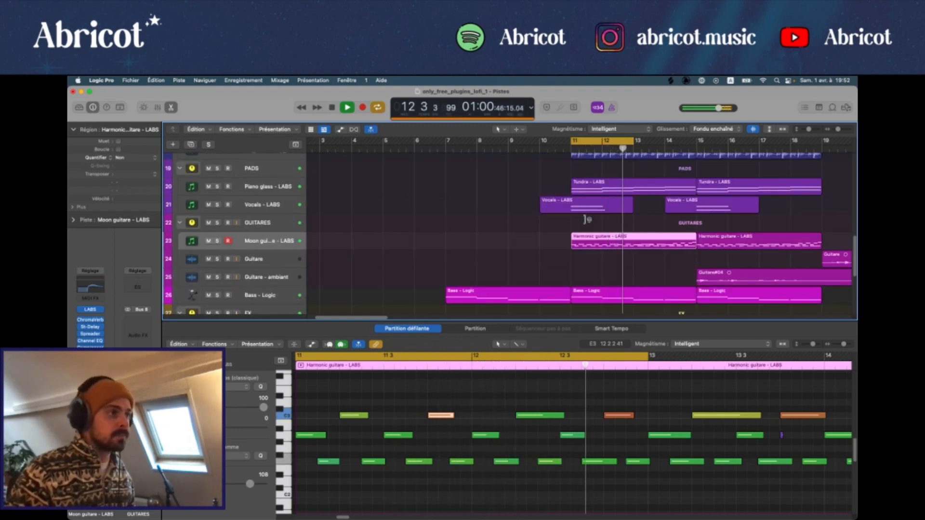
pyautogui.scroll(5, 585, 222)
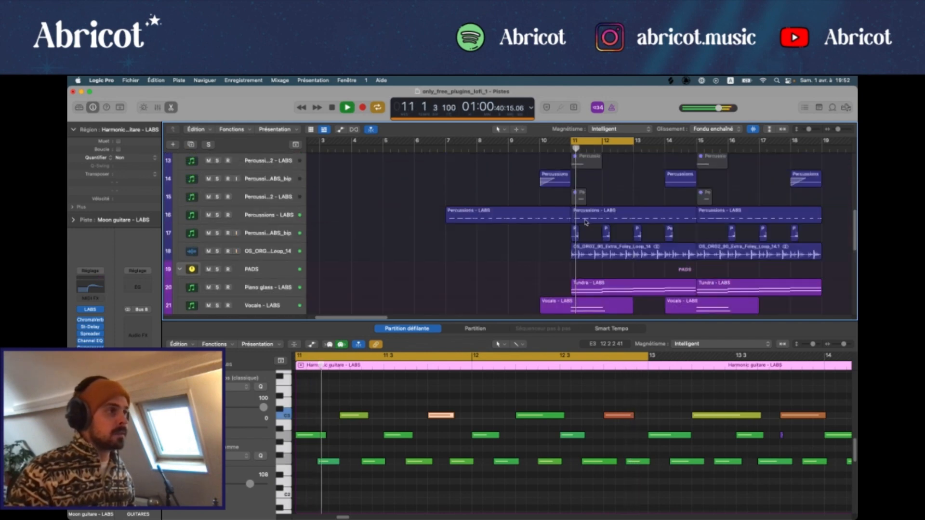
pyautogui.press('space')
pyautogui.scroll(4, 585, 222)
pyautogui.scroll(-4, 585, 222)
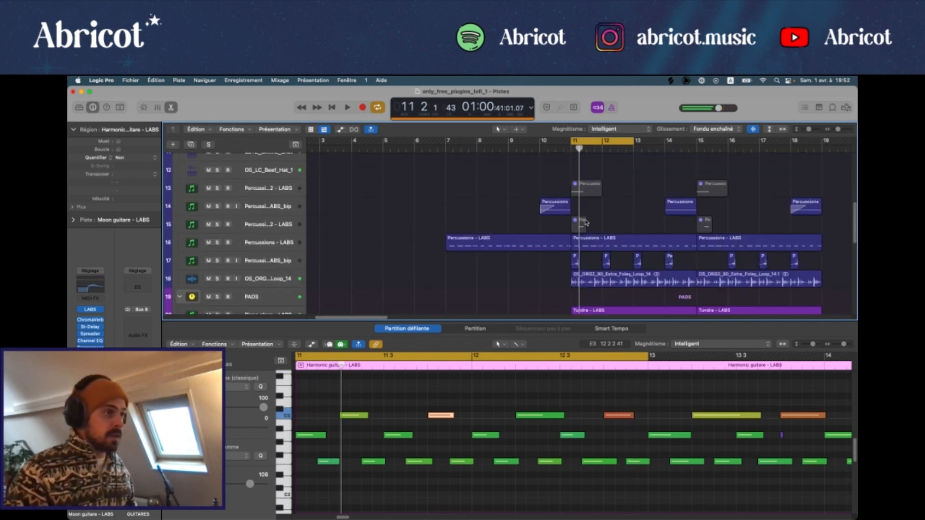
pyautogui.scroll(-3, 507, 240)
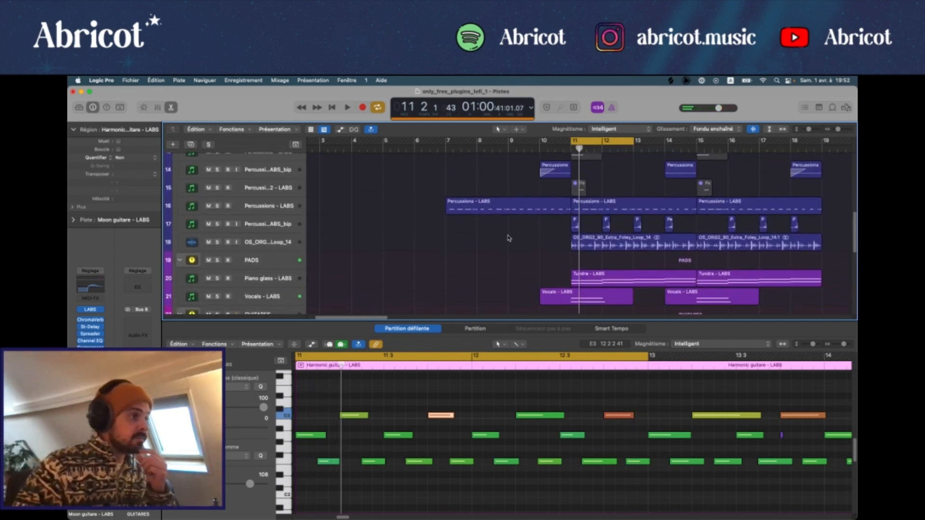
# Inspect the LABS instrument on the Piano glass - LABS track, and audition the track in solo
pyautogui.click(274, 263)
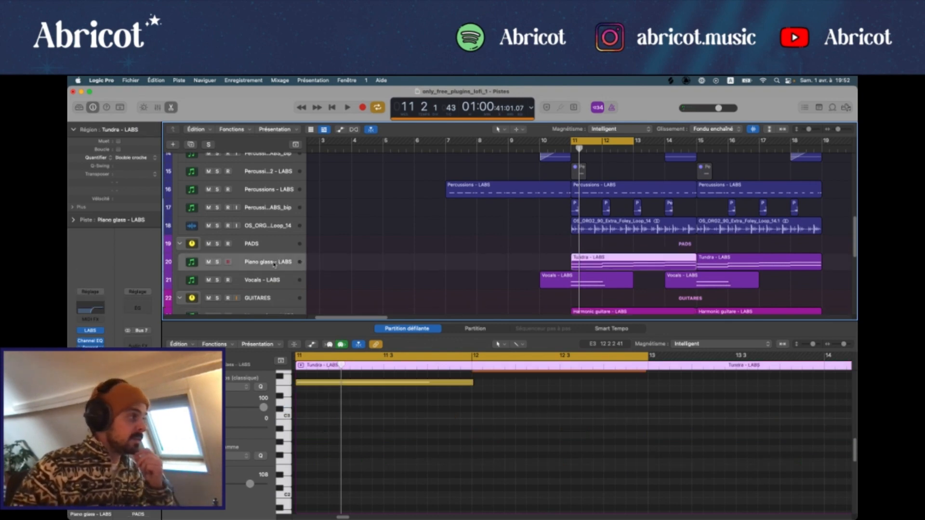
pyautogui.click(90, 330)
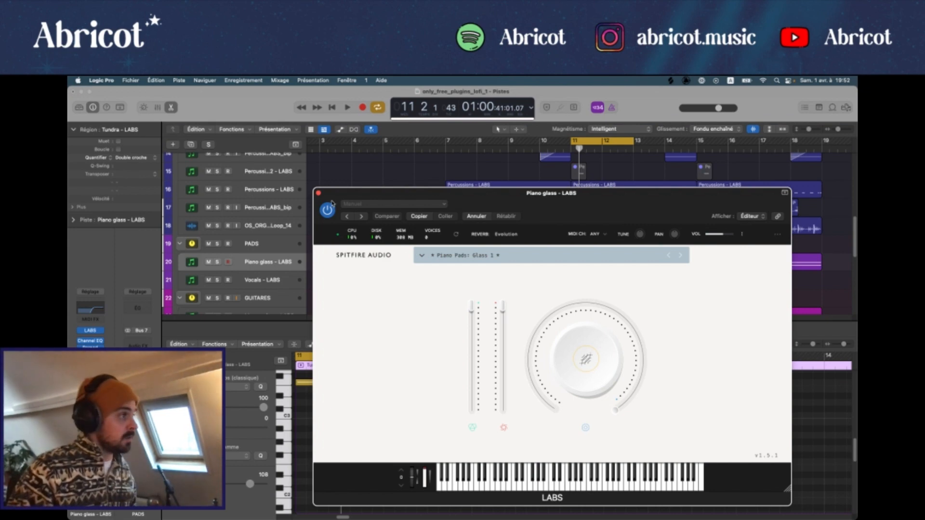
pyautogui.click(318, 193)
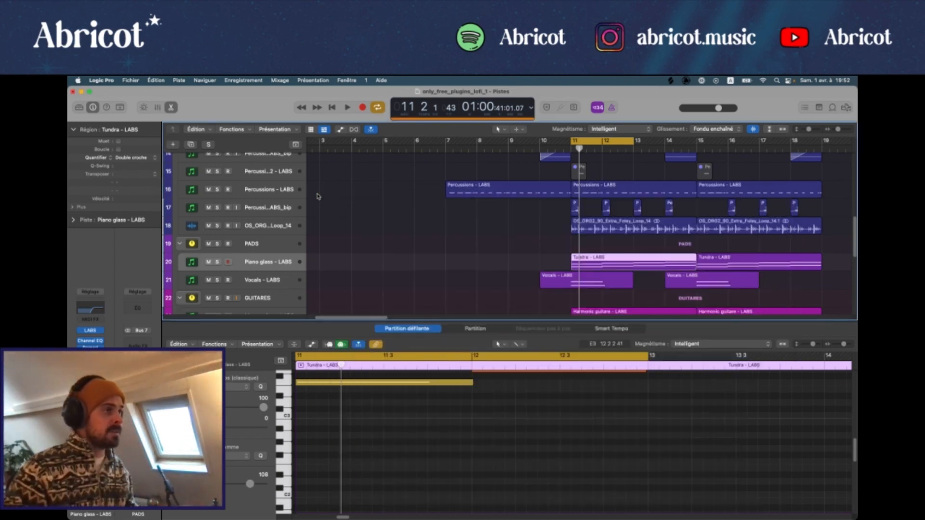
pyautogui.click(217, 262)
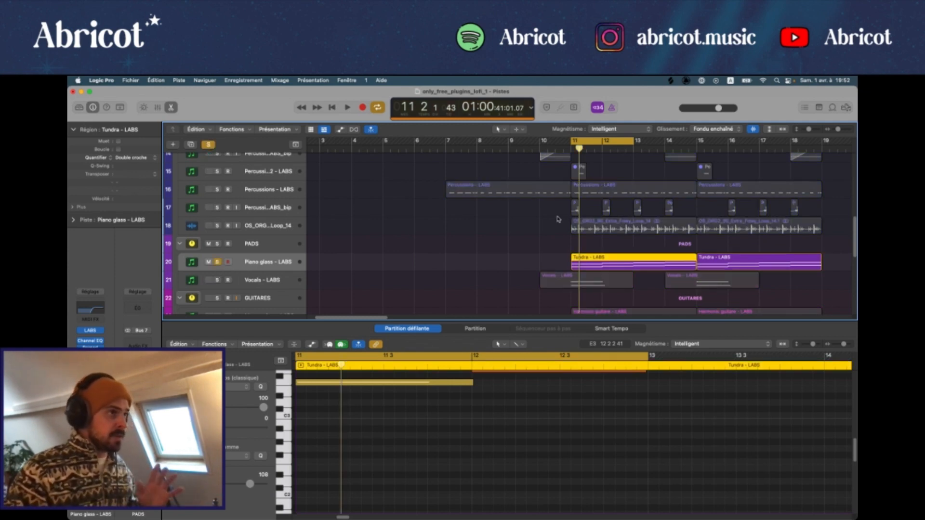
pyautogui.press('space')
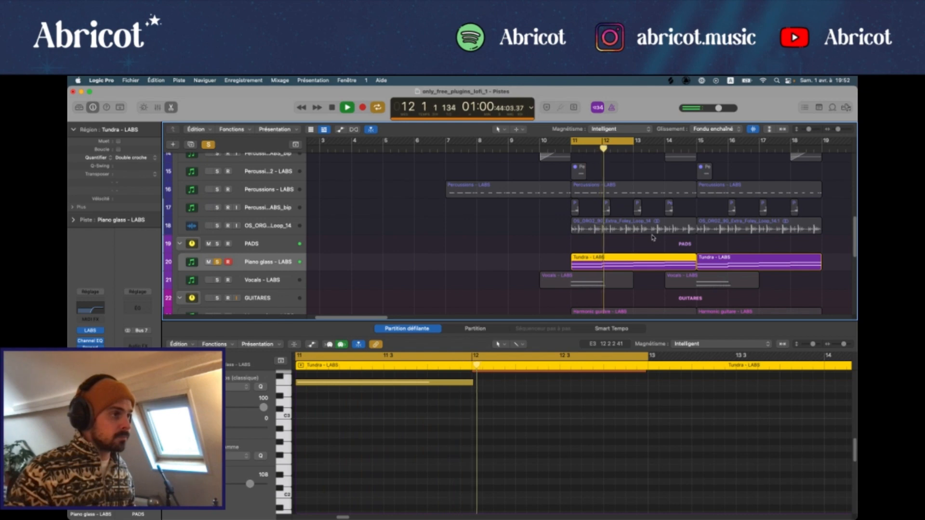
pyautogui.scroll(-1, 652, 238)
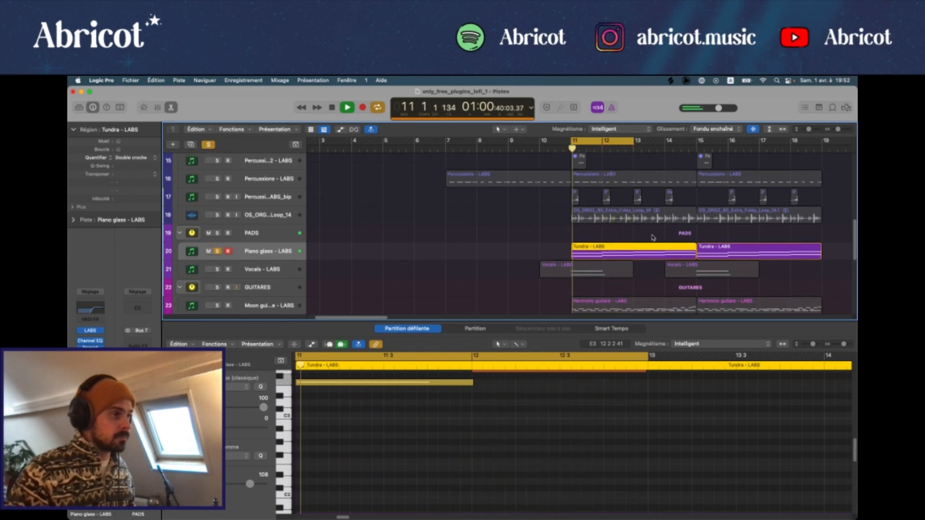
pyautogui.press('space')
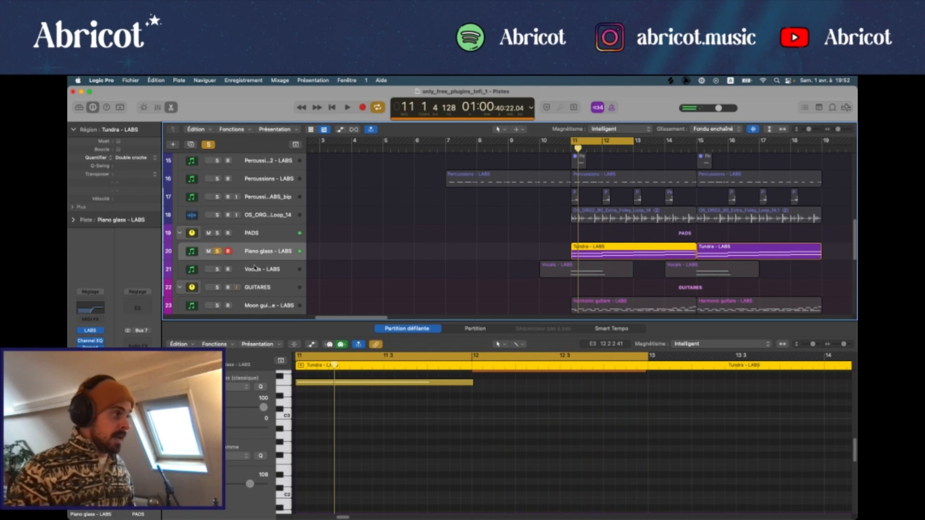
# Inspect the LABS instrument preset and the region's notes on the Vocals - LABS track
pyautogui.click(254, 268)
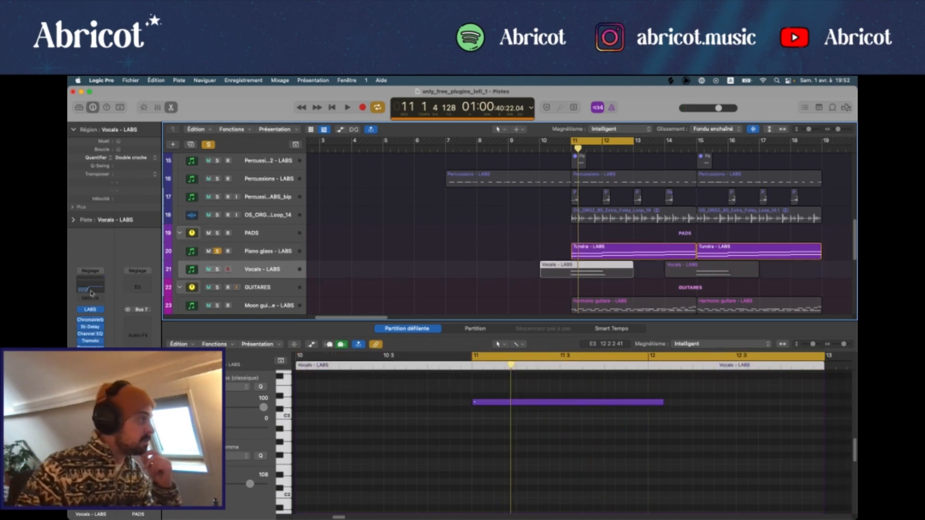
pyautogui.click(90, 309)
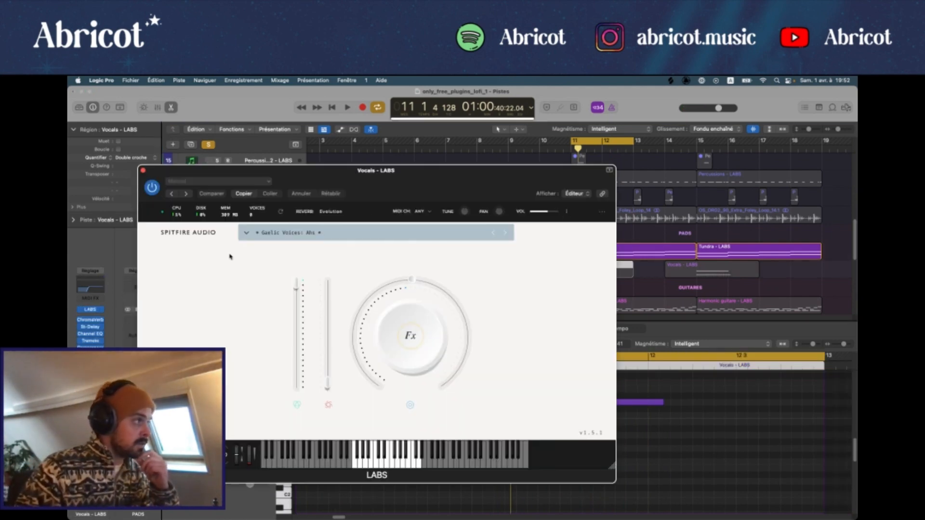
pyautogui.click(143, 170)
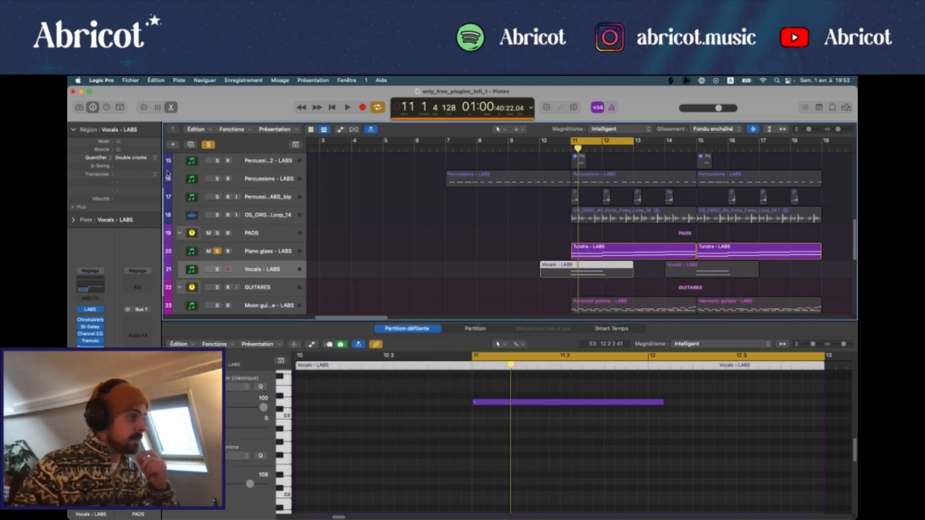
# Solo Vocals - LABS alongside Piano glass - LABS to audition them together, and inspect the vocals' Stereo Delay
pyautogui.click(216, 270)
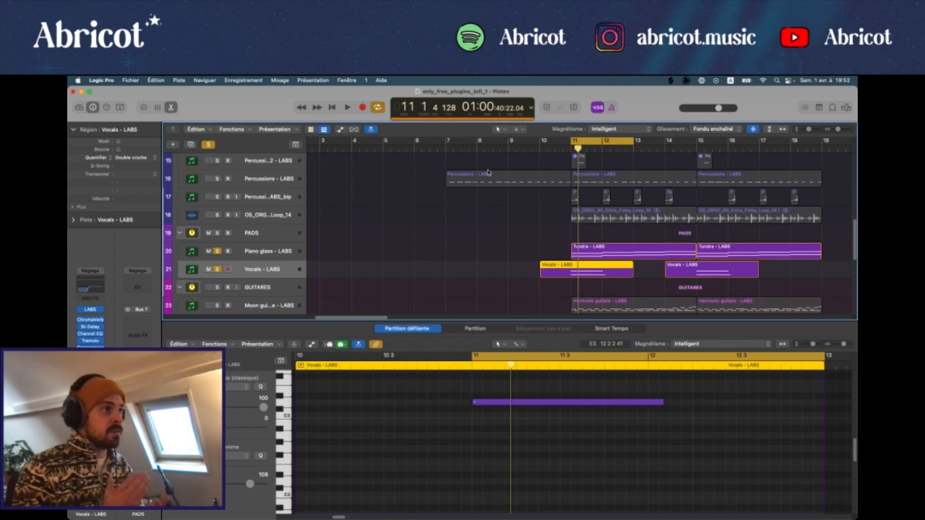
pyautogui.press('space')
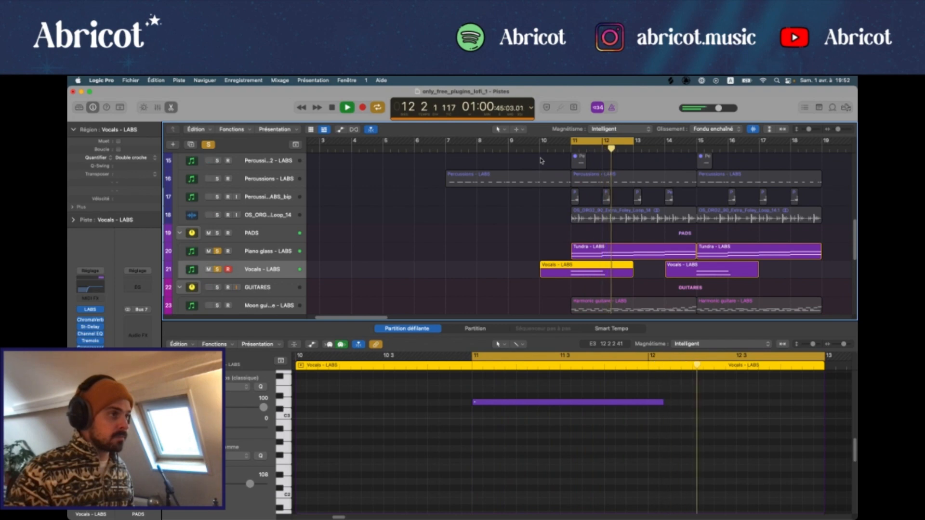
pyautogui.press('space')
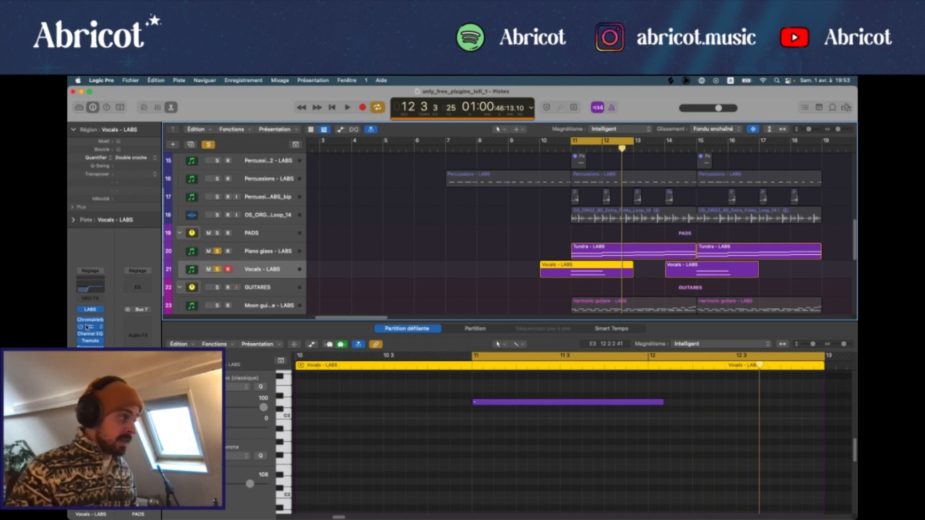
pyautogui.click(89, 326)
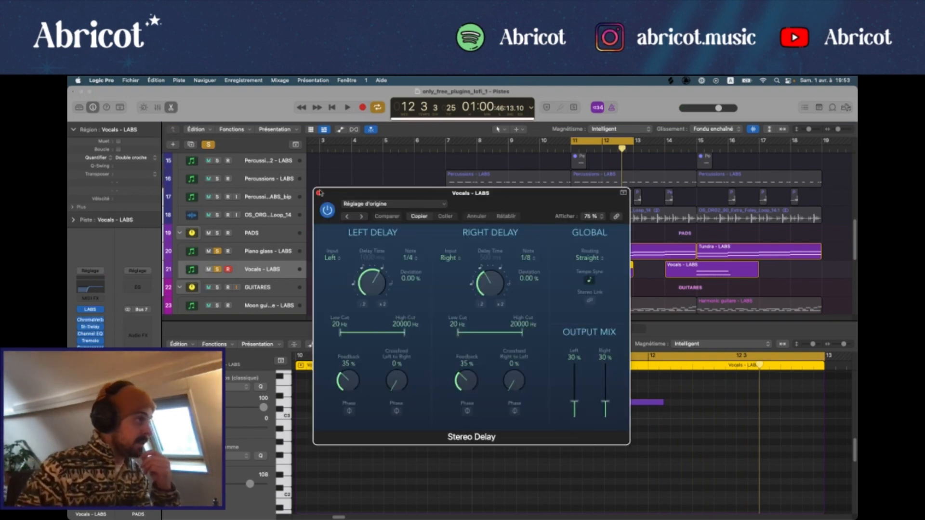
pyautogui.click(319, 193)
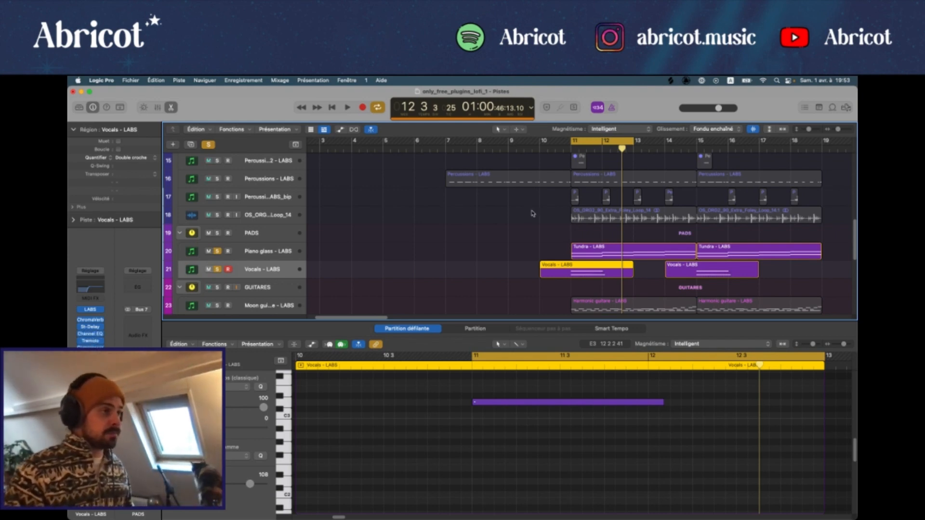
# Clear all solos and play the looped bars 11 to 13 with the pads in the full mix
pyautogui.click(204, 144)
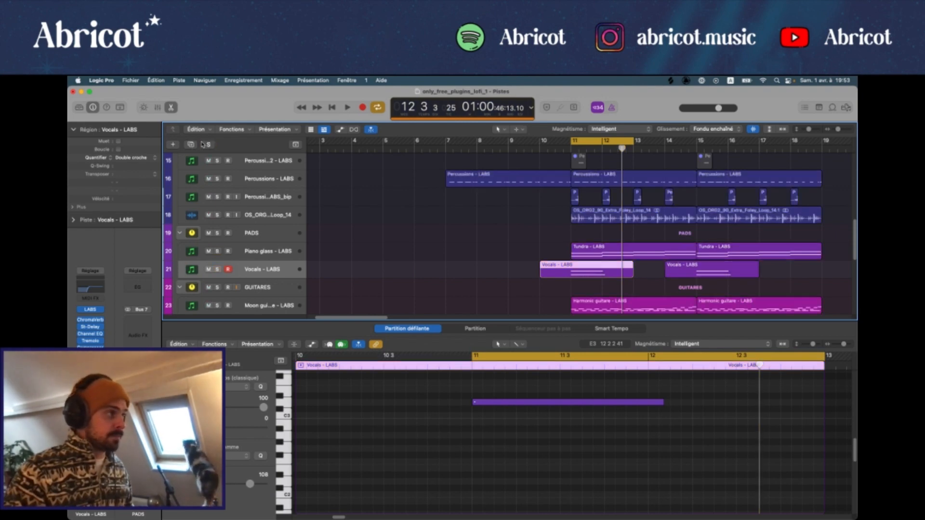
pyautogui.press('space')
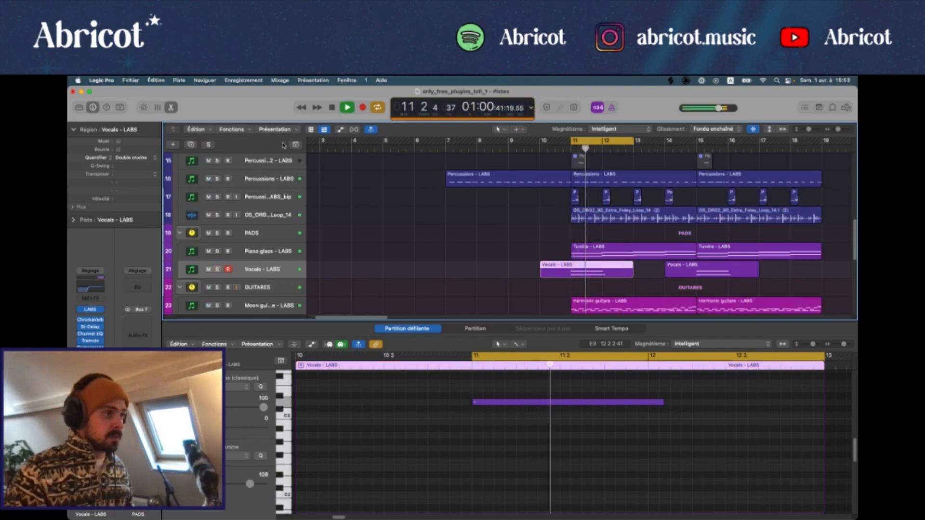
pyautogui.scroll(-10, 697, 183)
pyautogui.scroll(10, 703, 184)
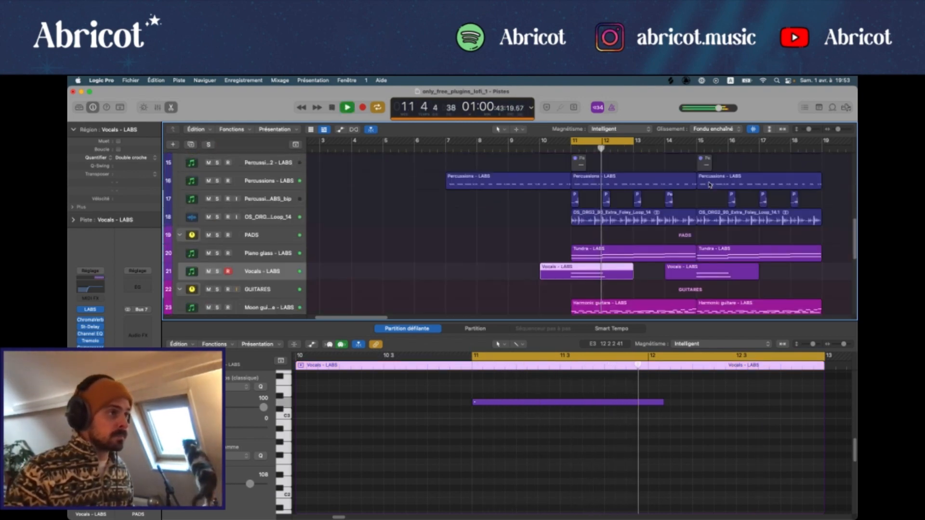
pyautogui.scroll(3, 709, 185)
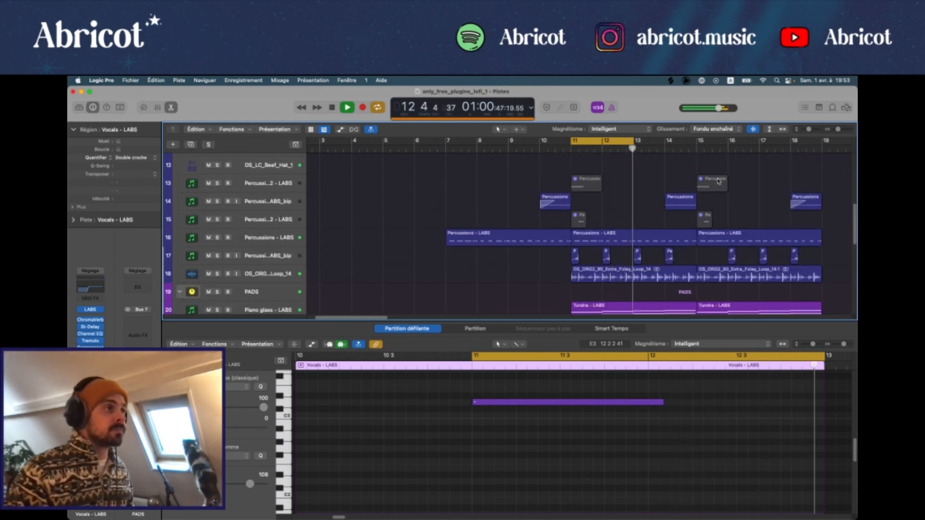
pyautogui.press('space')
# Replace the cycle range with bars 15 to 19, starting where the Guitare#04 region begins
pyautogui.click(617, 141)
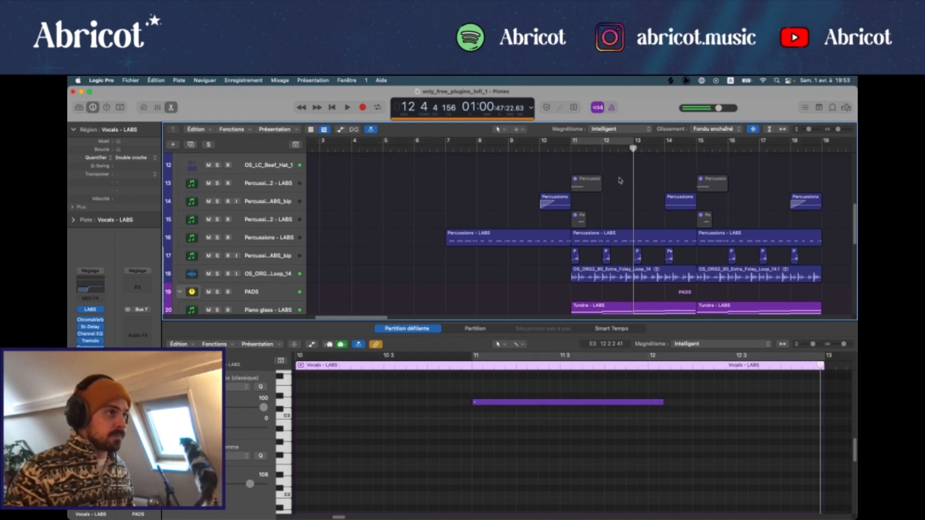
pyautogui.click(620, 180)
pyautogui.scroll(-5, 631, 212)
pyautogui.scroll(-2, 641, 249)
pyautogui.hscroll(6, 640, 248)
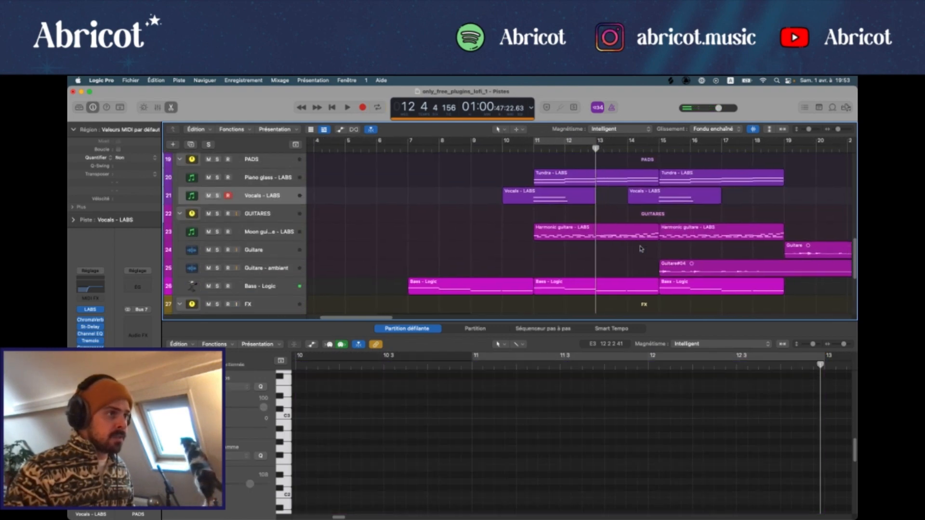
pyautogui.hscroll(2, 641, 248)
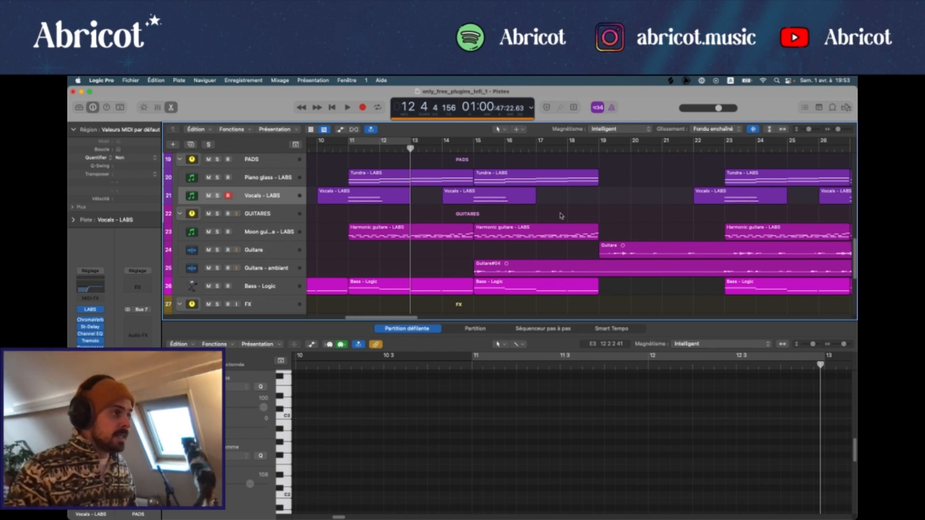
pyautogui.click(472, 150)
pyautogui.moveTo(478, 145); pyautogui.dragTo(599, 146)
# Select the Guitare - ambiant track and inspect its Raum reverb
pyautogui.click(222, 270)
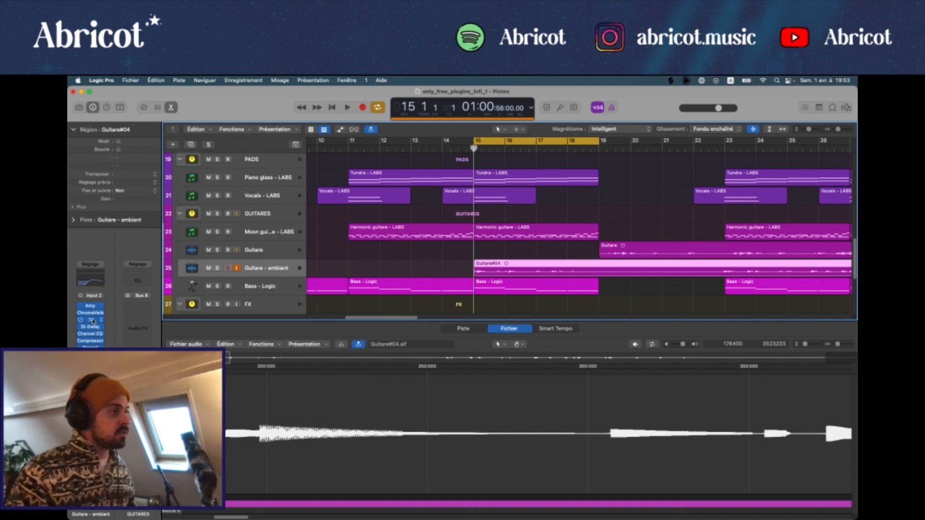
pyautogui.click(91, 320)
pyautogui.moveTo(494, 193); pyautogui.dragTo(518, 193)
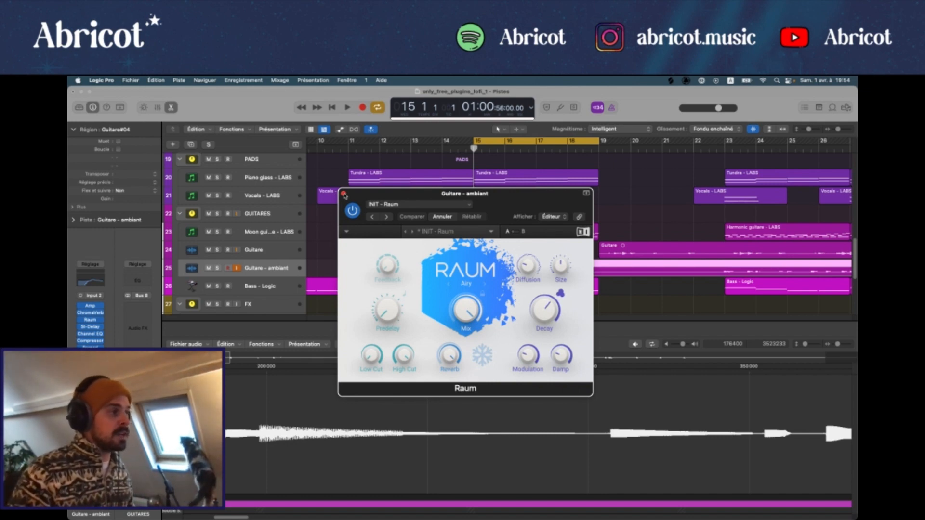
pyautogui.click(344, 194)
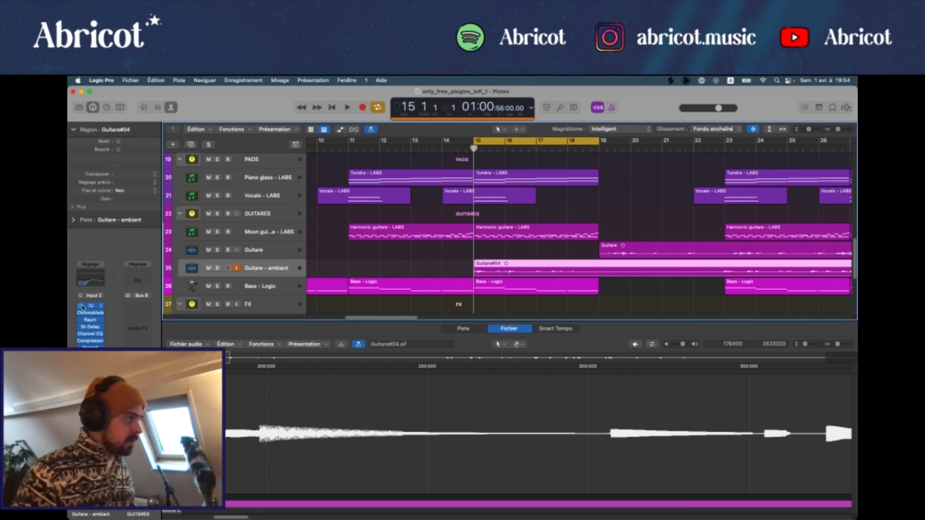
# Inspect the Amp Designer, ChromaVerb and Raum settings in the Guitare - ambiant track's effect chain
pyautogui.click(91, 306)
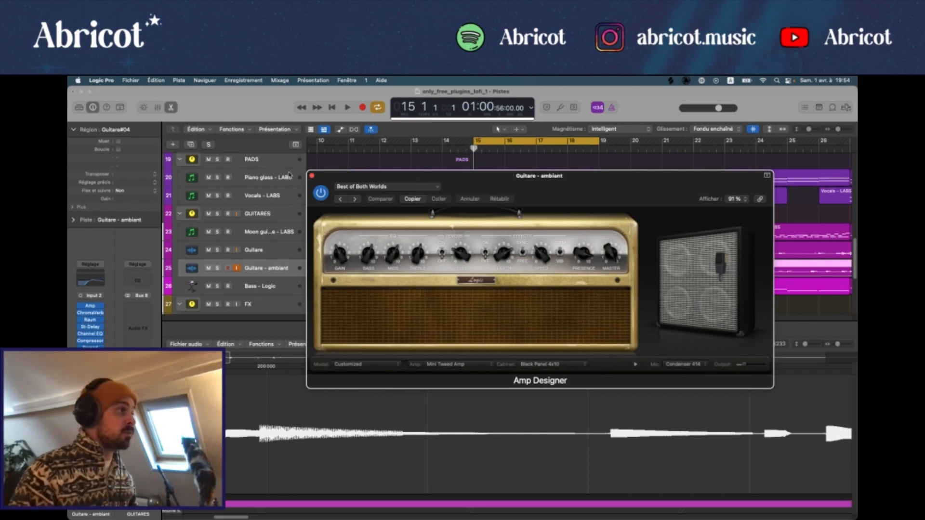
pyautogui.click(311, 176)
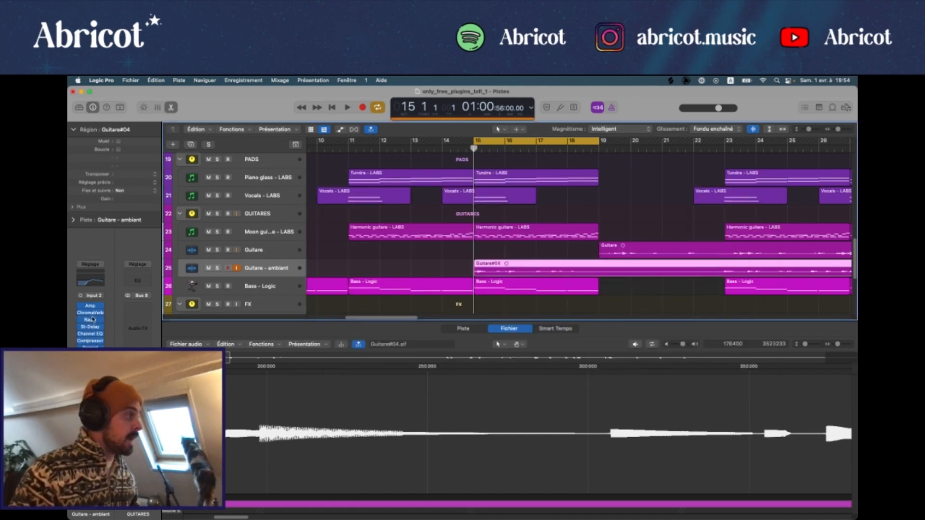
pyautogui.click(91, 313)
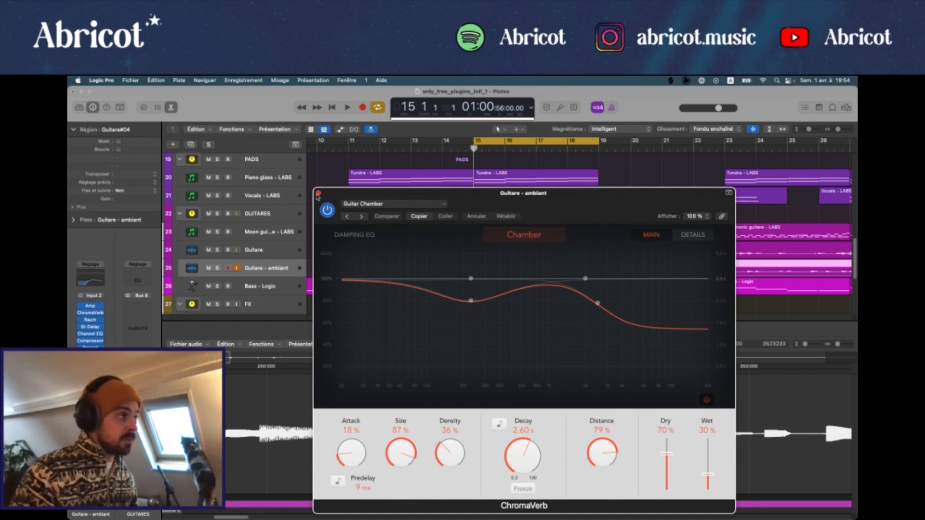
pyautogui.click(318, 193)
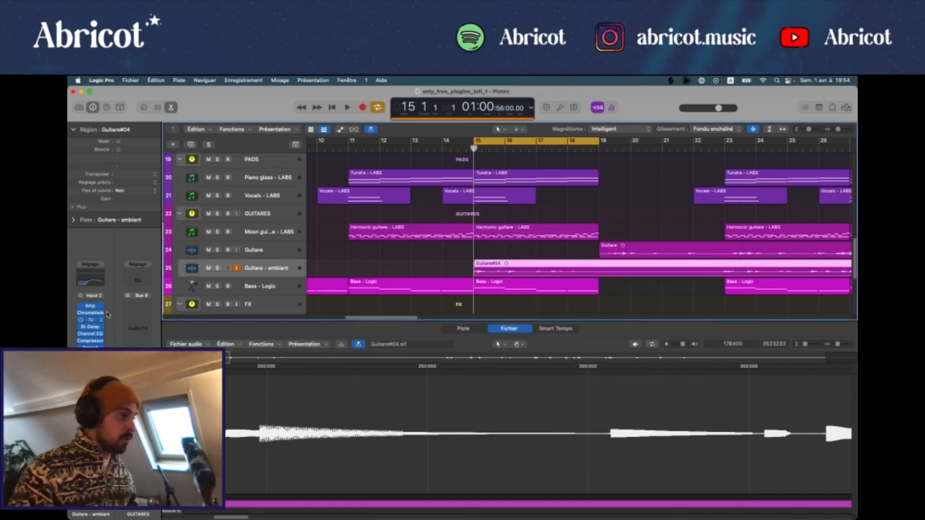
pyautogui.click(91, 320)
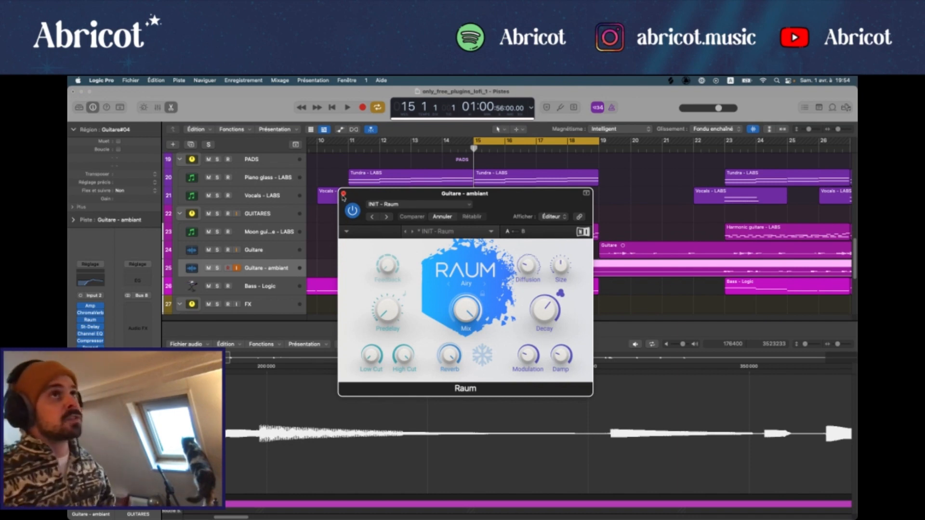
pyautogui.click(343, 194)
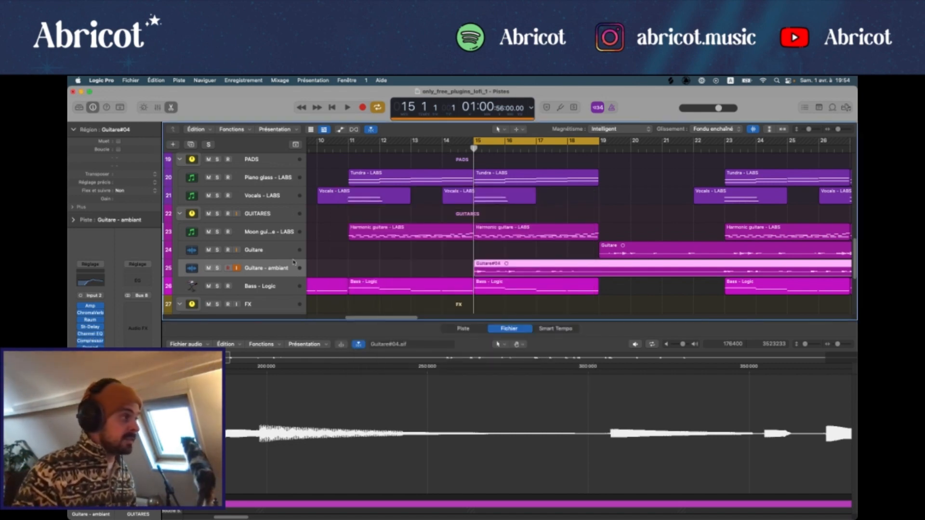
# Solo the Guitare - ambiant track and audition it from bar 15 with all insert effects bypassed
pyautogui.click(218, 268)
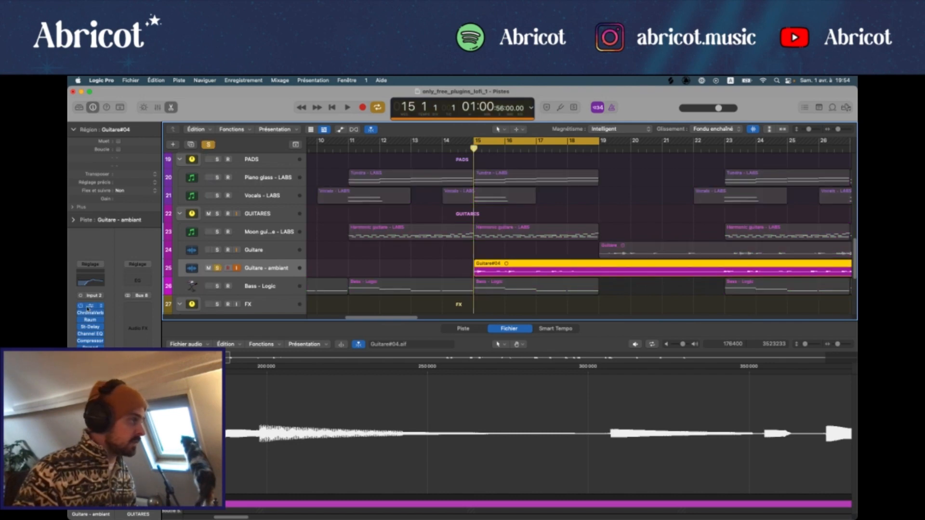
pyautogui.moveTo(80, 343); pyautogui.dragTo(80, 349)
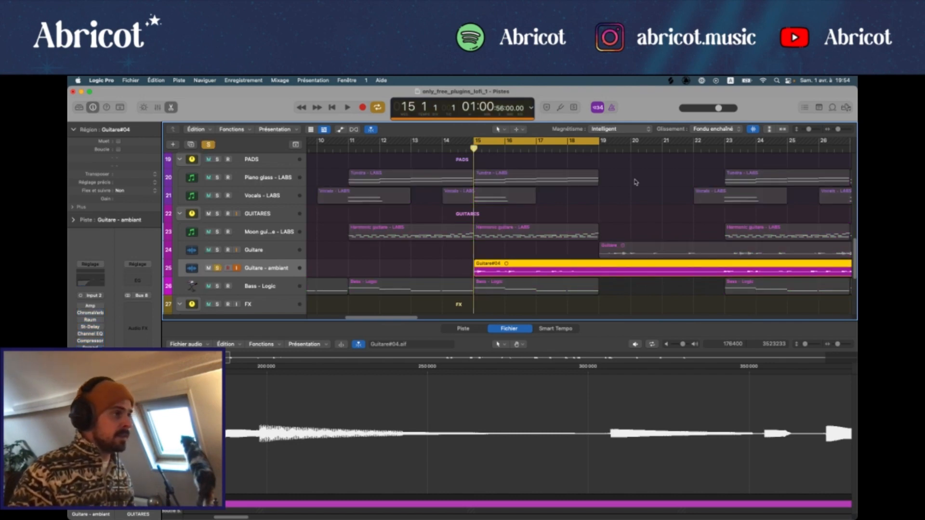
pyautogui.press('space')
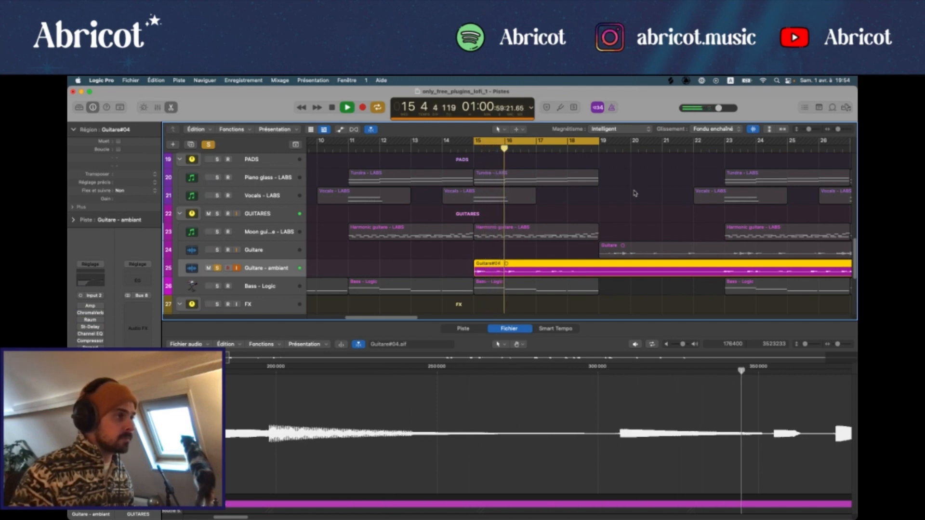
pyautogui.press('space')
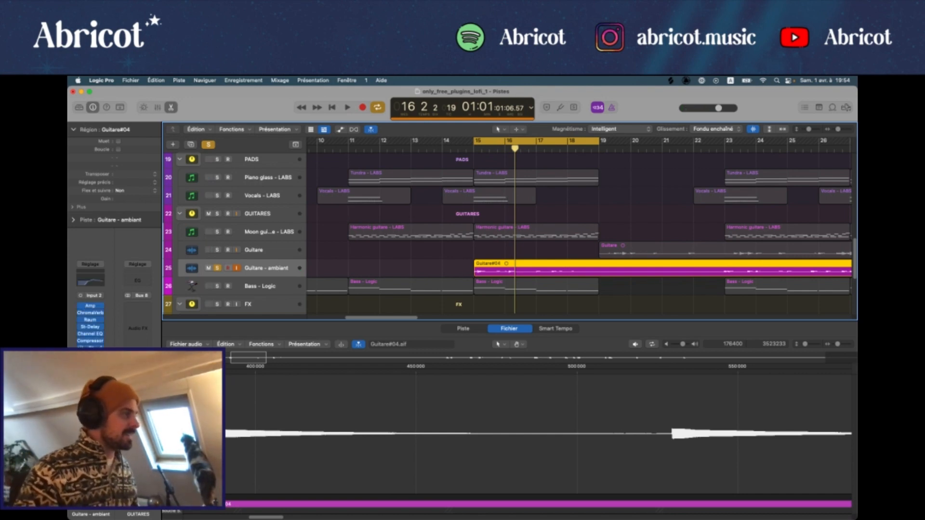
# Audition the Guitare - ambiant track from bar 15, soloed with its effects on and in the full mix with solo off
pyautogui.press('space')
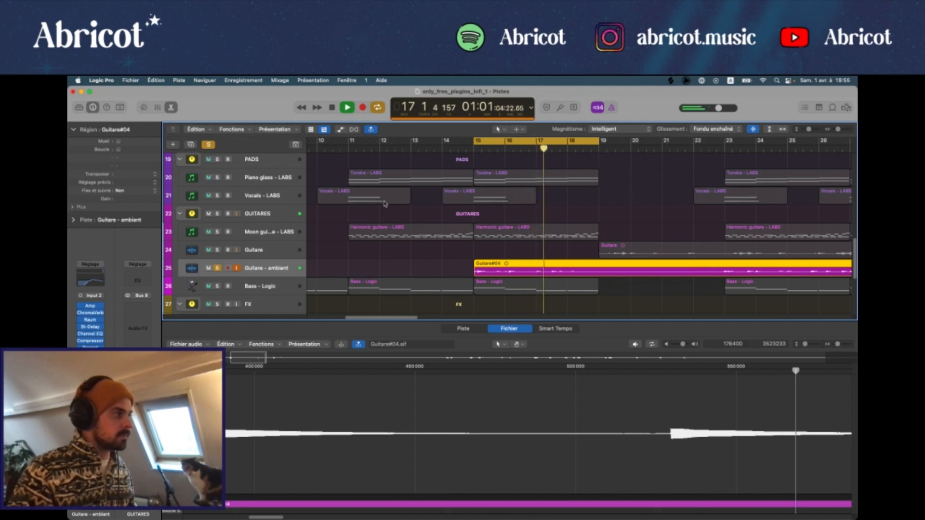
pyautogui.press('space')
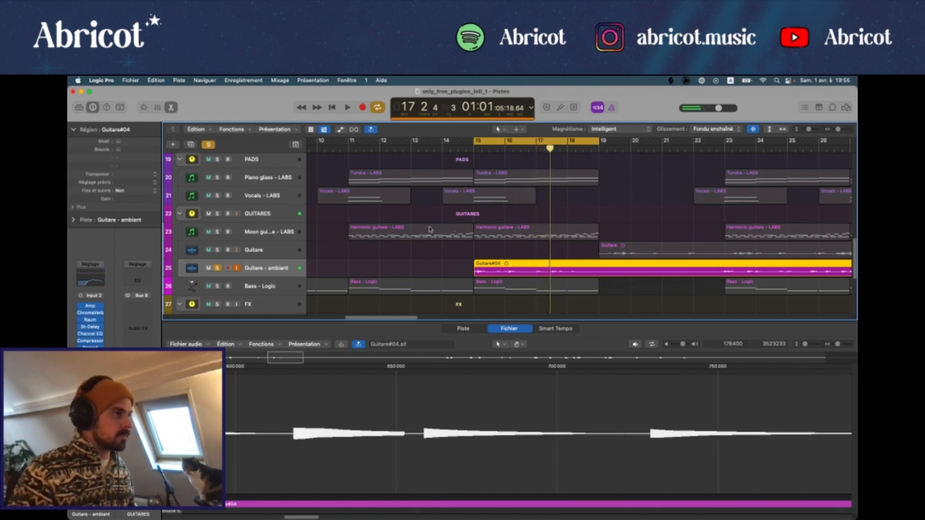
pyautogui.click(217, 268)
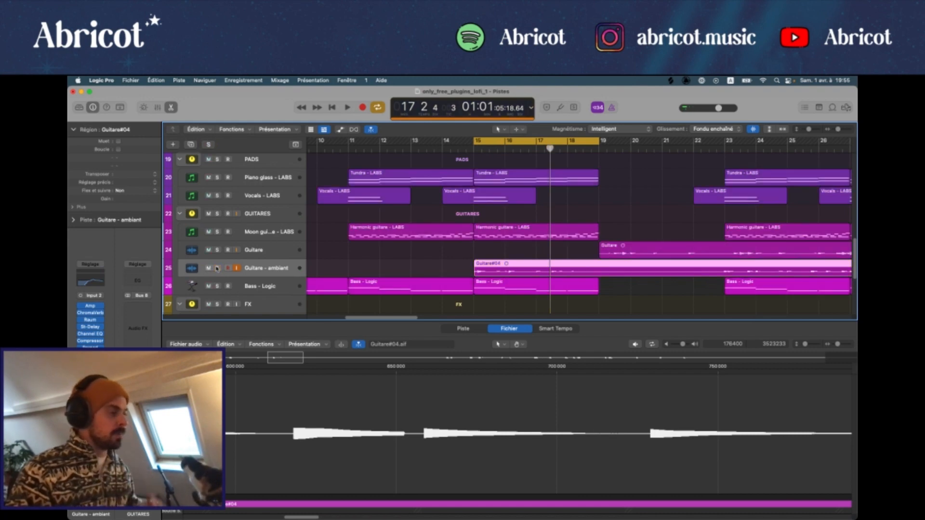
pyautogui.press('space')
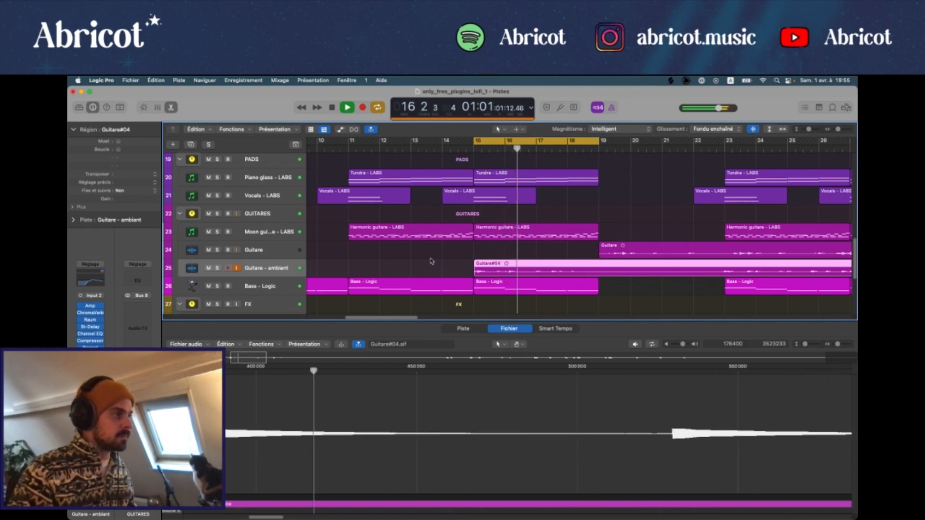
pyautogui.press('space')
# Move the cycle range to bars 19 to 23 and audition the Guitare track in solo
pyautogui.hscroll(5, 545, 241)
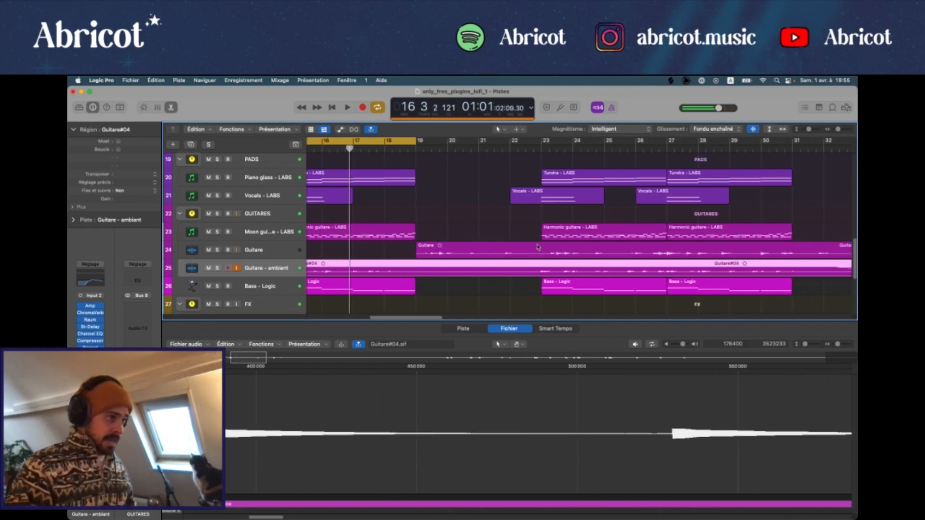
pyautogui.moveTo(362, 138); pyautogui.dragTo(488, 139)
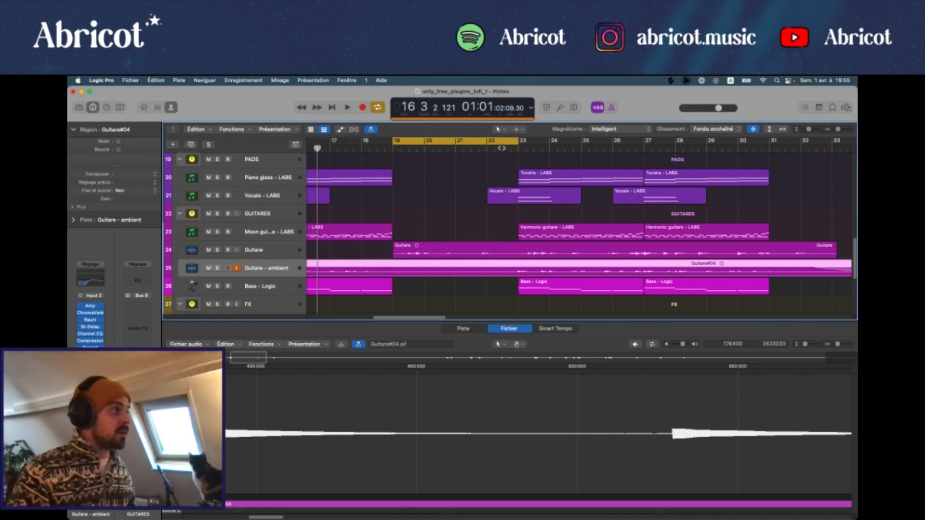
pyautogui.click(260, 250)
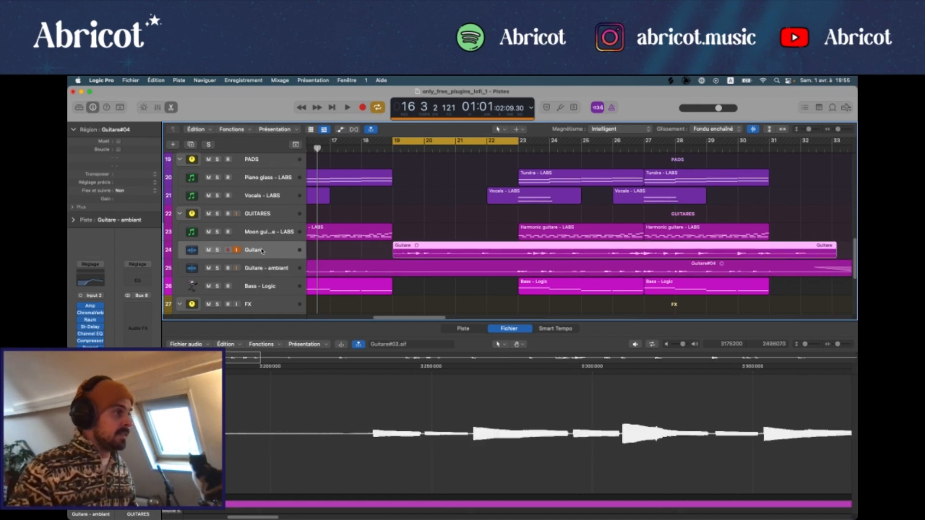
pyautogui.click(217, 250)
pyautogui.press('space')
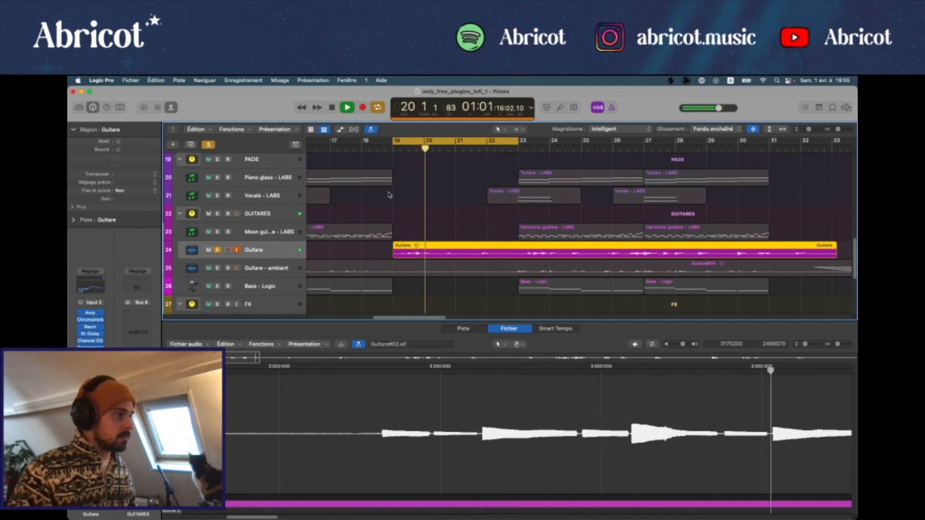
pyautogui.press('space')
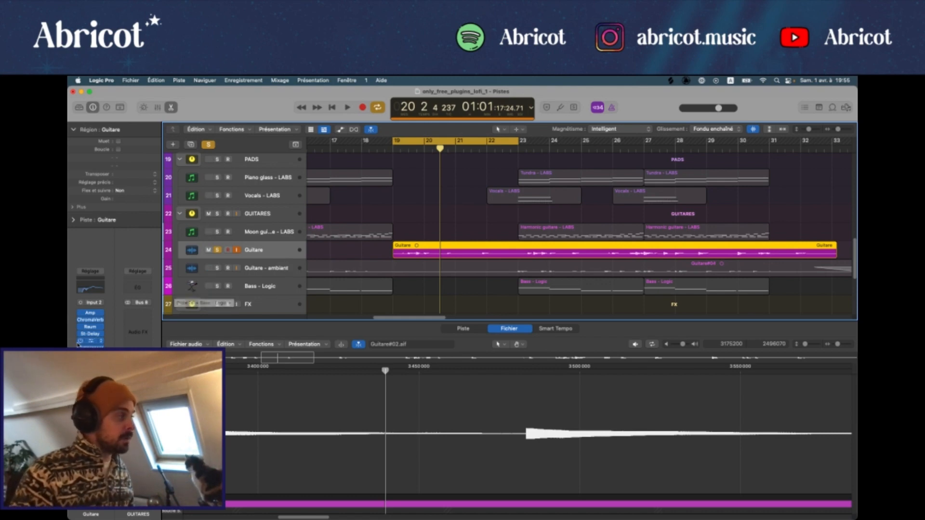
# Compare the Stereo Delay settings of the Guitare track with those of the Guitare - ambiant track
pyautogui.click(90, 334)
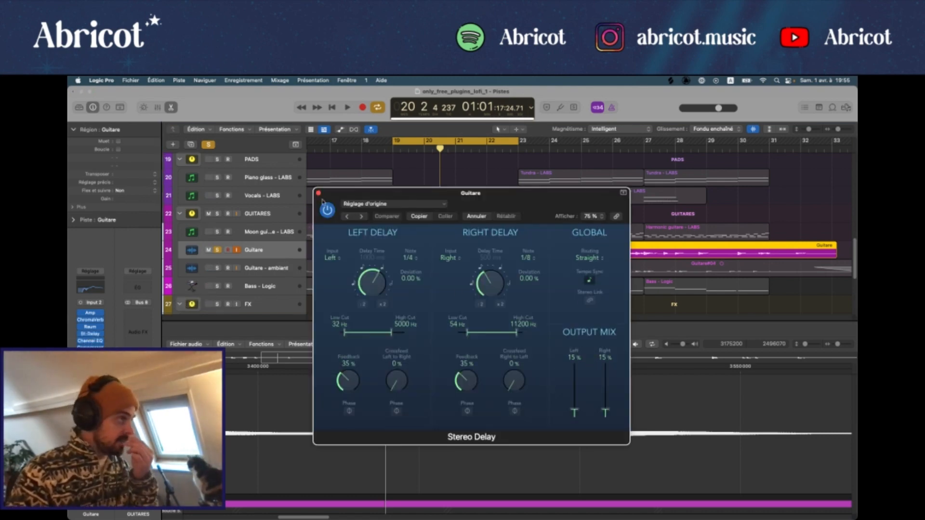
pyautogui.click(318, 193)
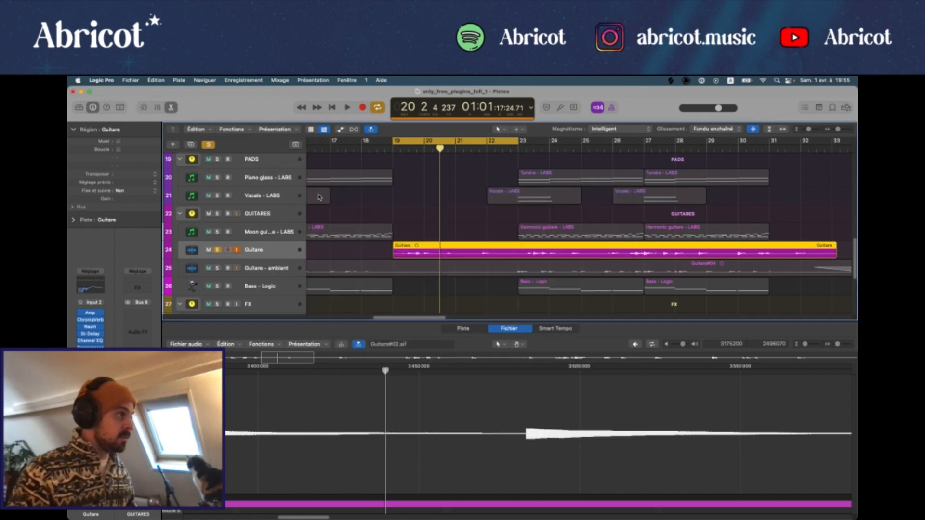
pyautogui.click(275, 270)
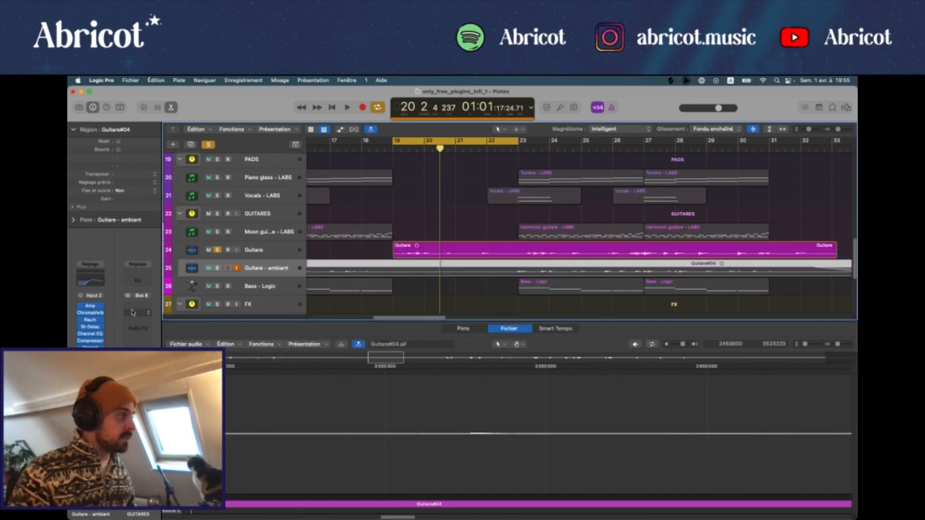
pyautogui.click(89, 327)
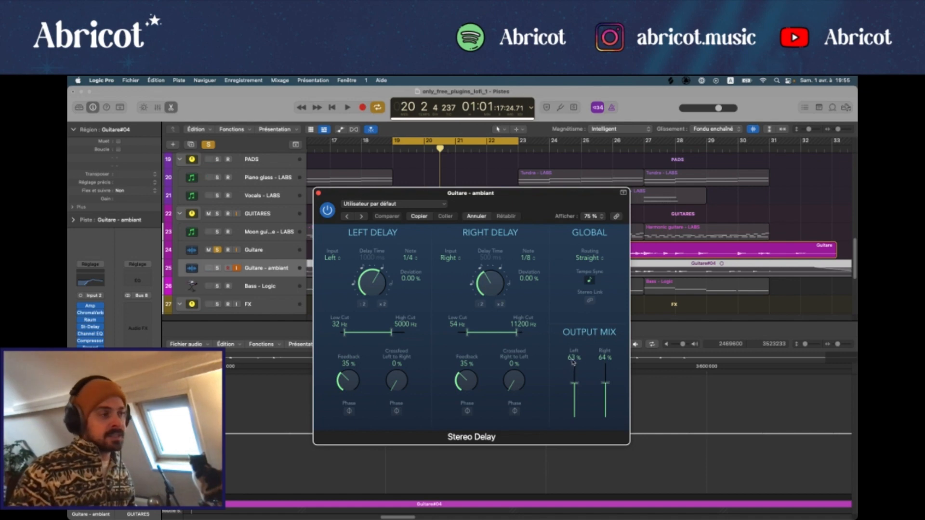
pyautogui.click(318, 194)
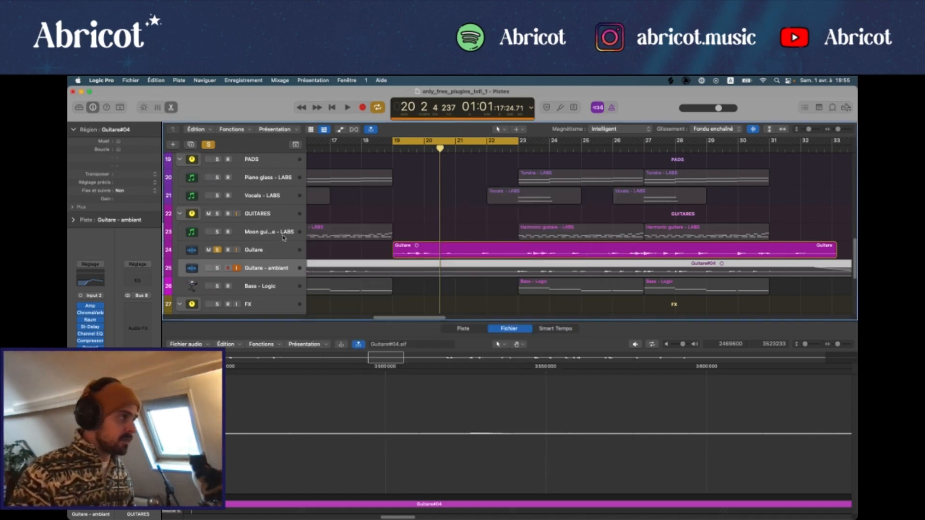
# Turn off solo on the Guitare track and listen to bars 19 to 23 in the full mix while reviewing the arrangement's tracks
pyautogui.click(271, 254)
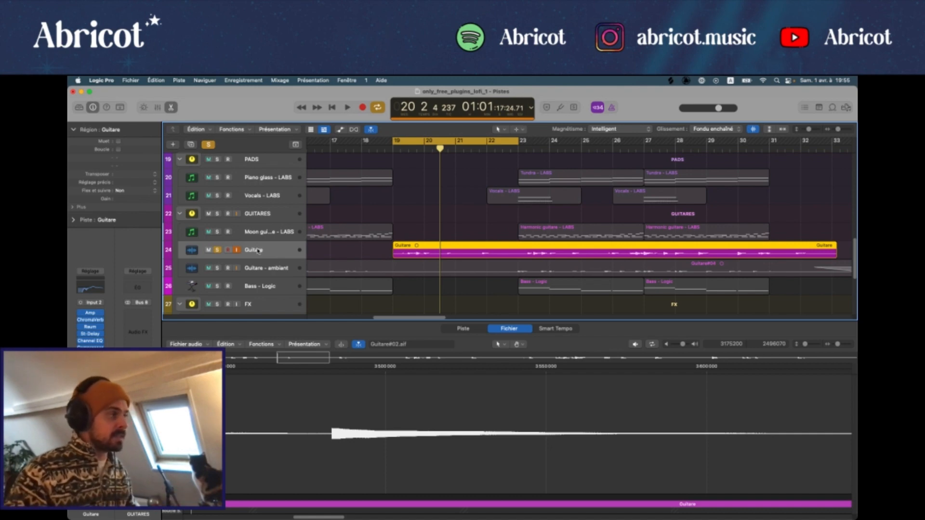
pyautogui.click(218, 250)
pyautogui.press('space')
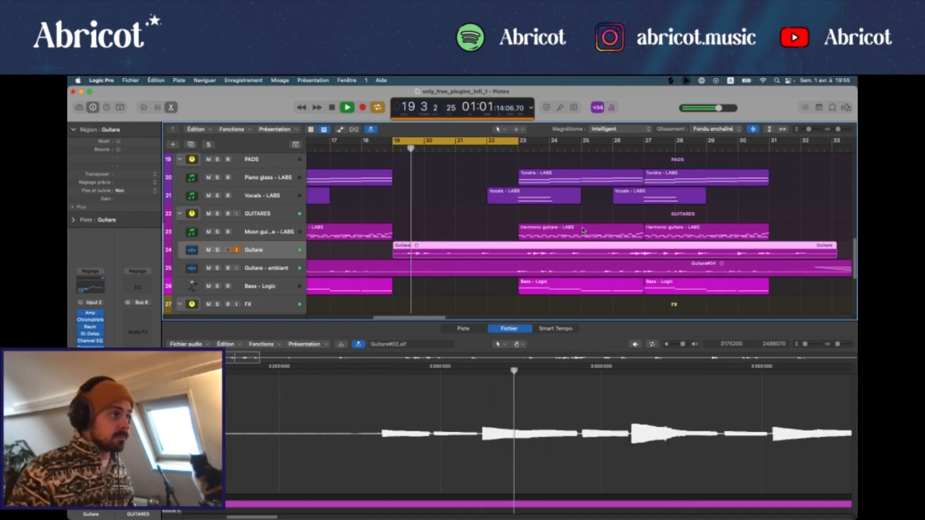
pyautogui.scroll(-5, 553, 232)
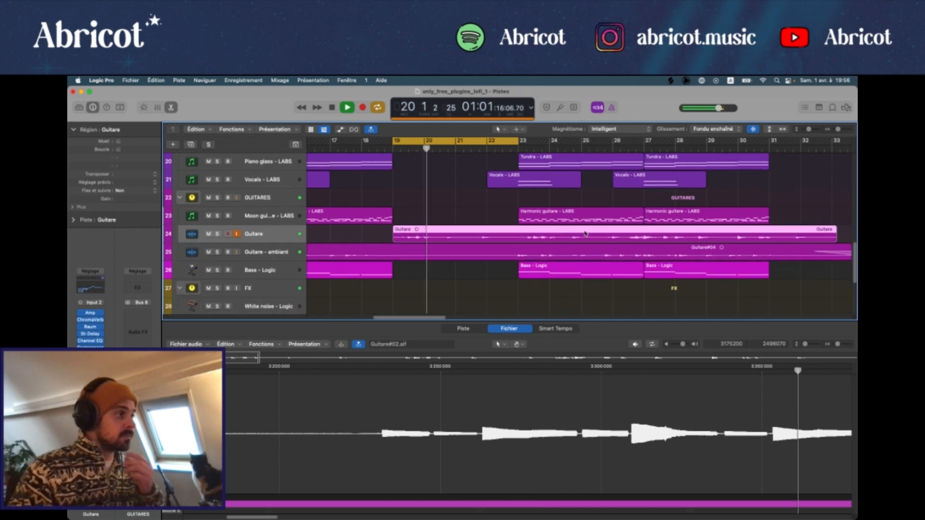
pyautogui.scroll(4, 532, 236)
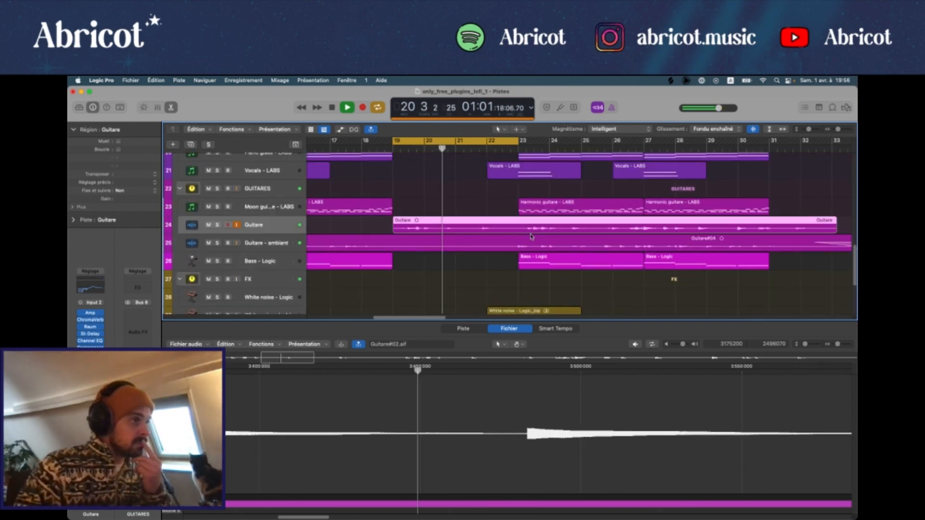
pyautogui.scroll(3, 531, 237)
pyautogui.scroll(5, 532, 237)
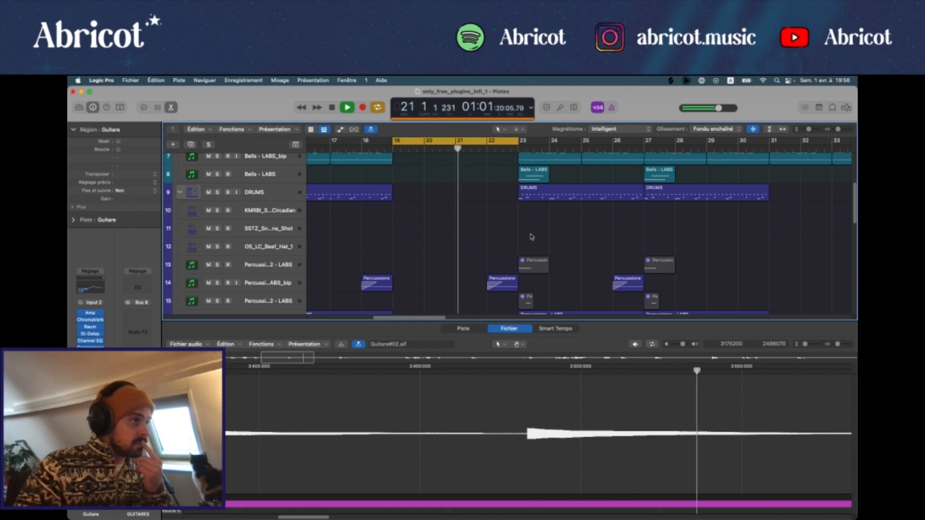
pyautogui.scroll(5, 531, 236)
pyautogui.scroll(3, 532, 236)
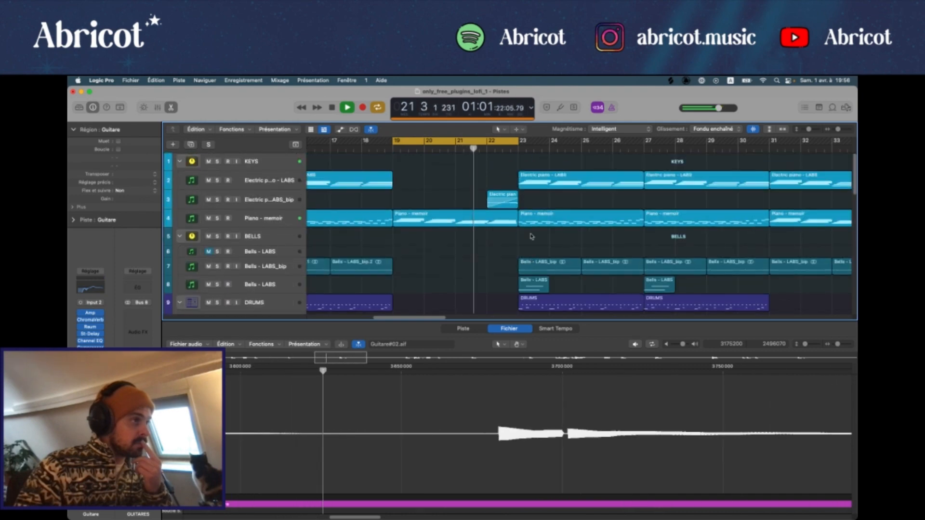
pyautogui.scroll(1, 532, 236)
pyautogui.scroll(-8, 532, 237)
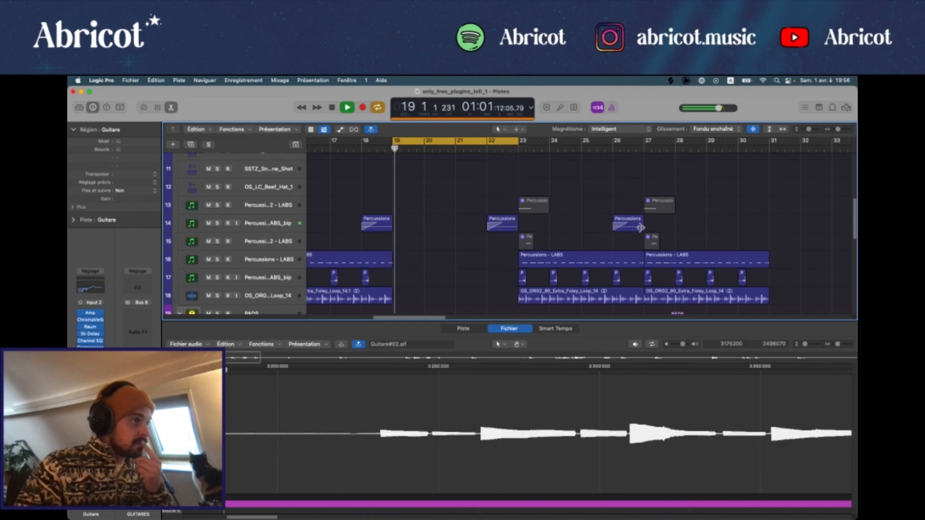
pyautogui.press('space')
# Set the cycle range to bars 23 to 24 and inspect the LABS instrument of the Bells - LABS track 8
pyautogui.scroll(-4, 595, 234)
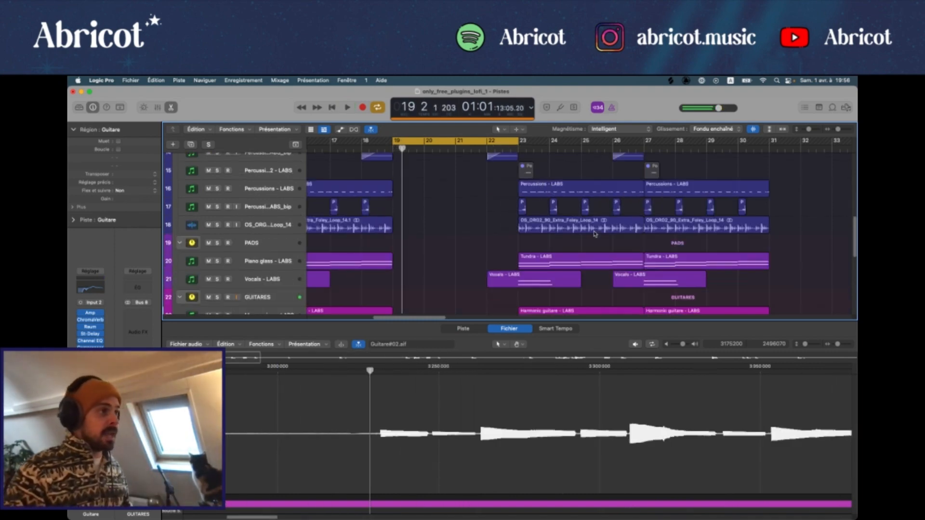
pyautogui.scroll(2, 596, 233)
pyautogui.scroll(10, 597, 232)
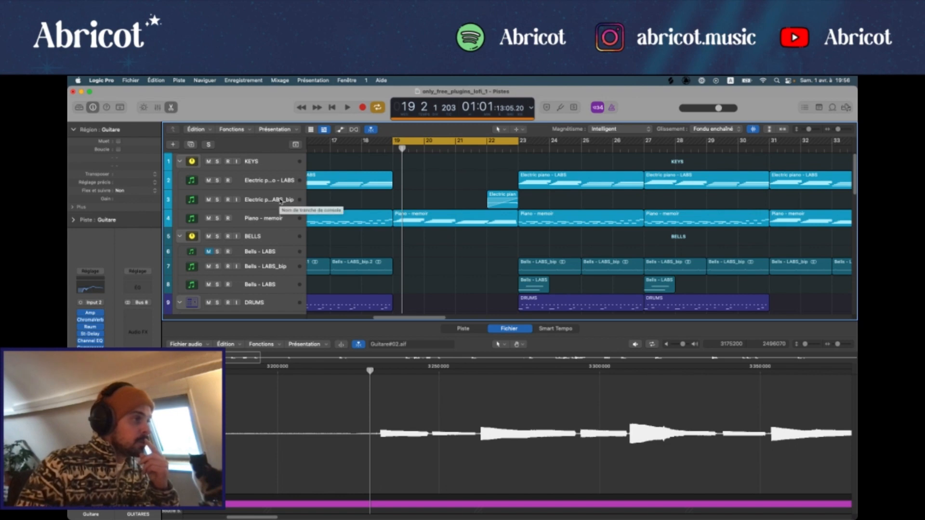
pyautogui.click(290, 285)
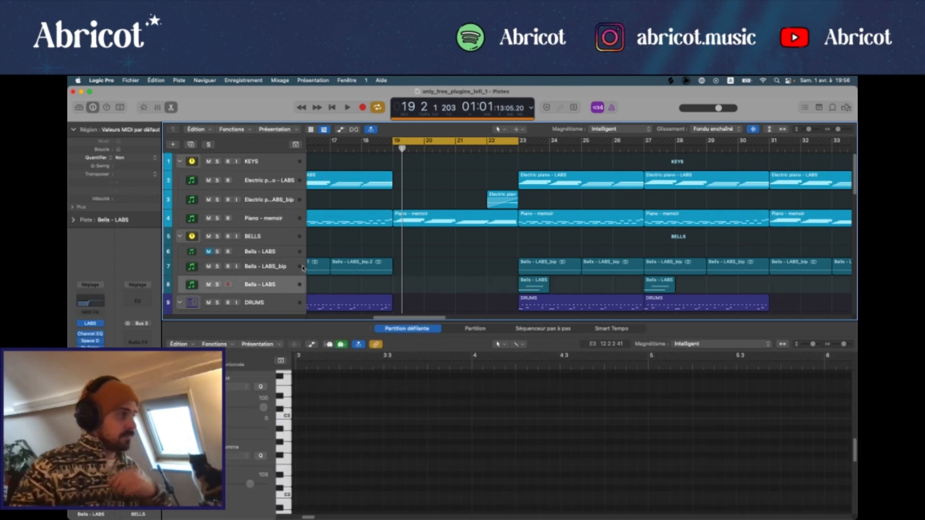
pyautogui.moveTo(516, 141); pyautogui.dragTo(550, 141)
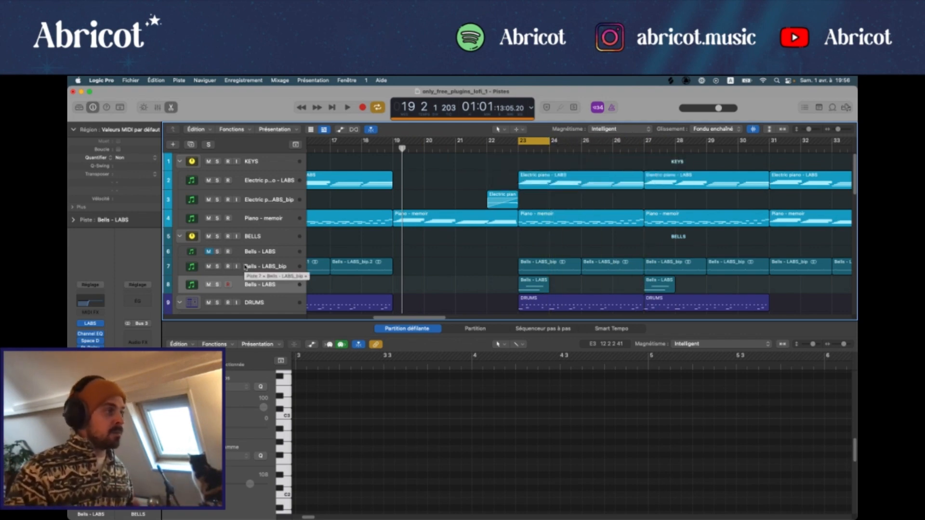
pyautogui.click(88, 326)
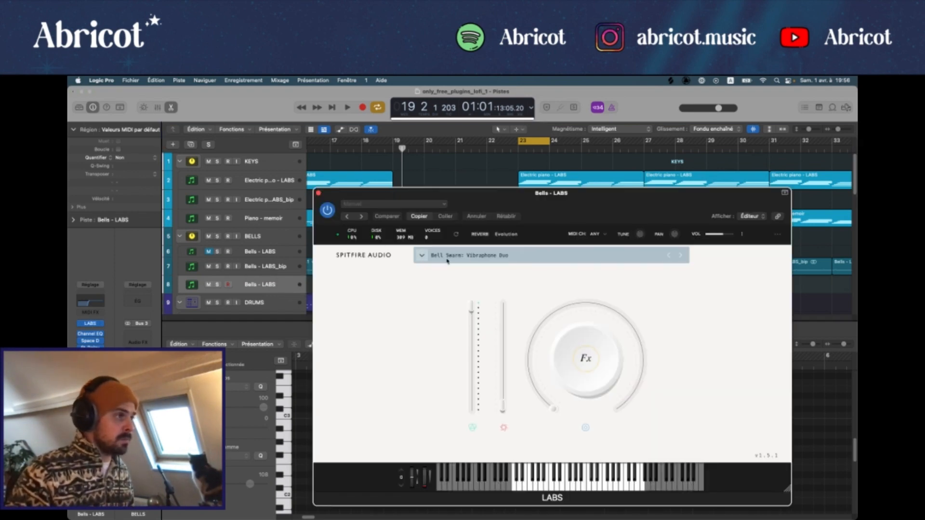
pyautogui.click(318, 194)
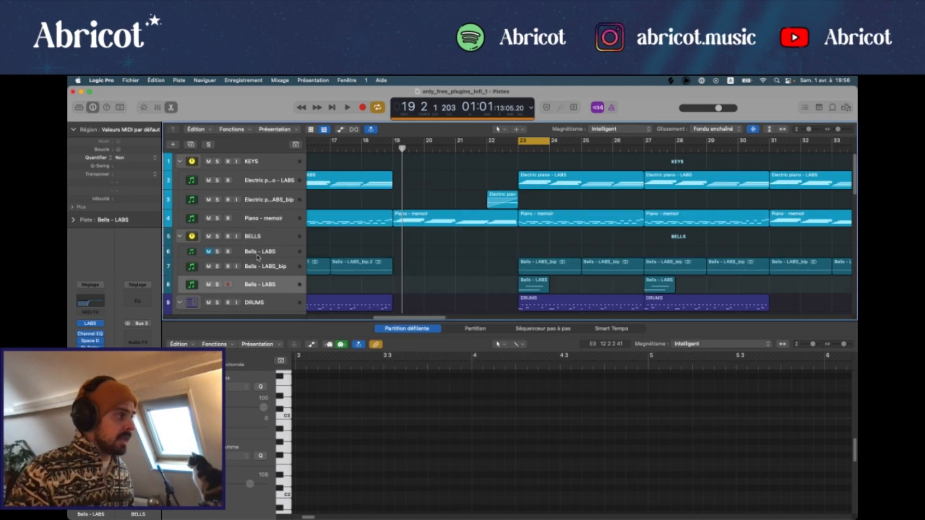
# Audition the Bells - LABS track 8 at bar 23, first in solo and again in the full mix with solo off
pyautogui.click(217, 285)
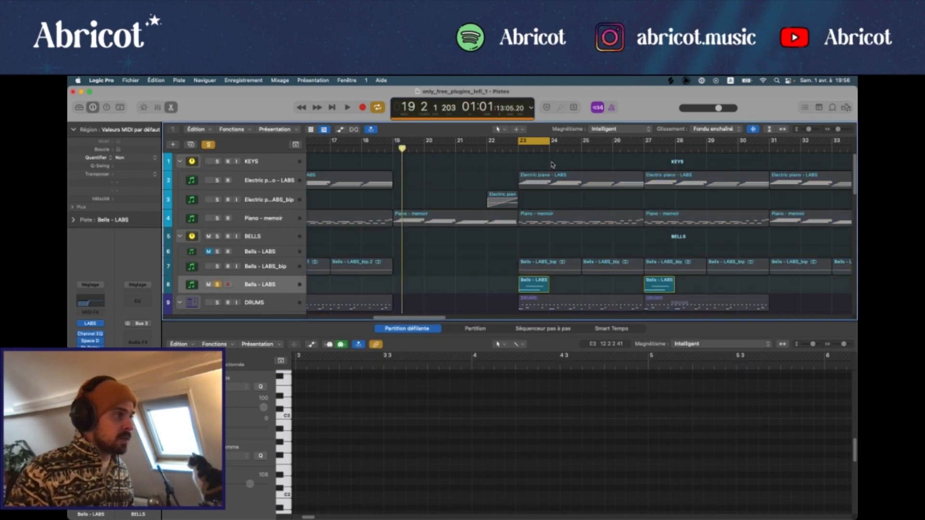
pyautogui.press('space')
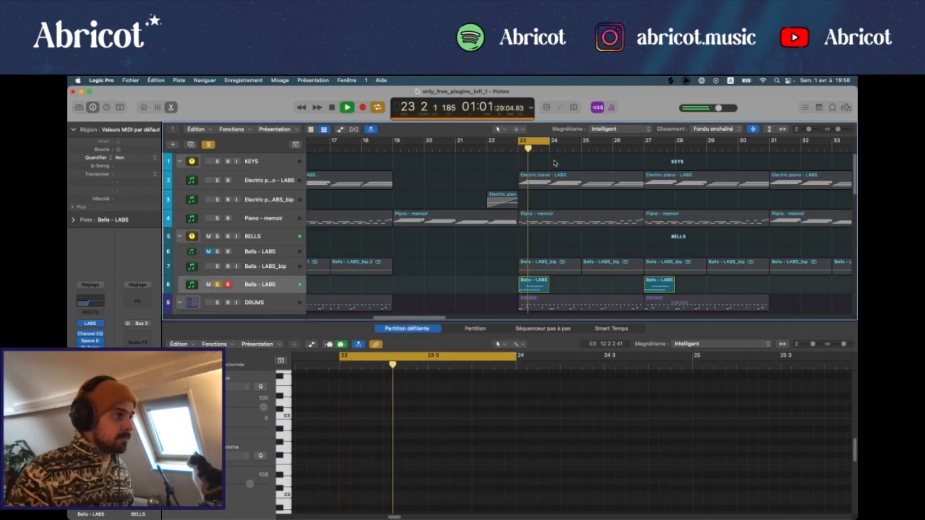
pyautogui.press('space')
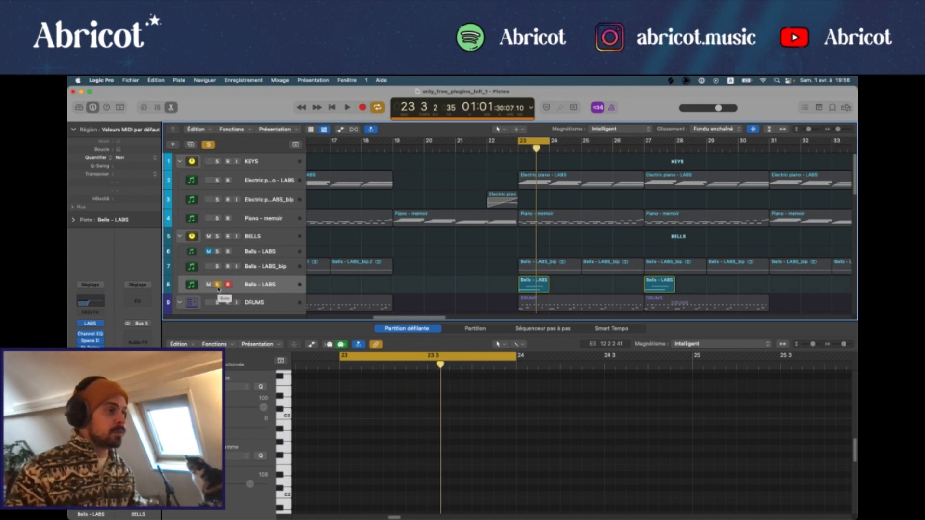
pyautogui.click(217, 284)
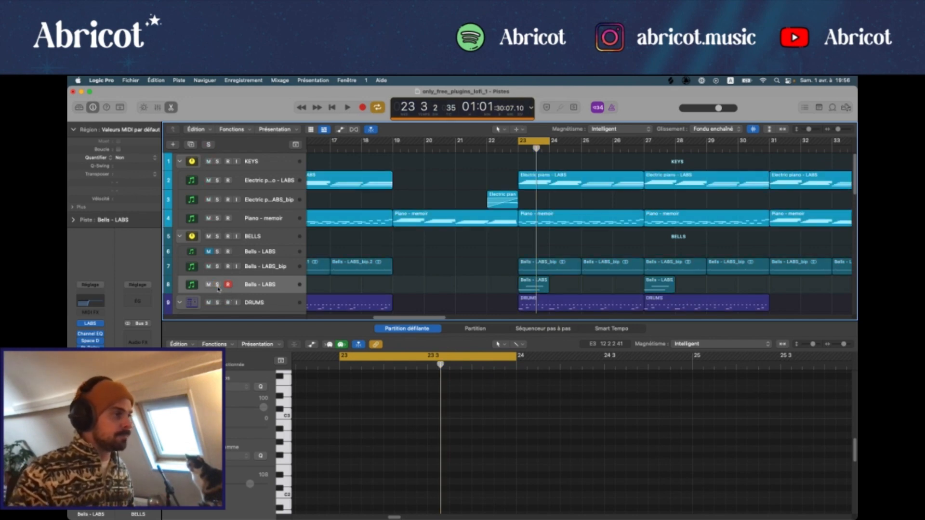
pyautogui.press('space')
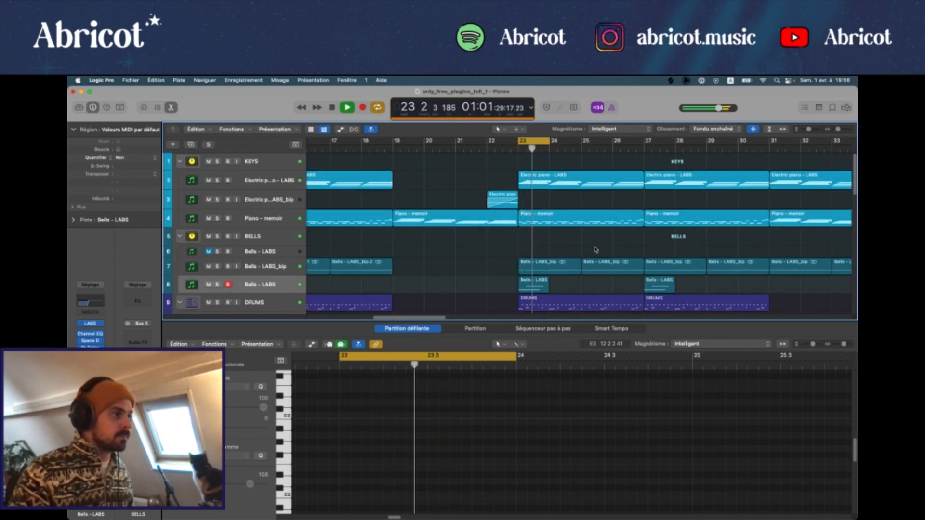
pyautogui.scroll(-2, 597, 249)
pyautogui.press('space')
# Move the cycle range to bars 22 to 23, over the Percussions region that leads into the next section
pyautogui.scroll(2, 553, 205)
pyautogui.scroll(-5, 552, 205)
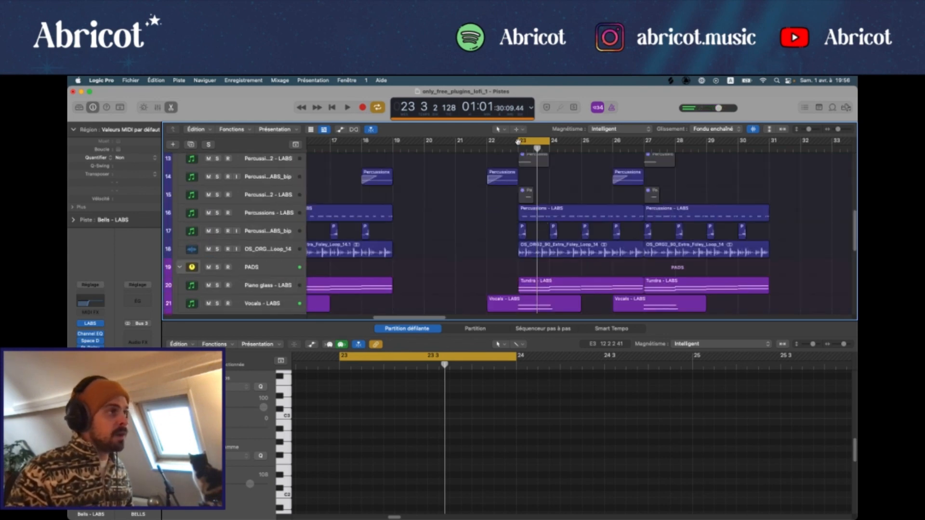
pyautogui.moveTo(518, 141); pyautogui.dragTo(489, 143)
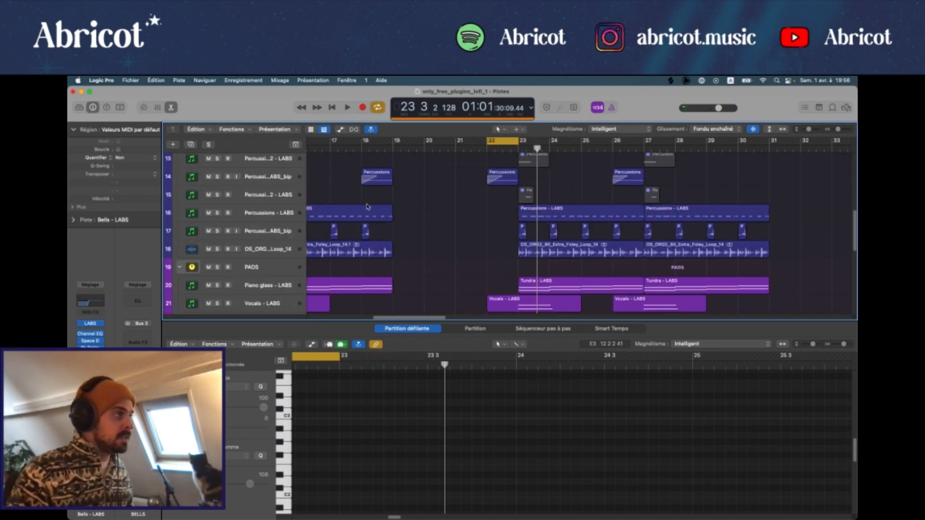
pyautogui.scroll(3, 367, 206)
pyautogui.scroll(-1, 365, 224)
pyautogui.scroll(3, 328, 233)
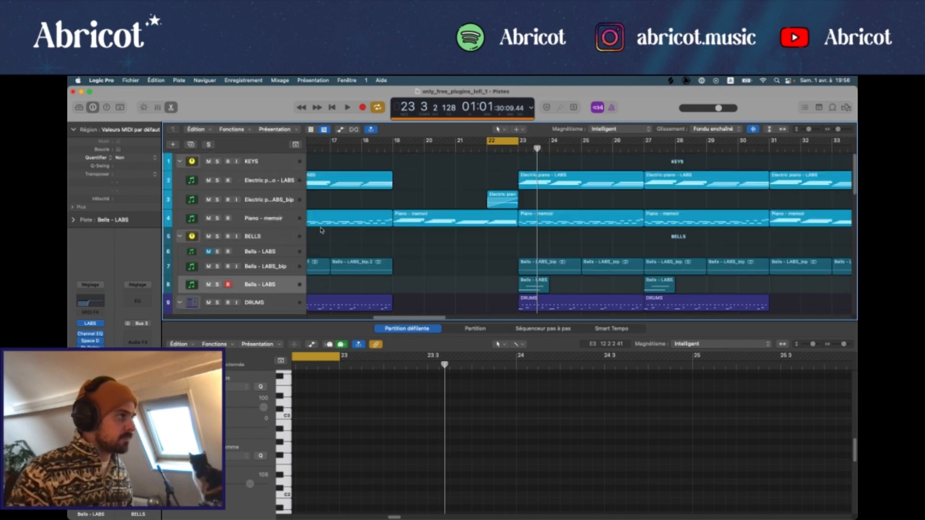
# Show the automation of the Piano - memoir track and examine its St-Delay, Tremolo bypass and Low Cut Frequency curves around bar 22
pyautogui.click(259, 218)
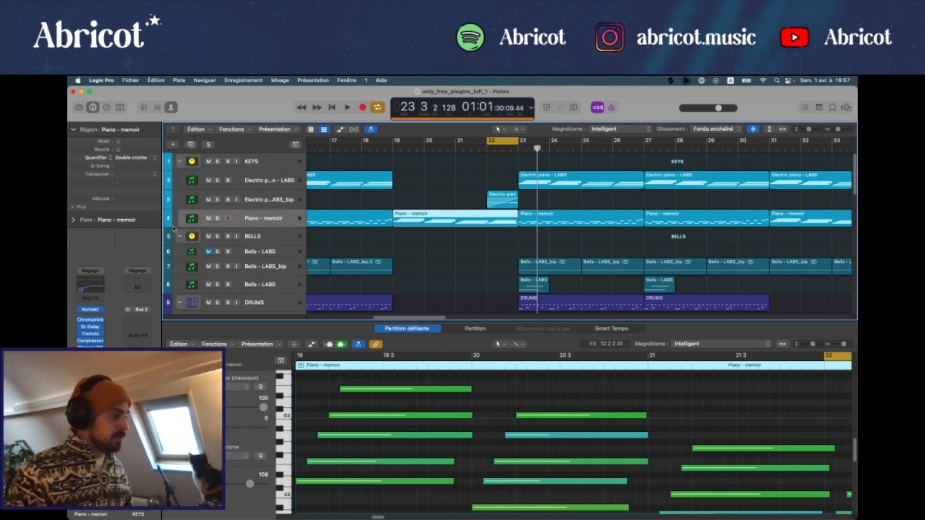
pyautogui.press('a')
pyautogui.click(192, 237)
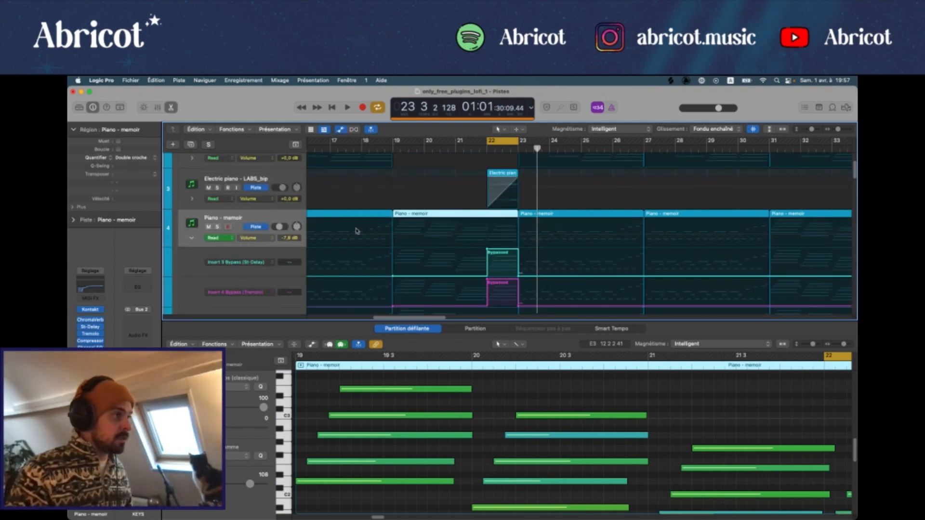
pyautogui.scroll(-3, 505, 193)
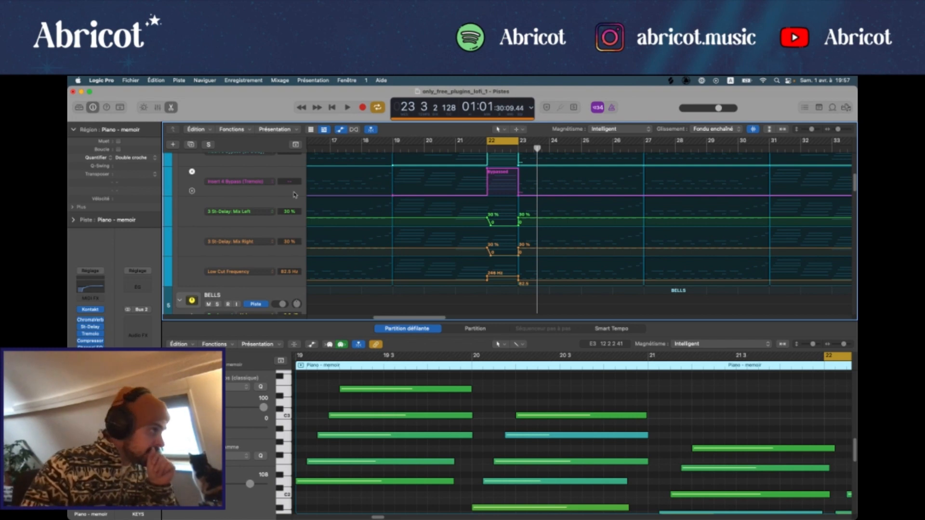
pyautogui.scroll(1, 343, 186)
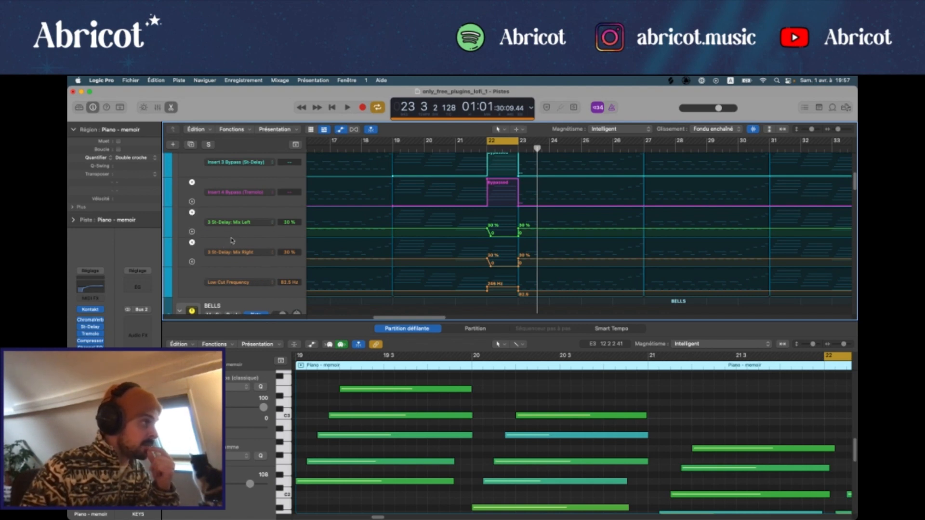
pyautogui.scroll(2, 254, 235)
pyautogui.scroll(1, 494, 195)
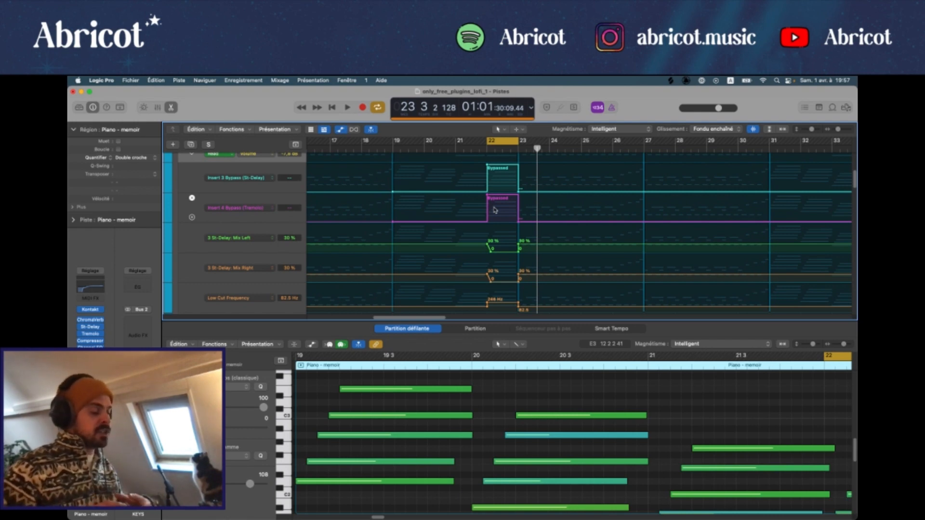
# Turn off the cycle, listen from bar 21 through the piano's automated passage, and close the note editor
pyautogui.click(486, 144)
pyautogui.click(456, 148)
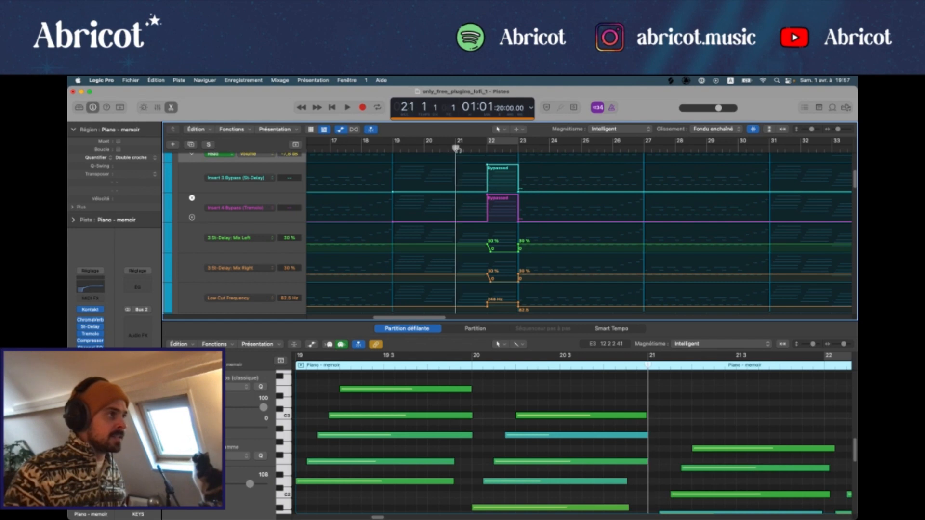
pyautogui.press('space')
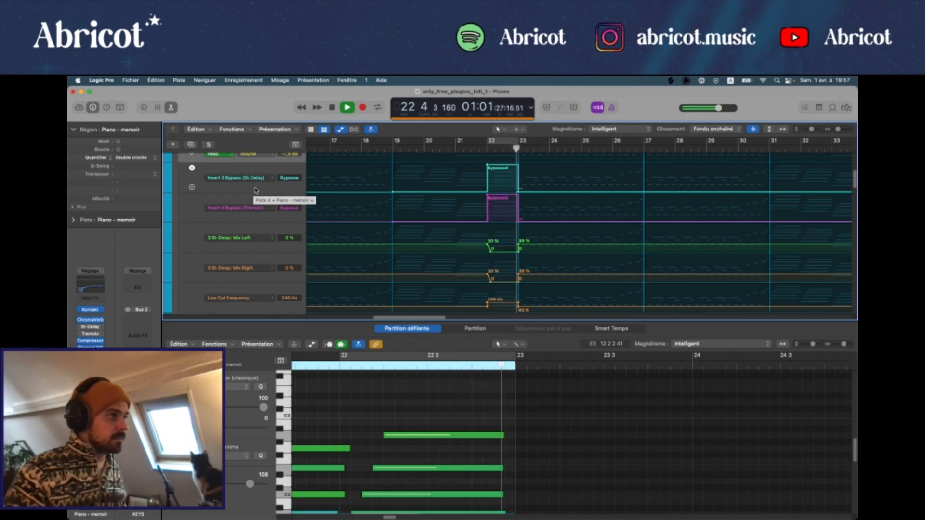
pyautogui.click(171, 109)
pyautogui.press('space')
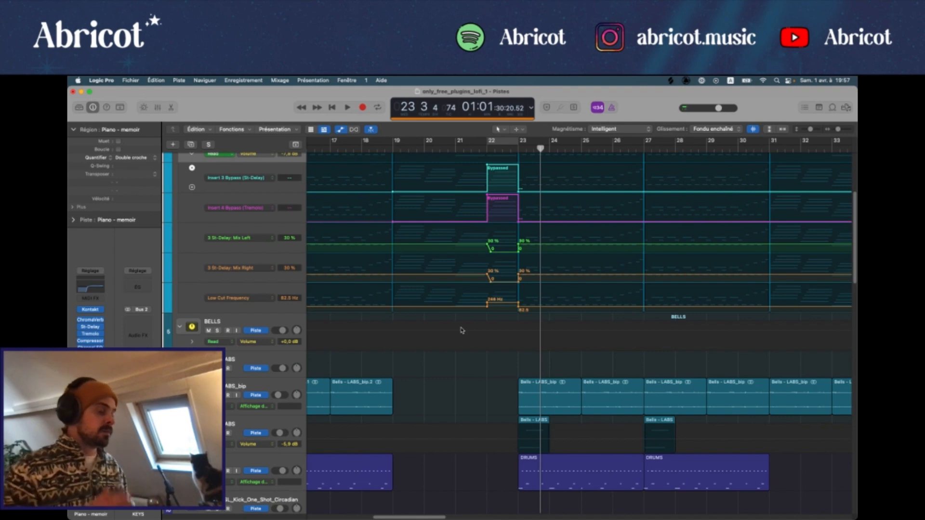
# Hide the track automation and review the arrangement after bar 23 across the tracks down to Stereo Out
pyautogui.scroll(-5, 463, 332)
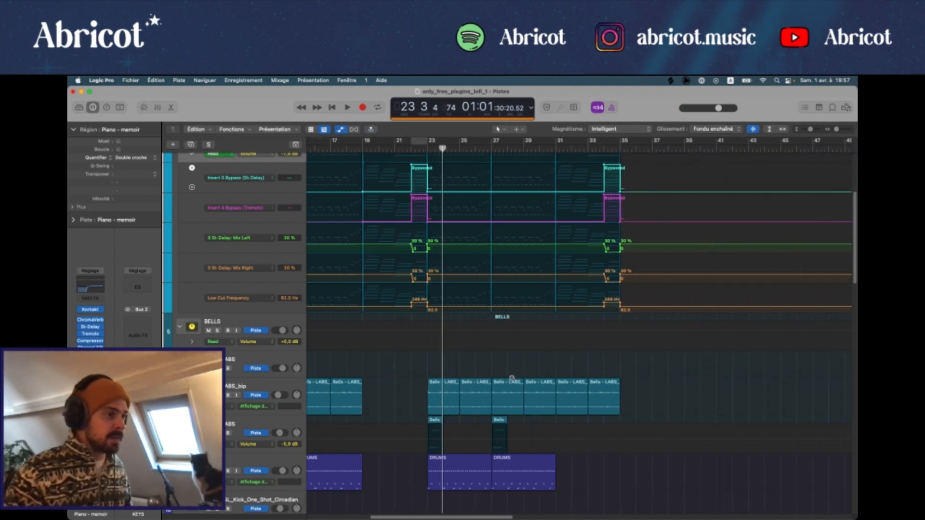
pyautogui.scroll(2, 511, 378)
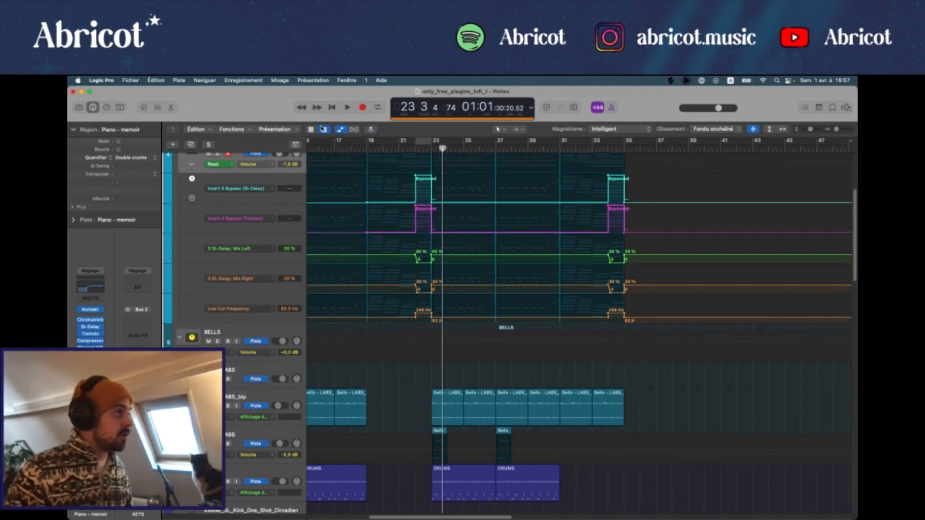
pyautogui.click(340, 129)
pyautogui.scroll(-5, 517, 449)
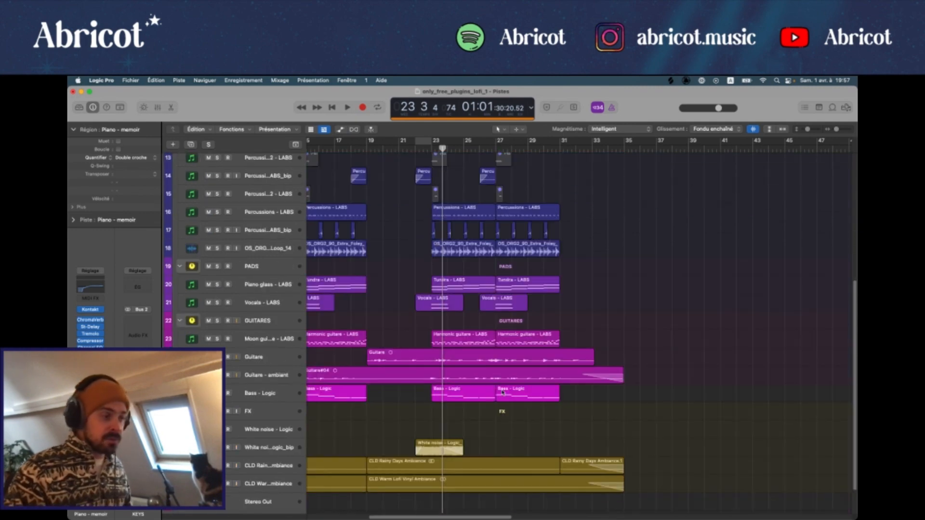